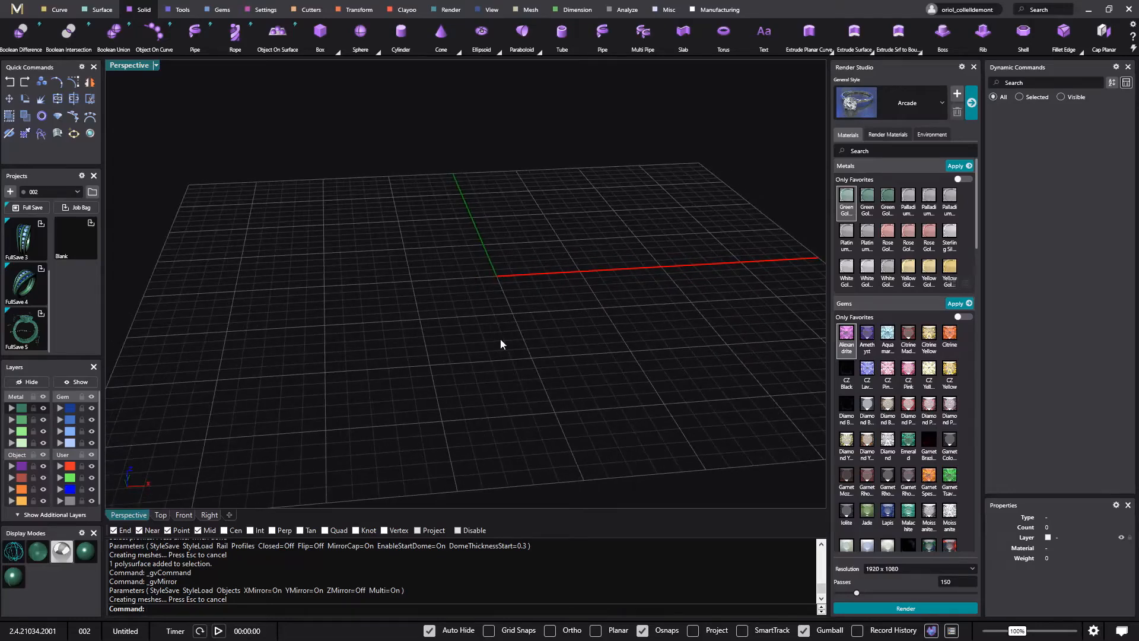
Create a ring rail with US finger size 7
{"action": "right_click_drag", "start_coordinate": [500, 340], "coordinate": [432, 358], "text": "shift"}
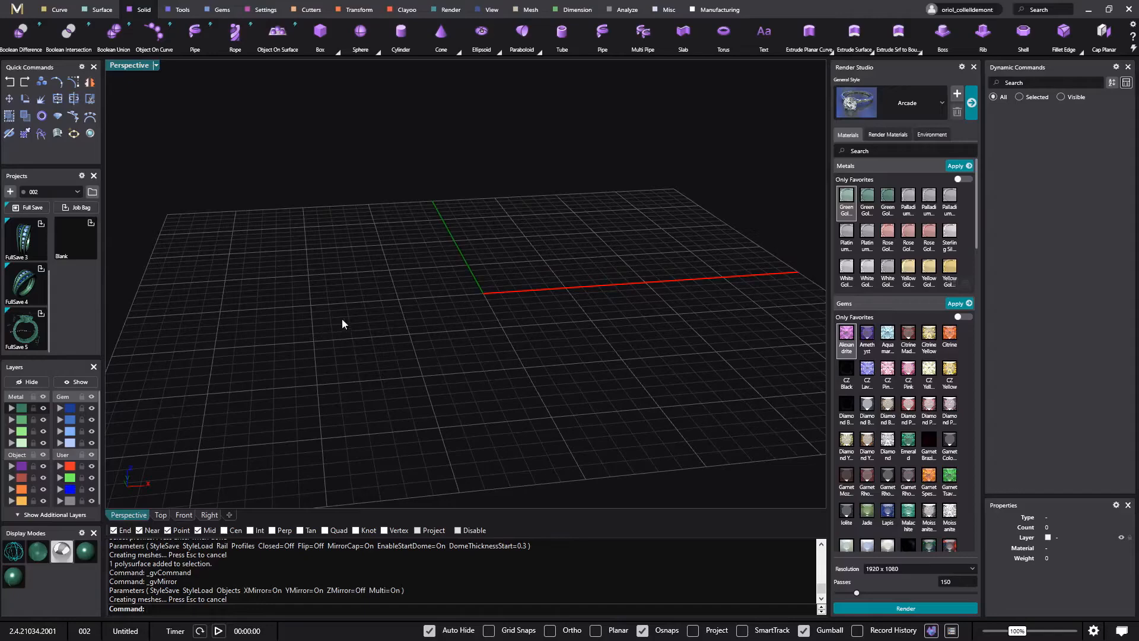
{"action": "right_click_drag", "start_coordinate": [342, 320], "coordinate": [329, 318]}
{"action": "left_click", "coordinate": [49, 134]}
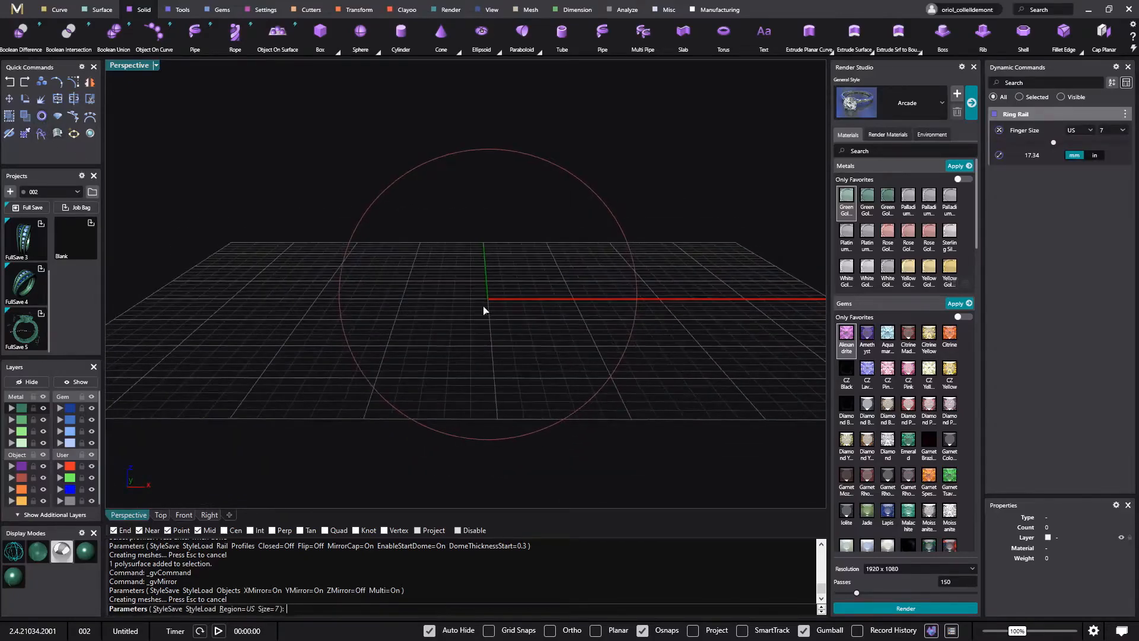
{"action": "key", "text": "Return"}
Place a round diamond above the ring rail with Gem on Ring Rail, using a Z offset of 4.5
{"action": "right_click_drag", "start_coordinate": [525, 322], "coordinate": [485, 322]}
{"action": "right_click_drag", "start_coordinate": [400, 295], "coordinate": [429, 295]}
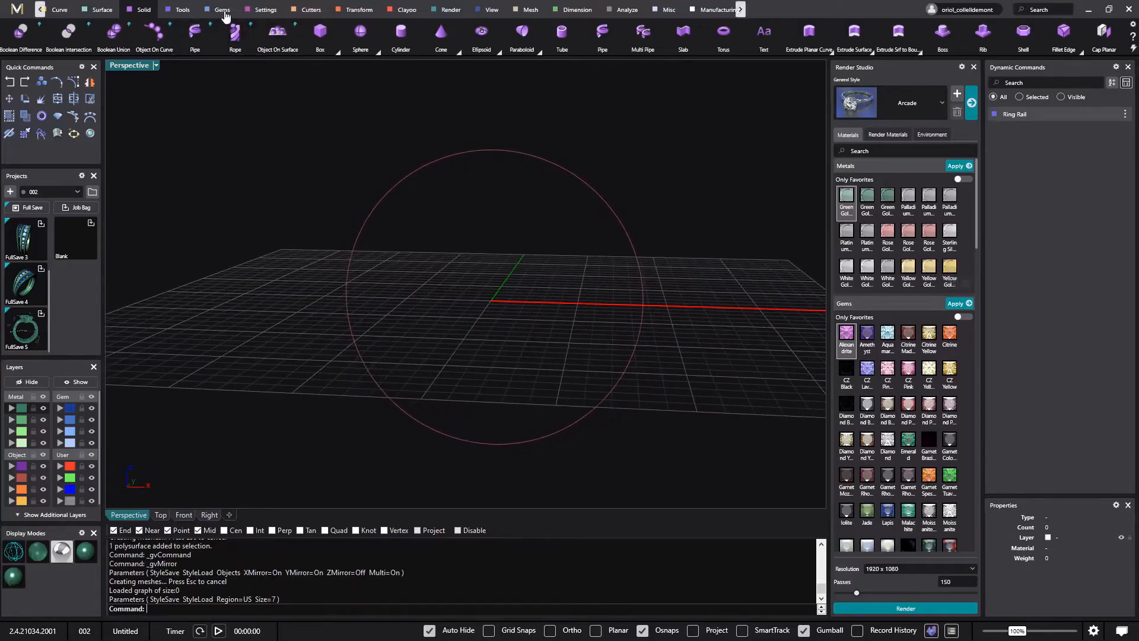
{"action": "left_click", "coordinate": [224, 13]}
{"action": "left_click", "coordinate": [359, 46]}
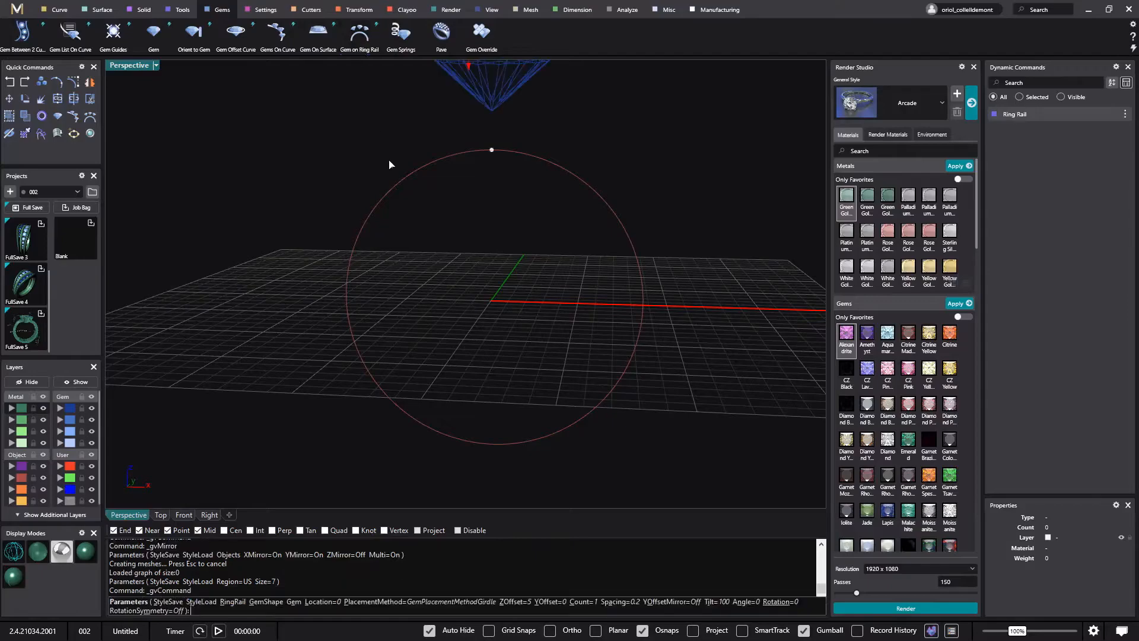
{"action": "right_click_drag", "start_coordinate": [490, 251], "coordinate": [509, 142]}
{"action": "left_click_drag", "start_coordinate": [509, 143], "coordinate": [496, 92]}
{"action": "right_click_drag", "start_coordinate": [527, 257], "coordinate": [552, 166]}
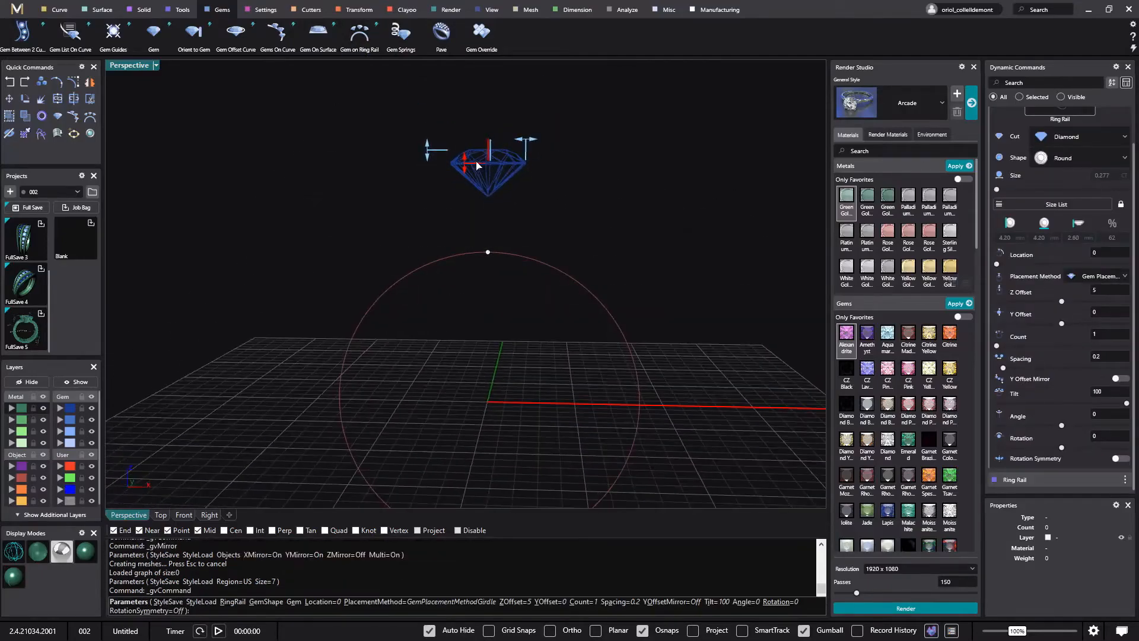
{"action": "left_click_drag", "start_coordinate": [473, 168], "coordinate": [465, 177]}
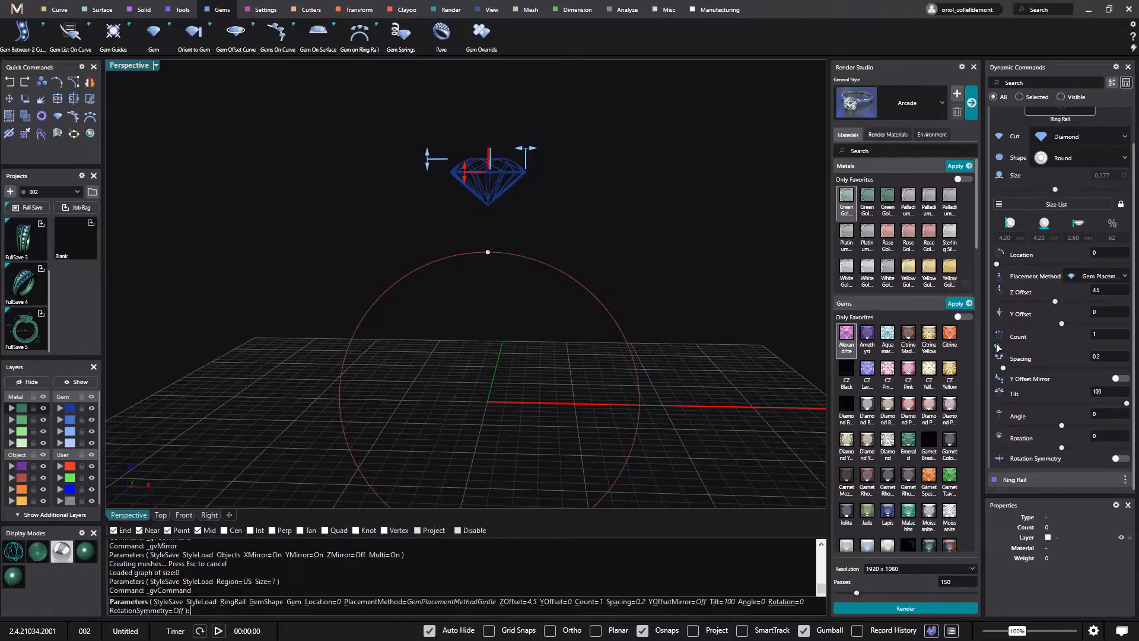
Set the gem count to 3 and finish the Gem on Ring Rail command
{"action": "left_click_drag", "start_coordinate": [999, 348], "coordinate": [1022, 351]}
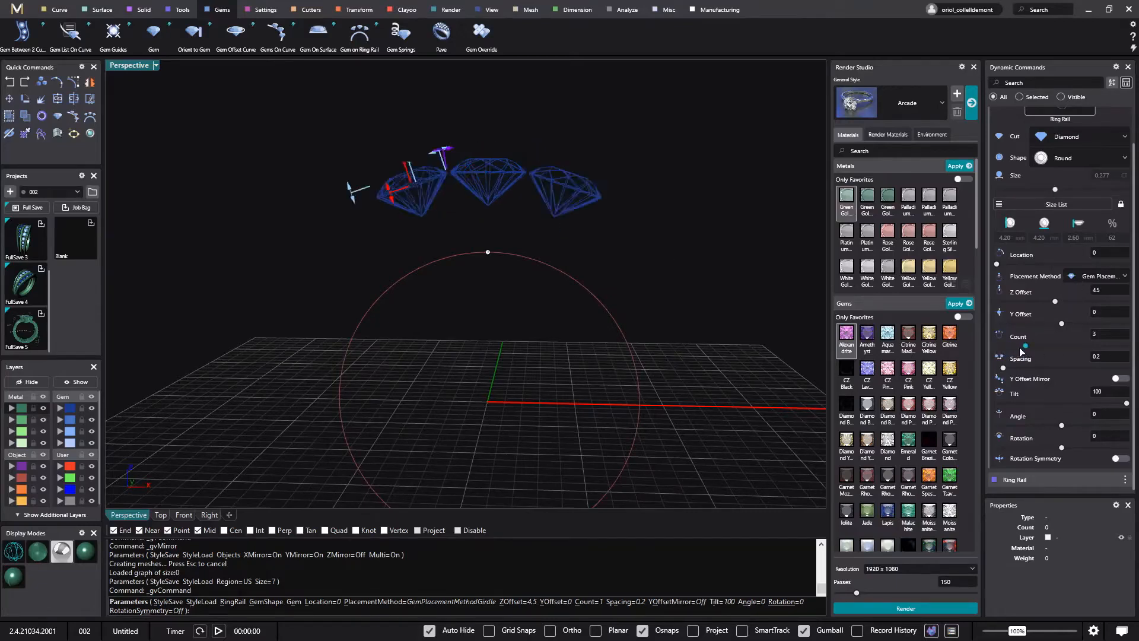
{"action": "right_click_drag", "start_coordinate": [550, 279], "coordinate": [573, 283]}
{"action": "right_click", "coordinate": [657, 256]}
{"action": "right_click_drag", "start_coordinate": [658, 257], "coordinate": [566, 378]}
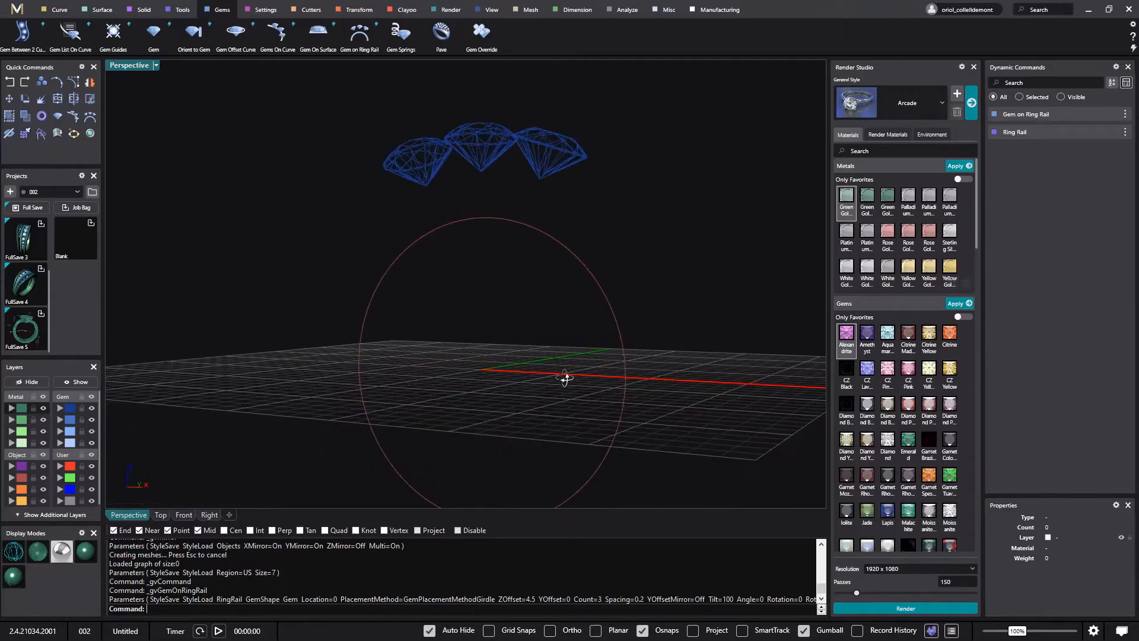
Start Profile Placer on the ring rail and choose shank profile 02 from the library
{"action": "left_click", "coordinate": [41, 133]}
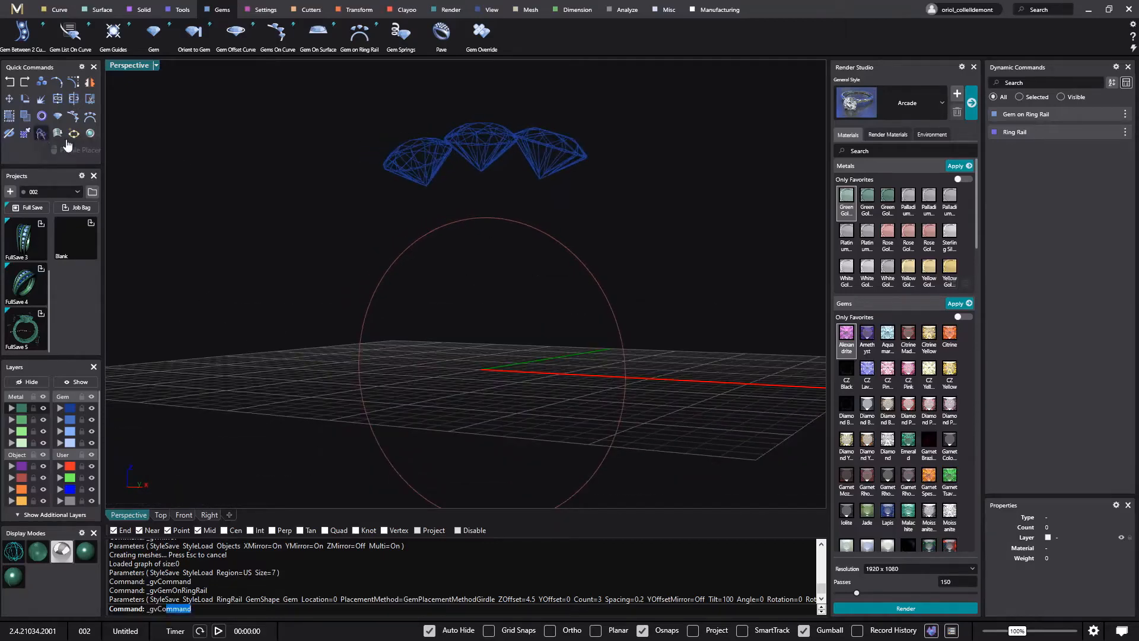
{"action": "right_click_drag", "start_coordinate": [395, 344], "coordinate": [425, 301]}
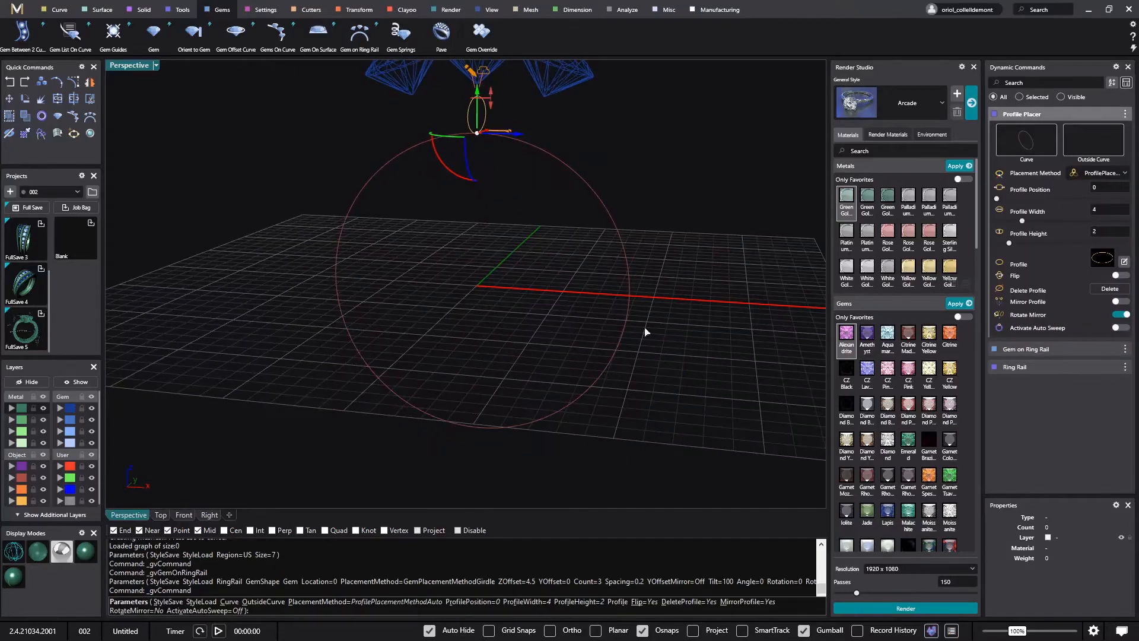
{"action": "left_click", "coordinate": [1101, 261]}
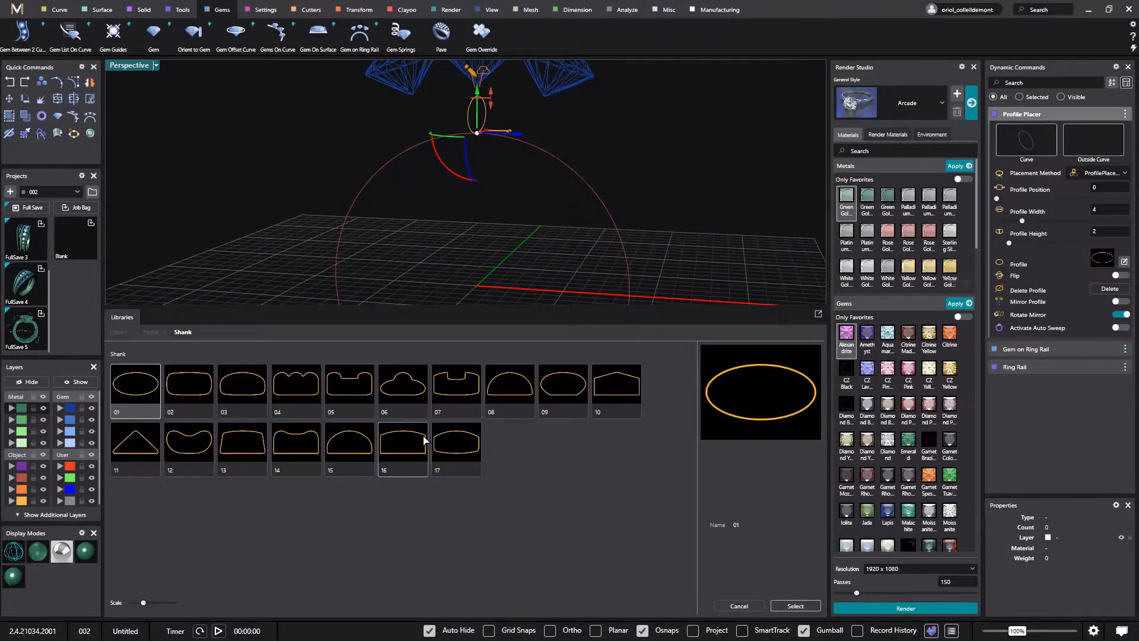
{"action": "left_click", "coordinate": [187, 389]}
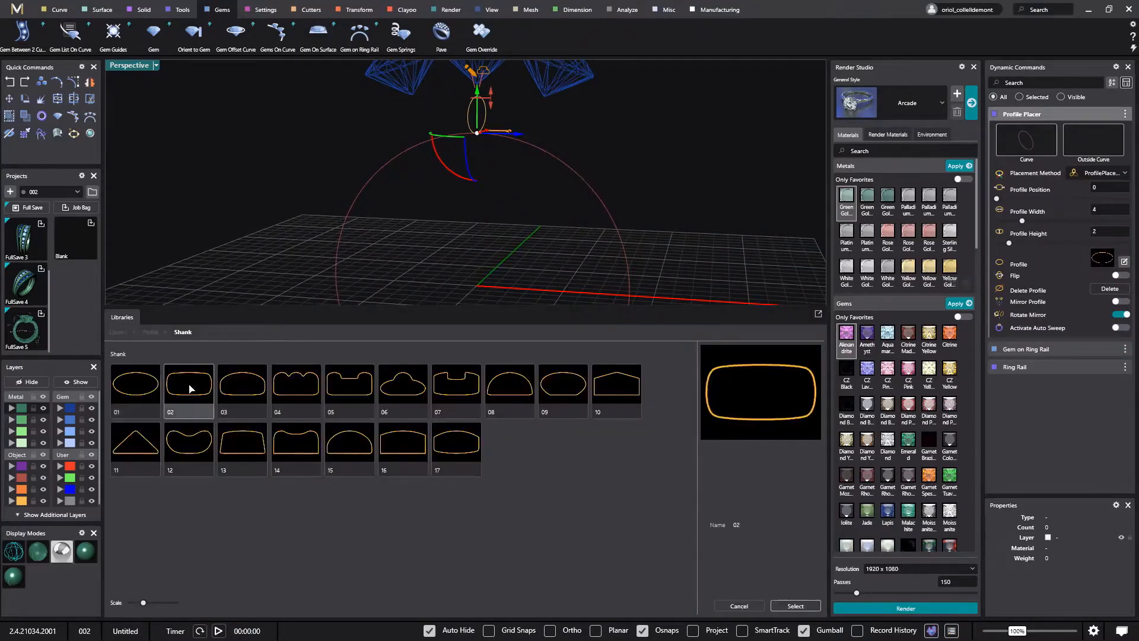
{"action": "left_click", "coordinate": [796, 606]}
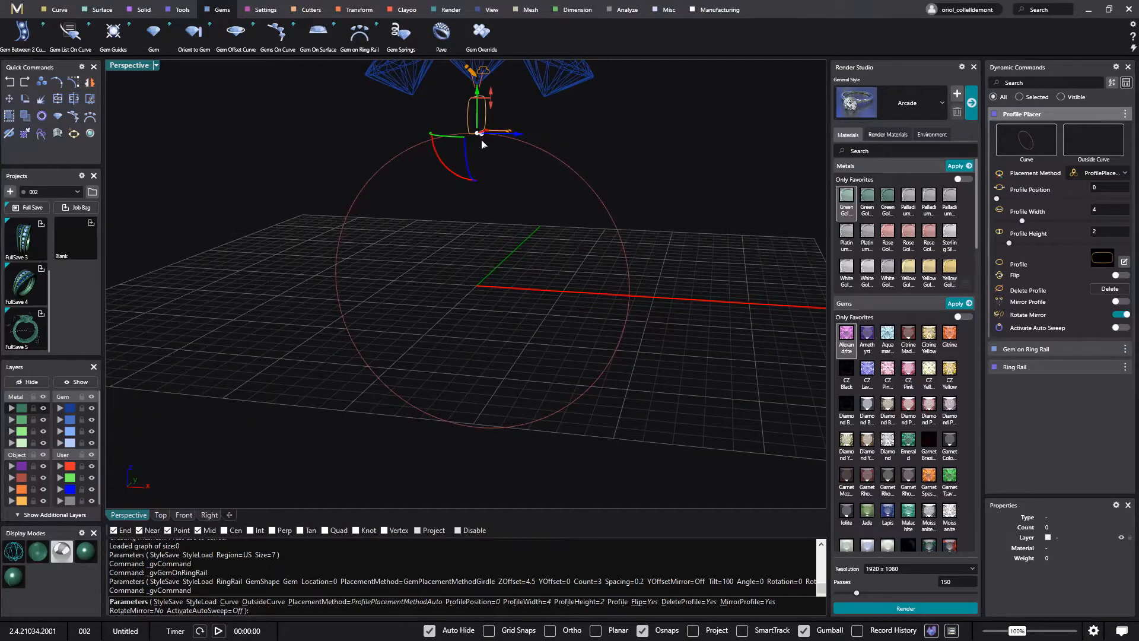
Move the profile to the side of the ring rail by setting its profile position to 0.25
{"action": "left_click_drag", "start_coordinate": [476, 134], "coordinate": [666, 296]}
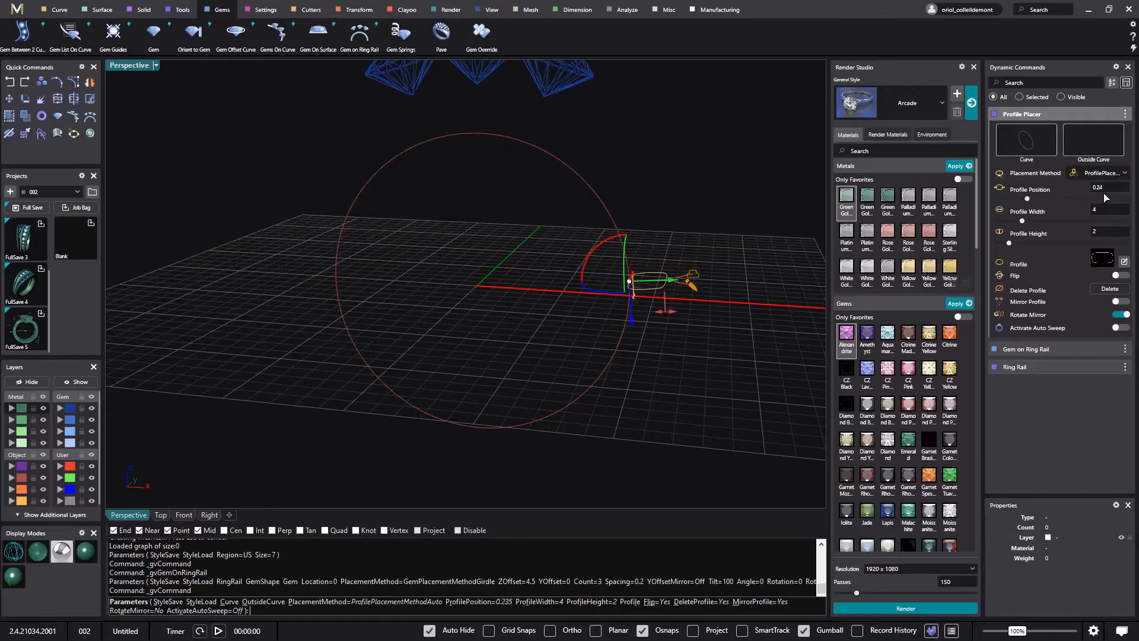
{"action": "left_click", "coordinate": [1109, 188]}
{"action": "type", "text": ".25"}
{"action": "key", "text": "Return"}
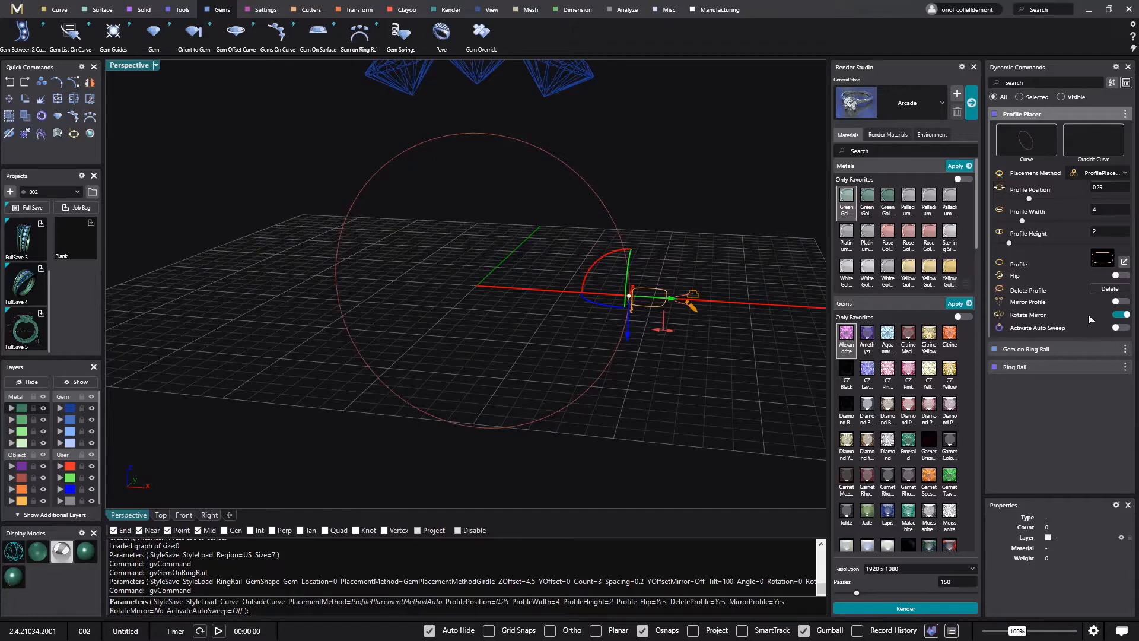
Mirror the profile to the opposite side of the ring rail and finish the Profile Placer
{"action": "left_click", "coordinate": [1119, 302]}
{"action": "key", "text": "Return"}
{"action": "right_click_drag", "start_coordinate": [671, 409], "coordinate": [510, 365]}
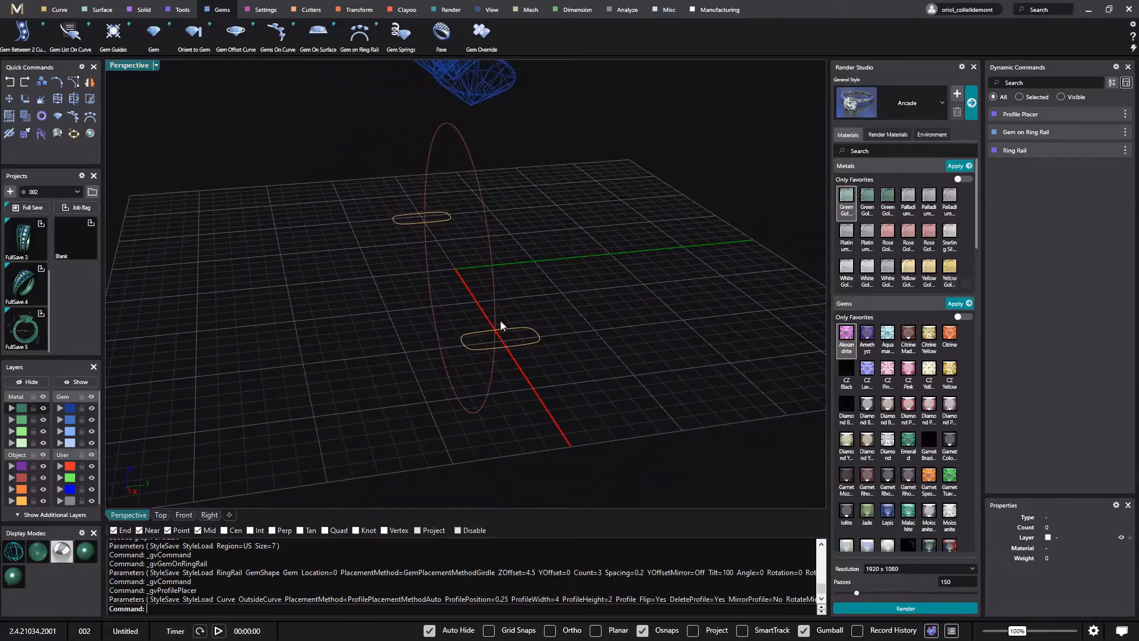
Copy the side profile on the red axis and paste a duplicate in place
{"action": "right_click_drag", "start_coordinate": [447, 169], "coordinate": [500, 306]}
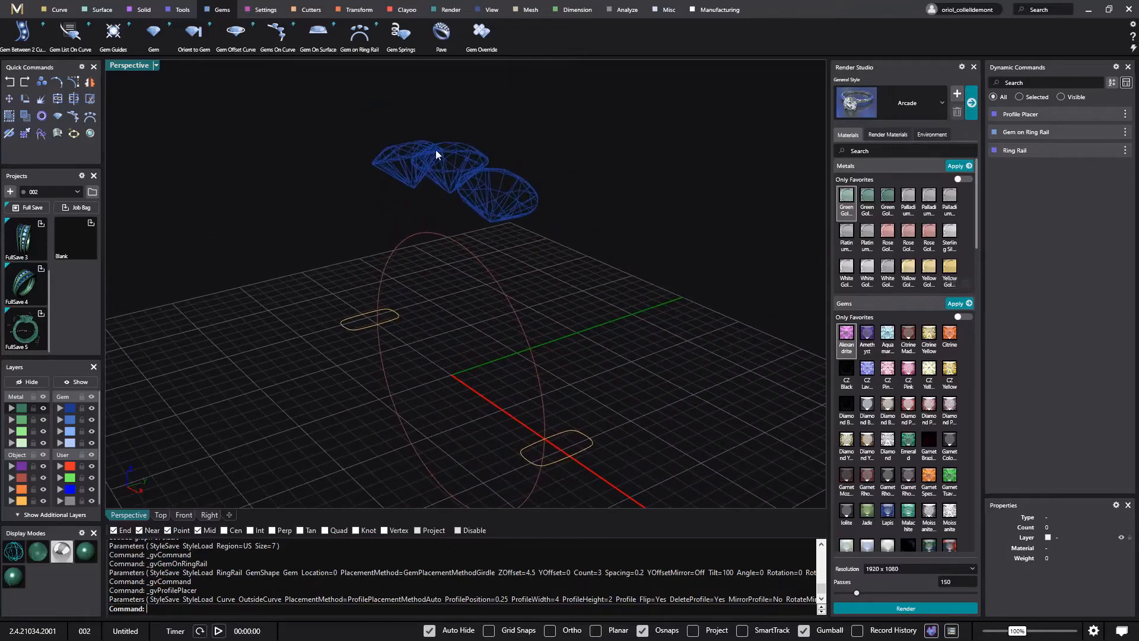
{"action": "right_click_drag", "start_coordinate": [435, 154], "coordinate": [558, 288]}
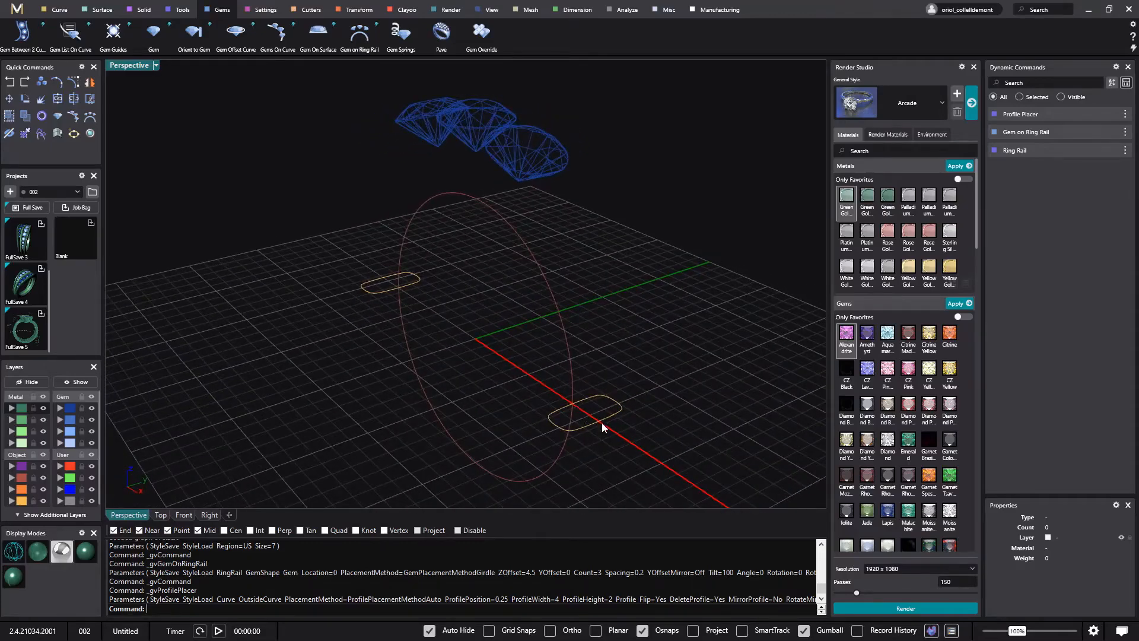
{"action": "right_click_drag", "start_coordinate": [593, 420], "coordinate": [649, 397]}
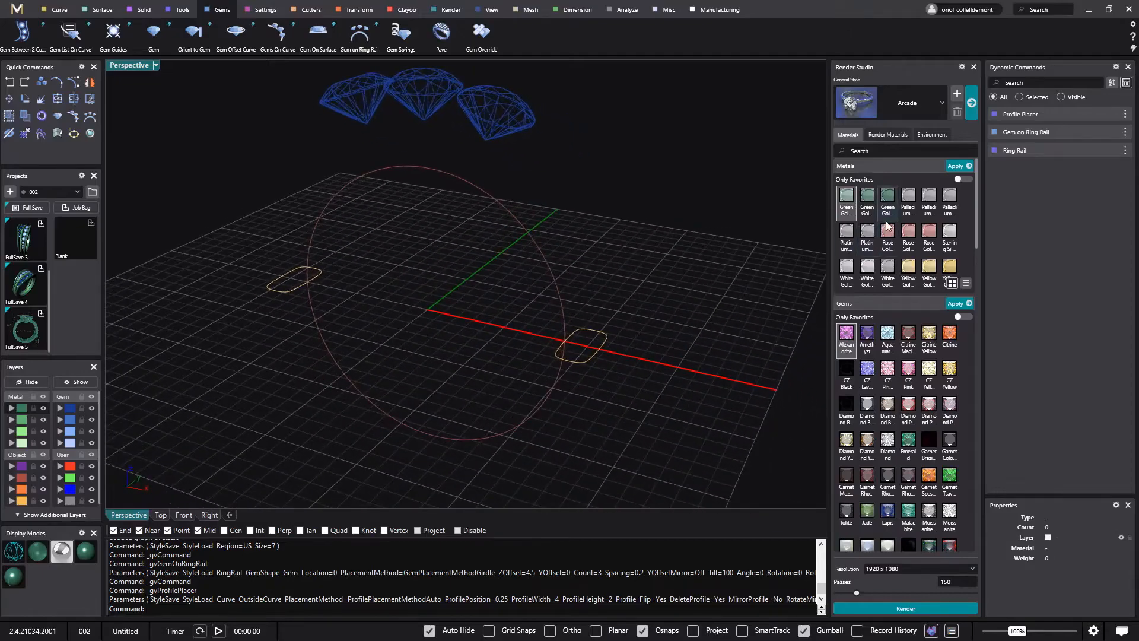
{"action": "left_click", "coordinate": [601, 350]}
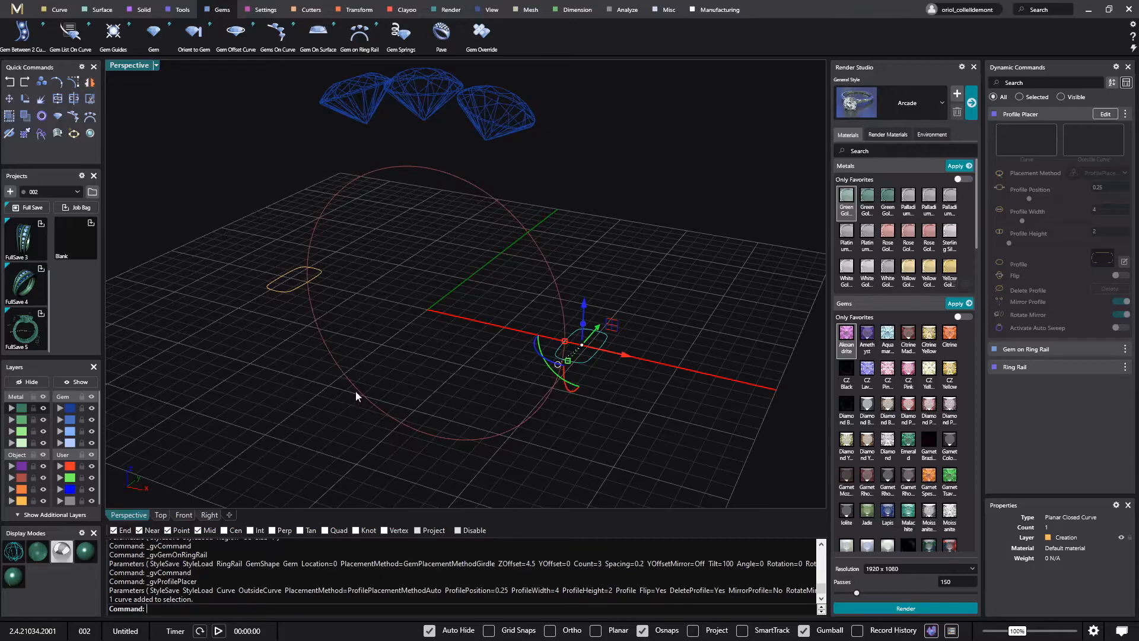
{"action": "key", "text": "ctrl+c"}
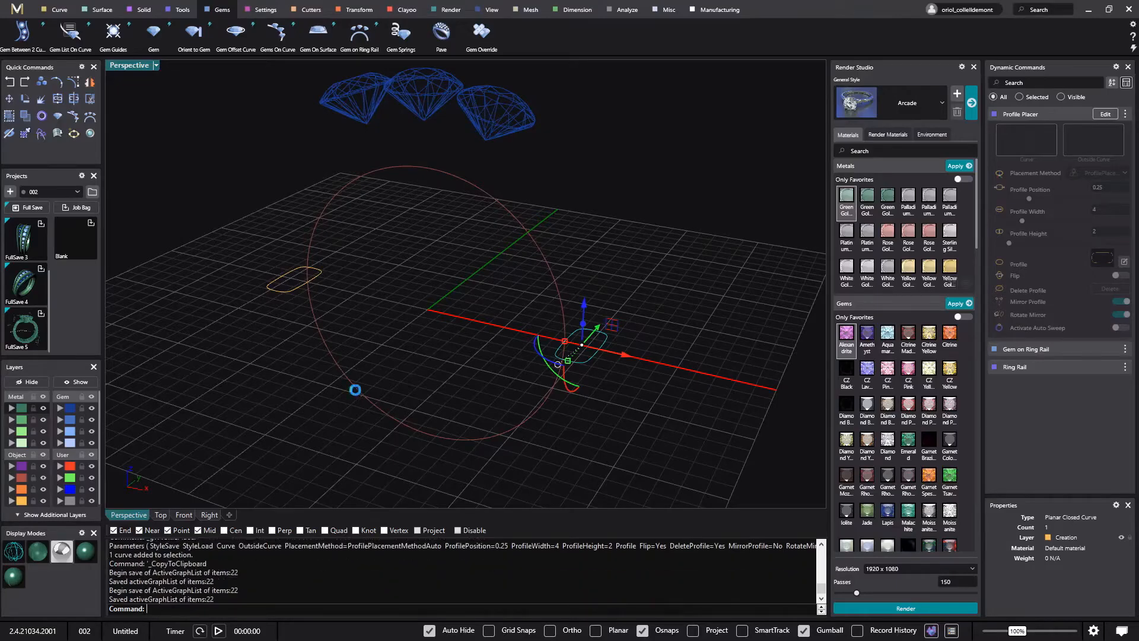
{"action": "key", "text": "ctrl+v"}
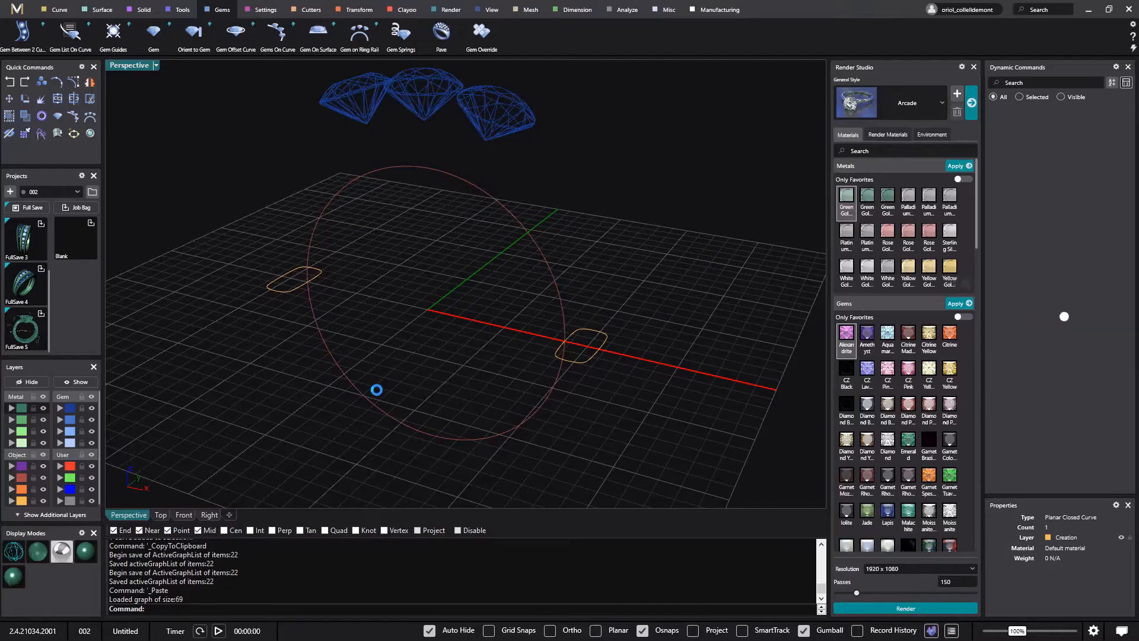
{"action": "mouse_move", "coordinate": [1071, 122]}
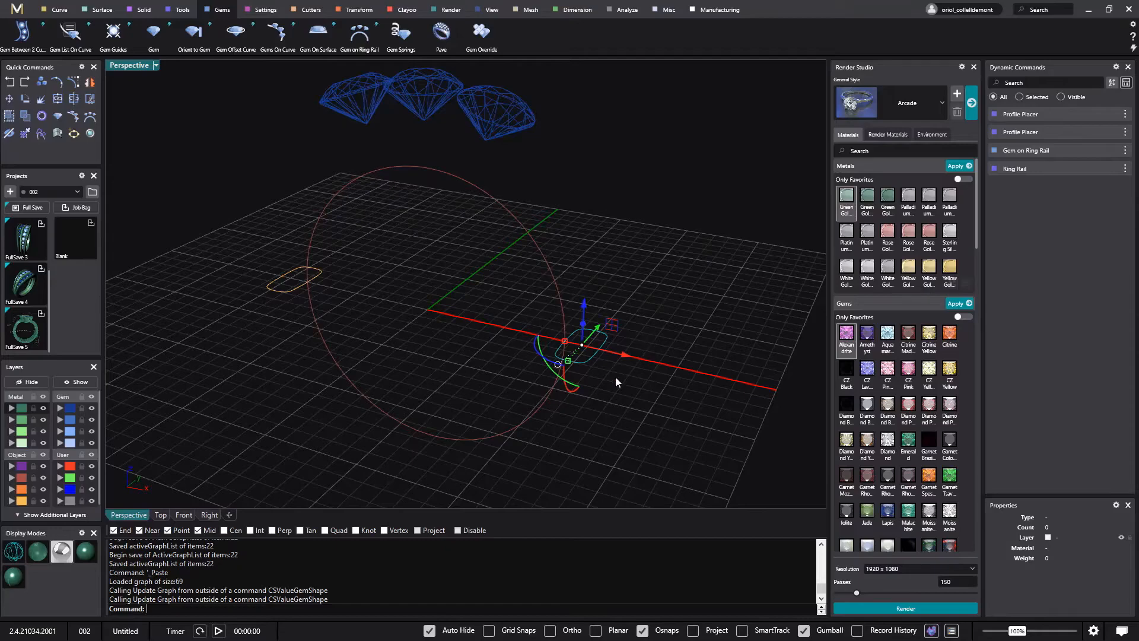
Edit the topmost Profile Placer entry and open its profile in the Profile Editor, keeping the ring in view beside it
{"action": "right_click_drag", "start_coordinate": [607, 377], "coordinate": [590, 423]}
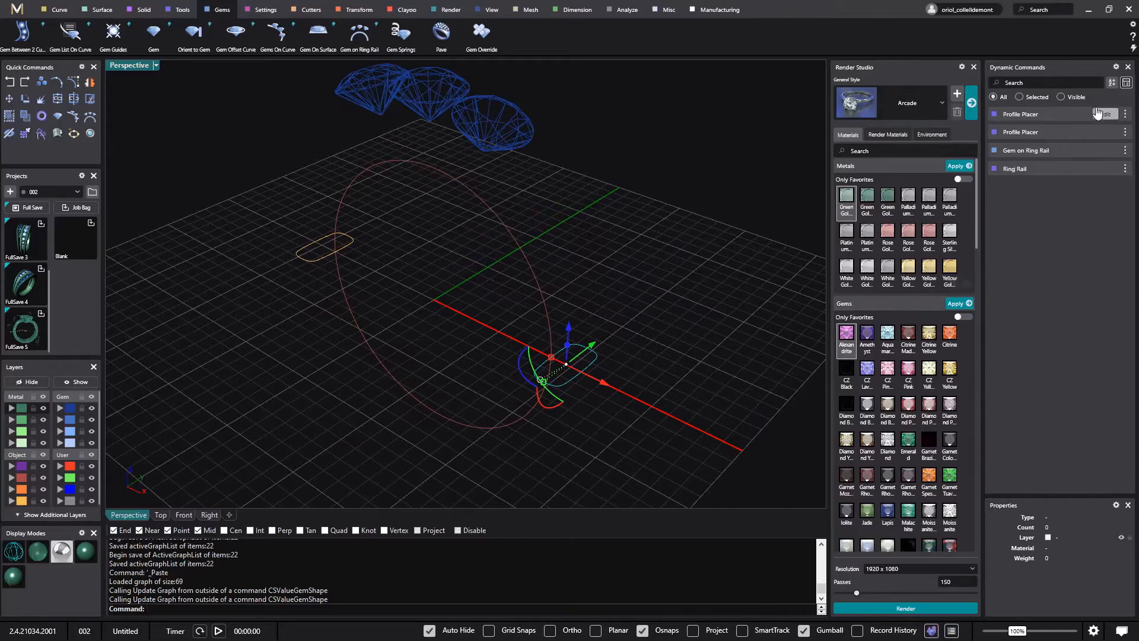
{"action": "left_click", "coordinate": [1107, 115]}
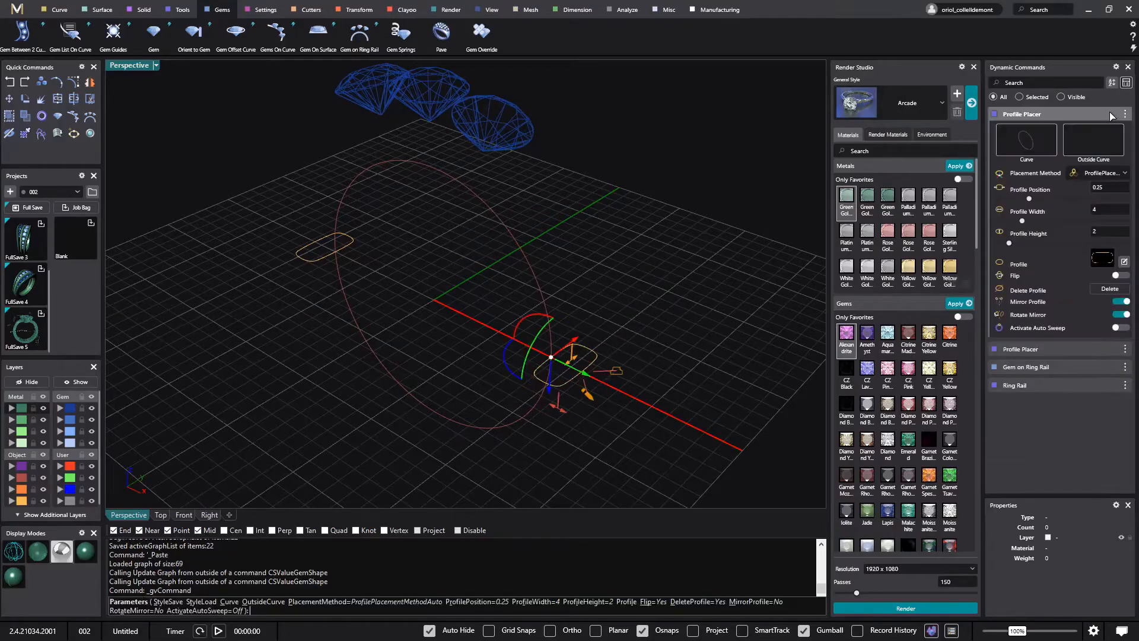
{"action": "left_click", "coordinate": [1124, 262]}
{"action": "left_click_drag", "start_coordinate": [655, 161], "coordinate": [961, 152]}
{"action": "right_click_drag", "start_coordinate": [514, 280], "coordinate": [595, 188]}
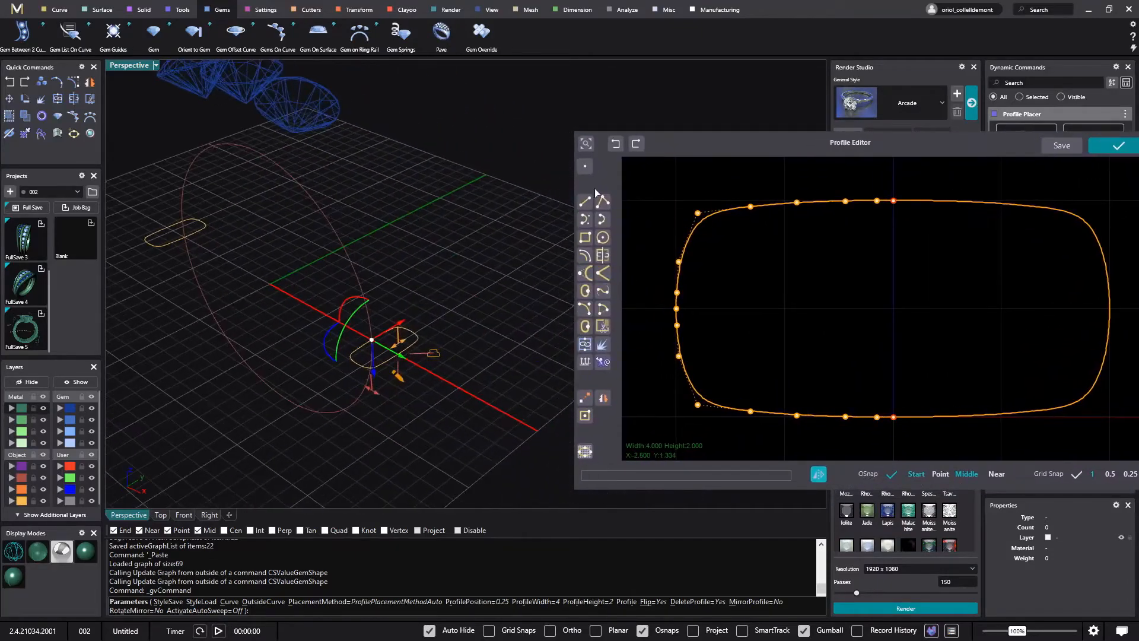
{"action": "left_click_drag", "start_coordinate": [756, 150], "coordinate": [634, 135]}
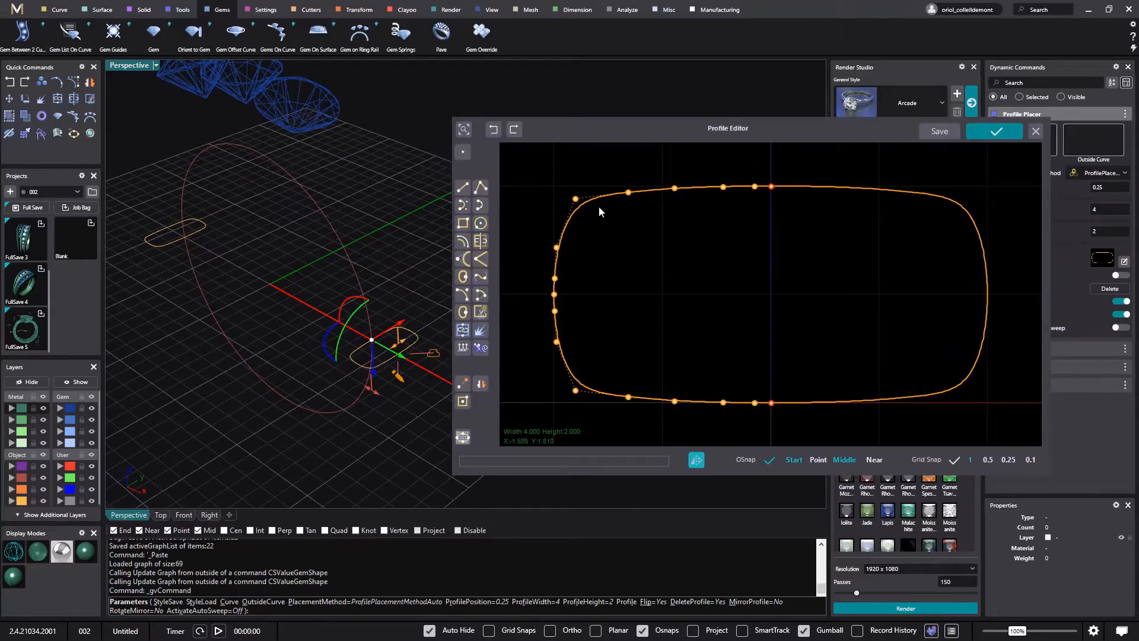
Draw a vertical line through the profile's centre, from its upper midpoint to its lower midpoint
{"action": "left_click", "coordinate": [463, 189]}
{"action": "left_click", "coordinate": [772, 188]}
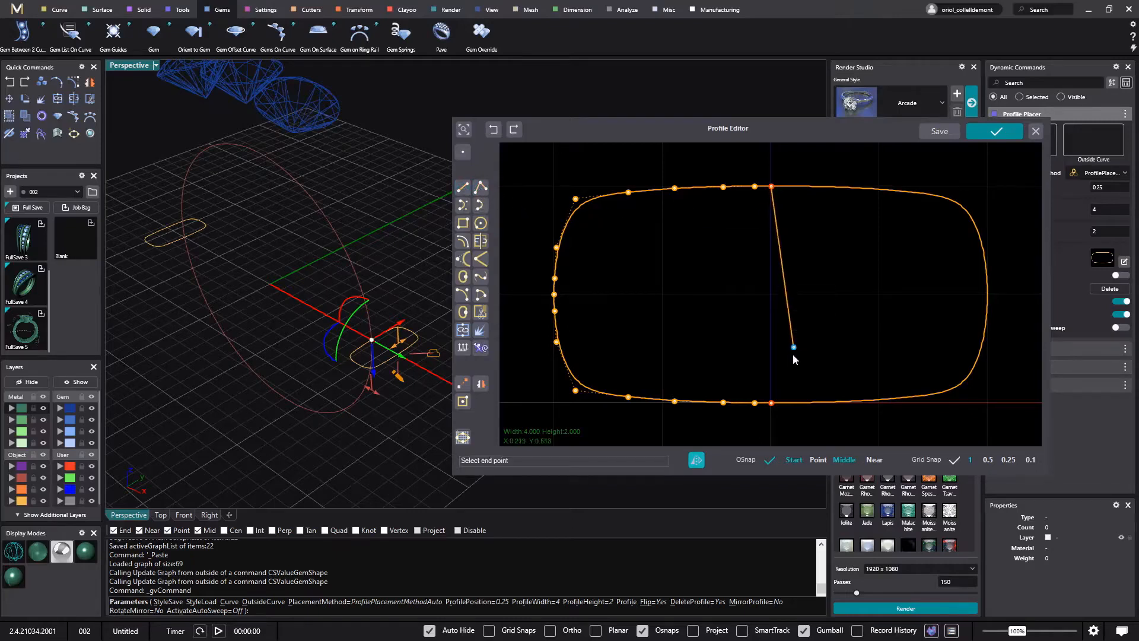
{"action": "left_click", "coordinate": [771, 405]}
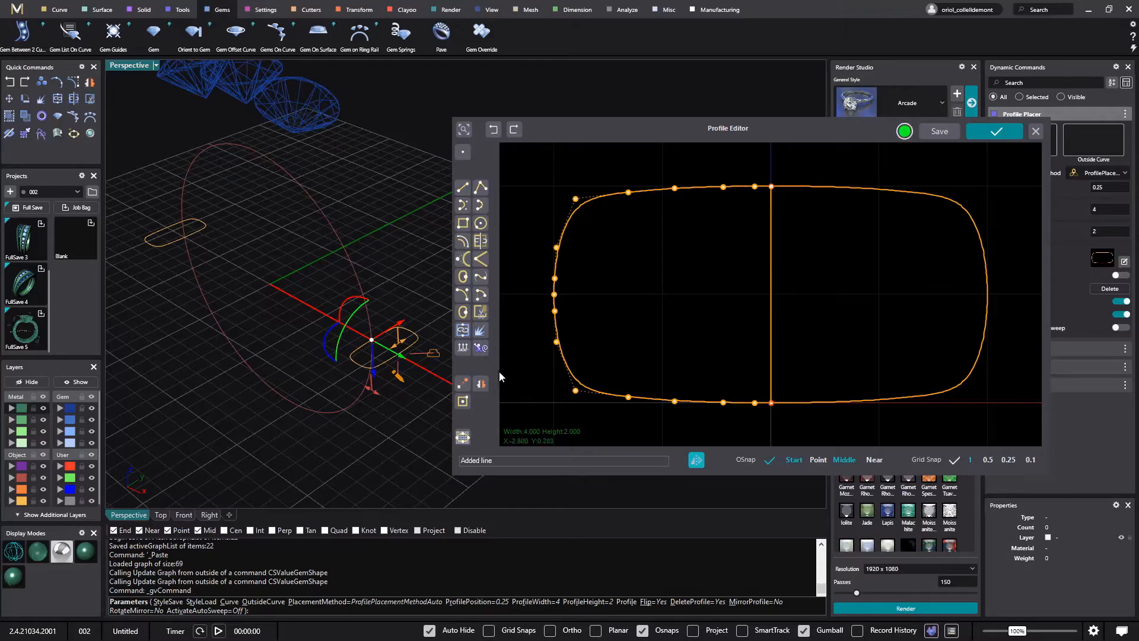
Trim away the right half of the profile using the vertical centre line as the cutting object
{"action": "left_click", "coordinate": [481, 311]}
{"action": "left_click", "coordinate": [772, 307]}
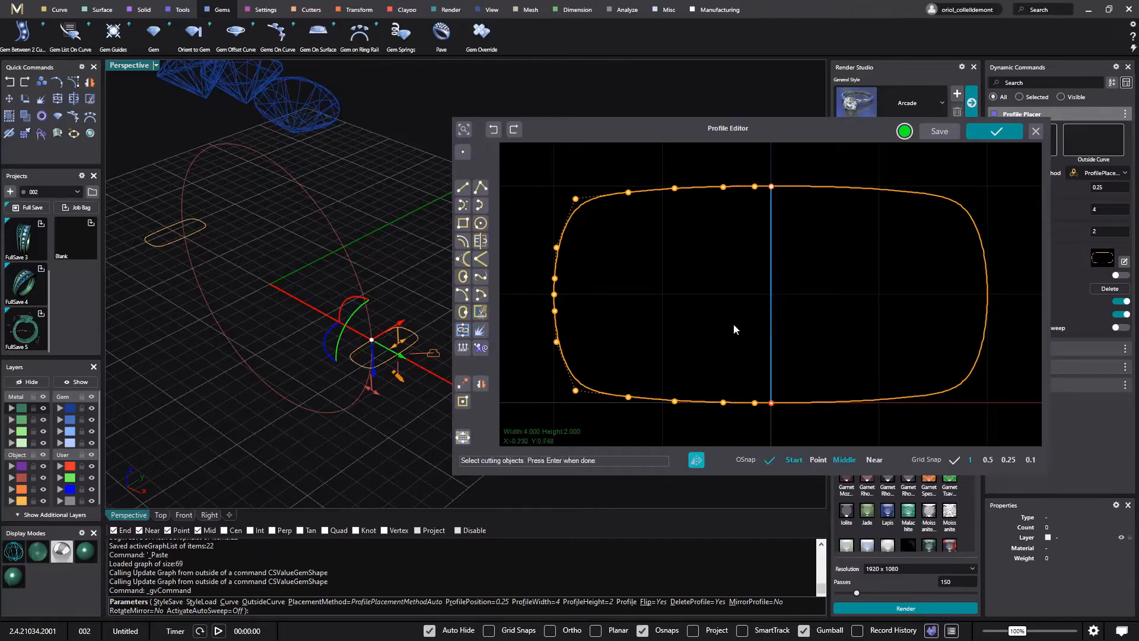
{"action": "key", "text": "Return"}
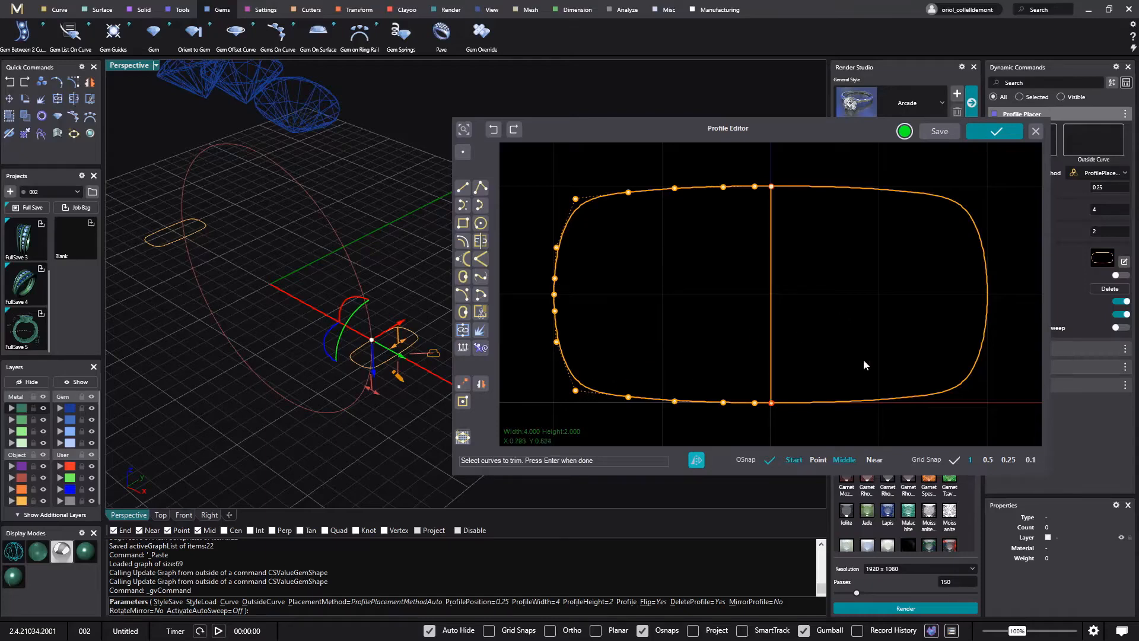
{"action": "left_click", "coordinate": [881, 402]}
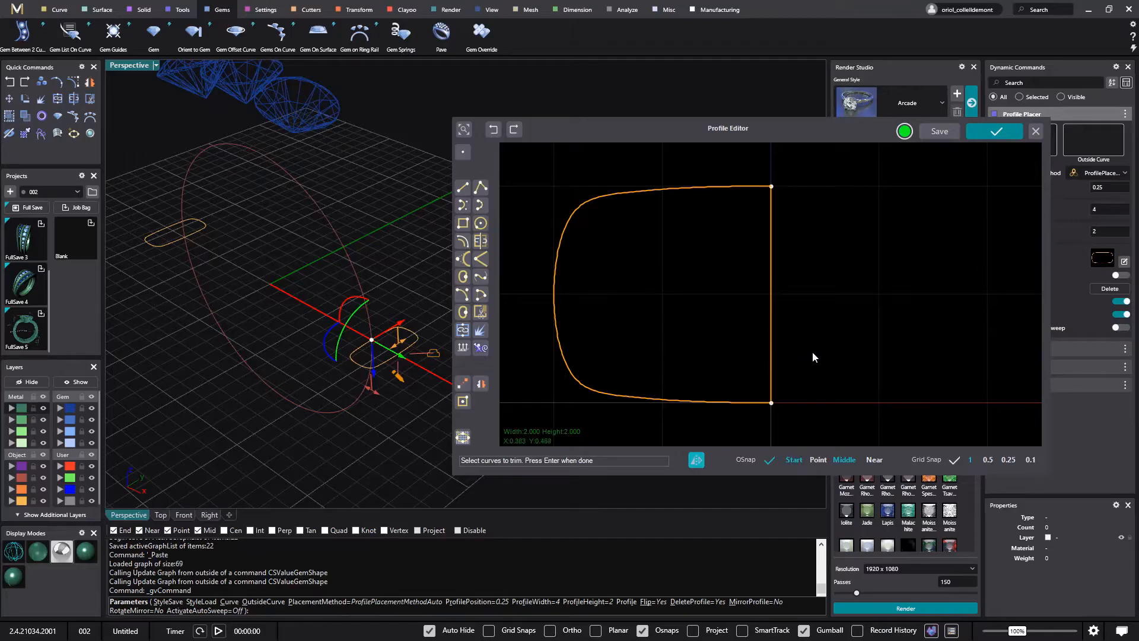
Join the remaining left half and the vertical line into one closed profile curve
{"action": "left_click_drag", "start_coordinate": [816, 351], "coordinate": [710, 418]}
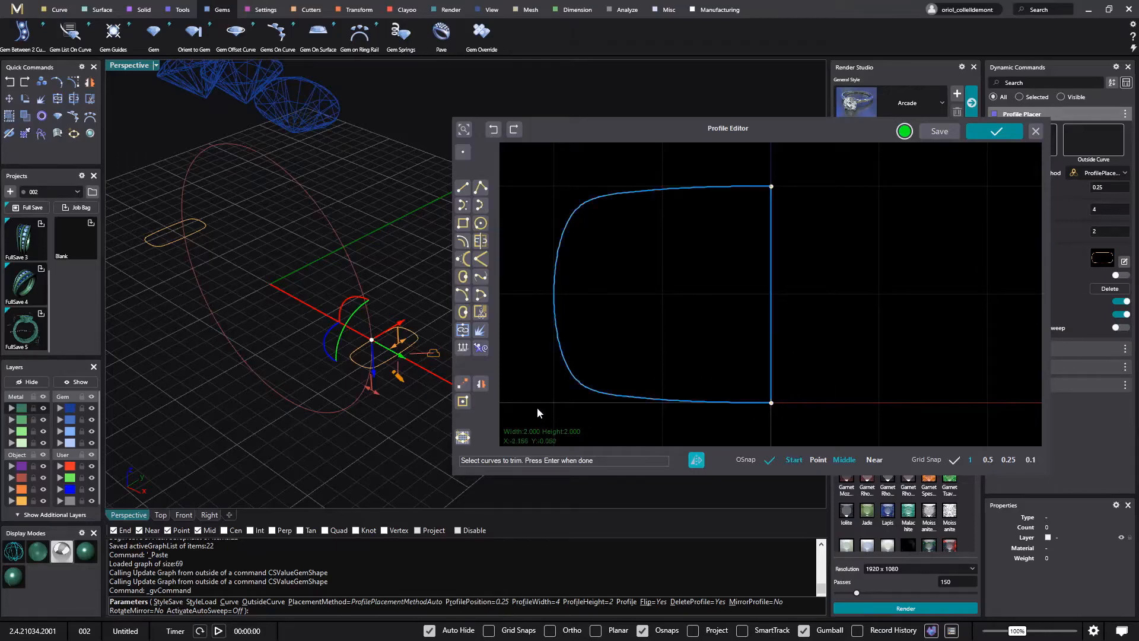
{"action": "left_click", "coordinate": [465, 331]}
{"action": "left_click", "coordinate": [660, 402]}
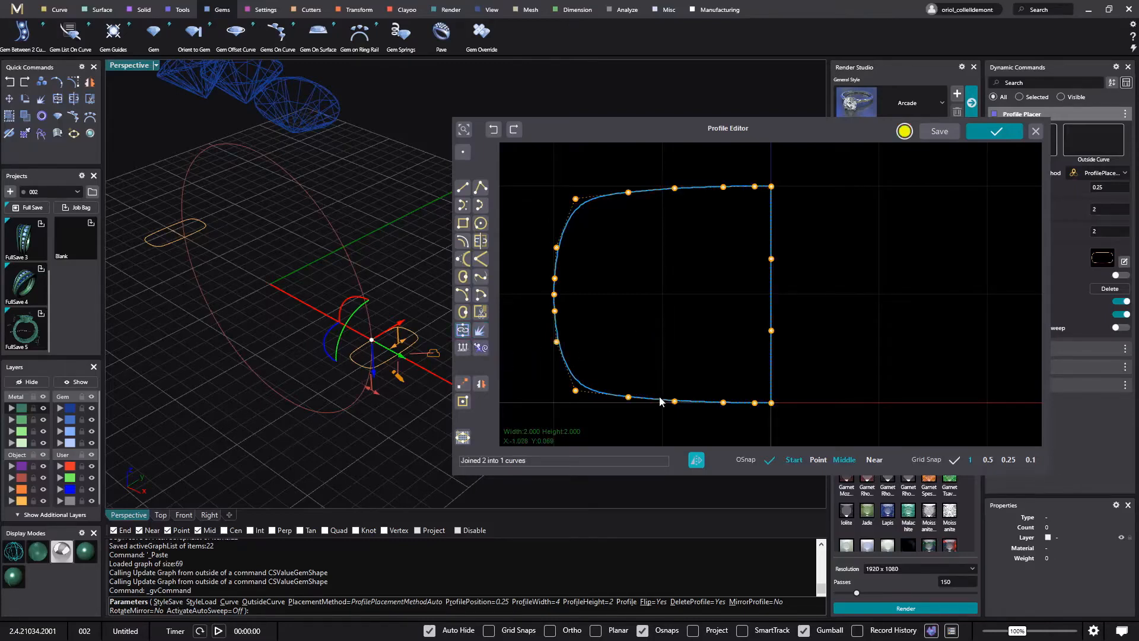
{"action": "left_click", "coordinate": [702, 306]}
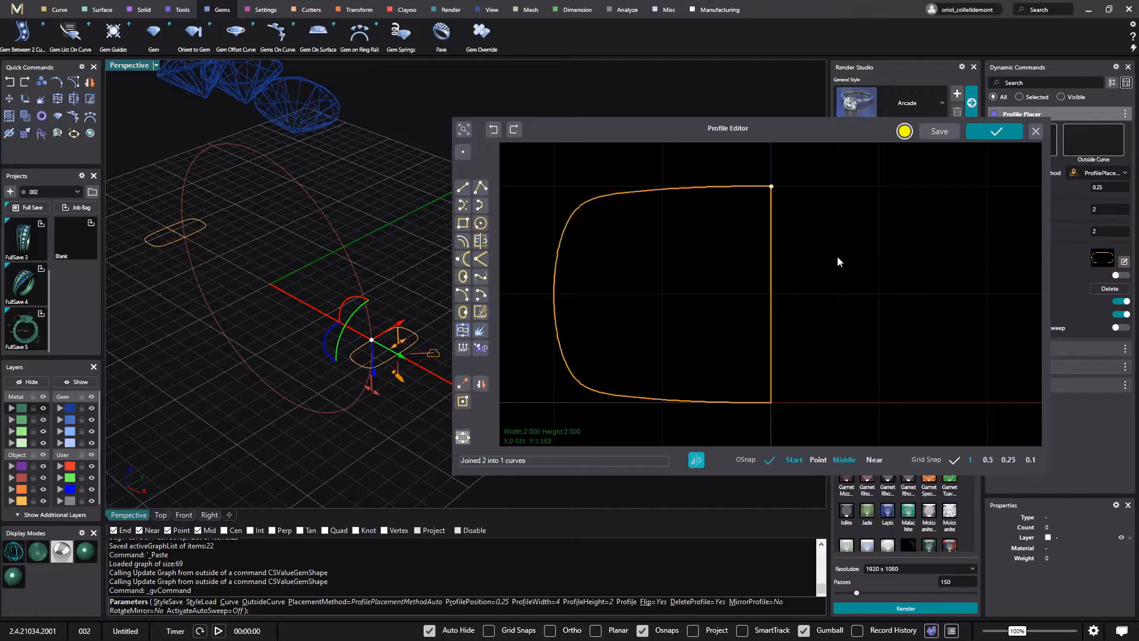
Apply the edited half profile to the ring and finish the Profile Placer edit
{"action": "left_click", "coordinate": [993, 130]}
{"action": "right_click_drag", "start_coordinate": [511, 356], "coordinate": [514, 382]}
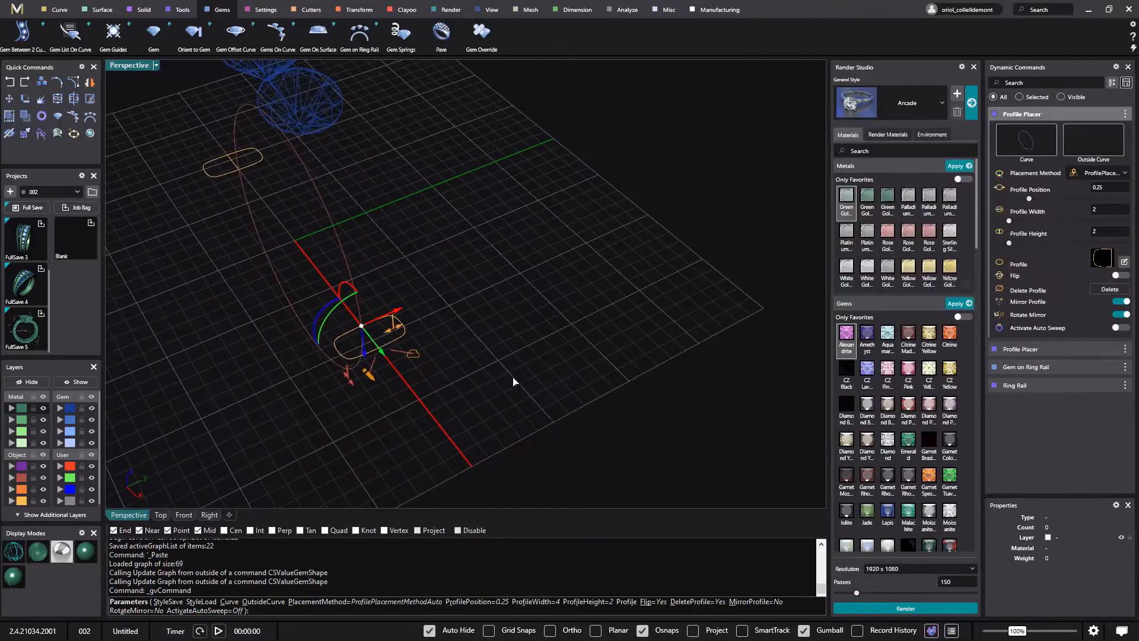
{"action": "right_click", "coordinate": [514, 382]}
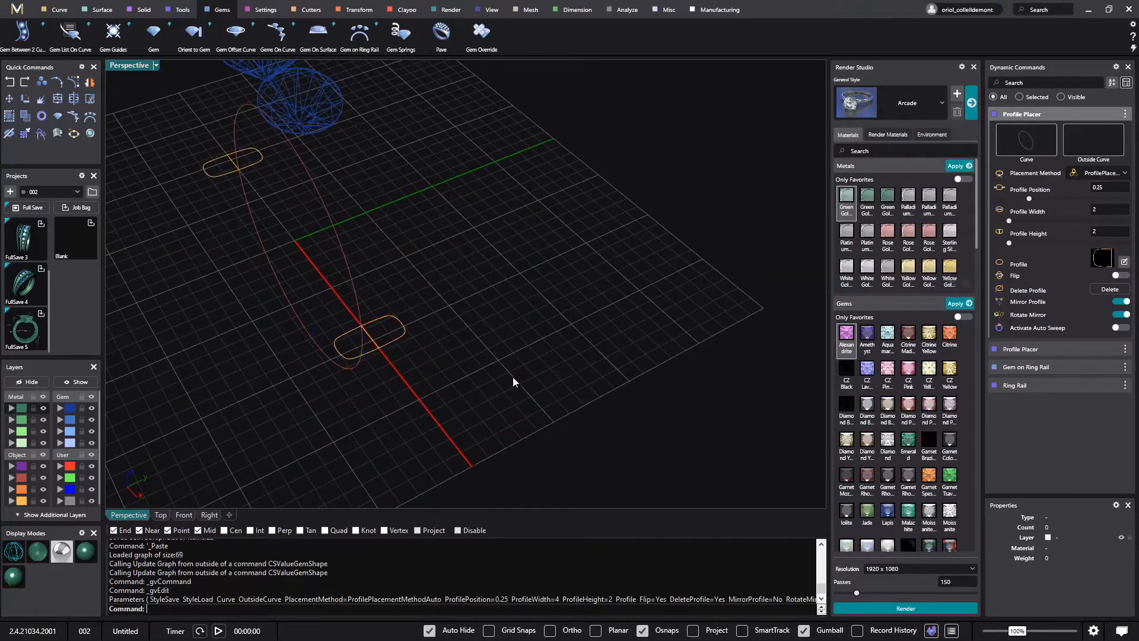
Examine how the half profile and the full shank profile overlap at the side of the ring rail
{"action": "left_click", "coordinate": [394, 339]}
{"action": "scroll", "coordinate": [415, 376], "scroll_direction": "up", "scroll_amount": 4}
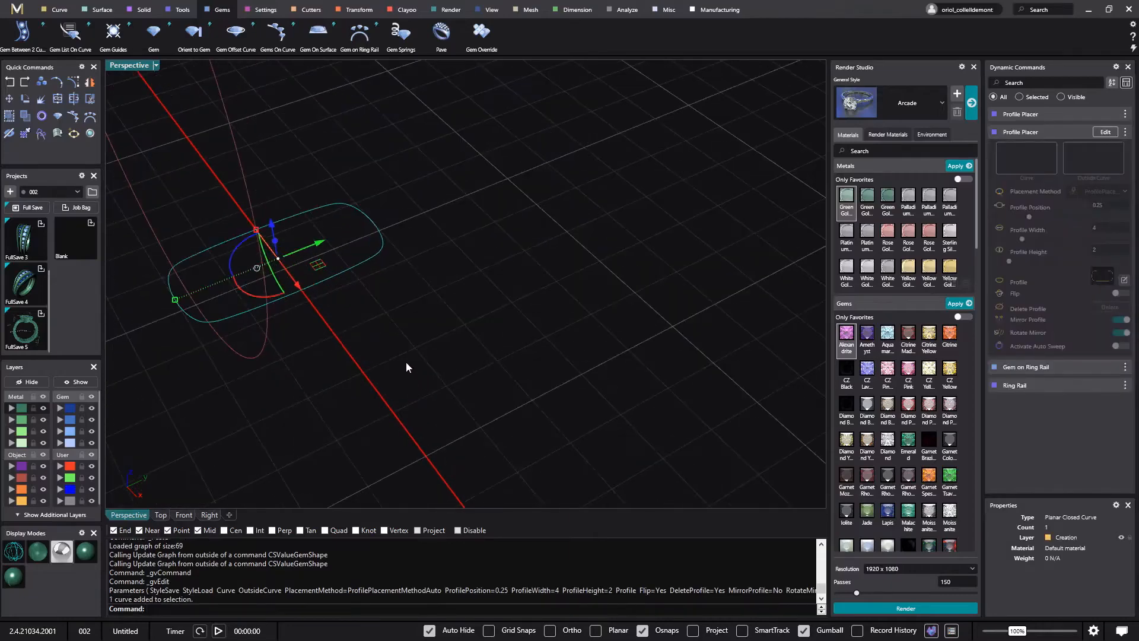
{"action": "right_click_drag", "start_coordinate": [406, 362], "coordinate": [465, 325]}
{"action": "left_click", "coordinate": [466, 325]}
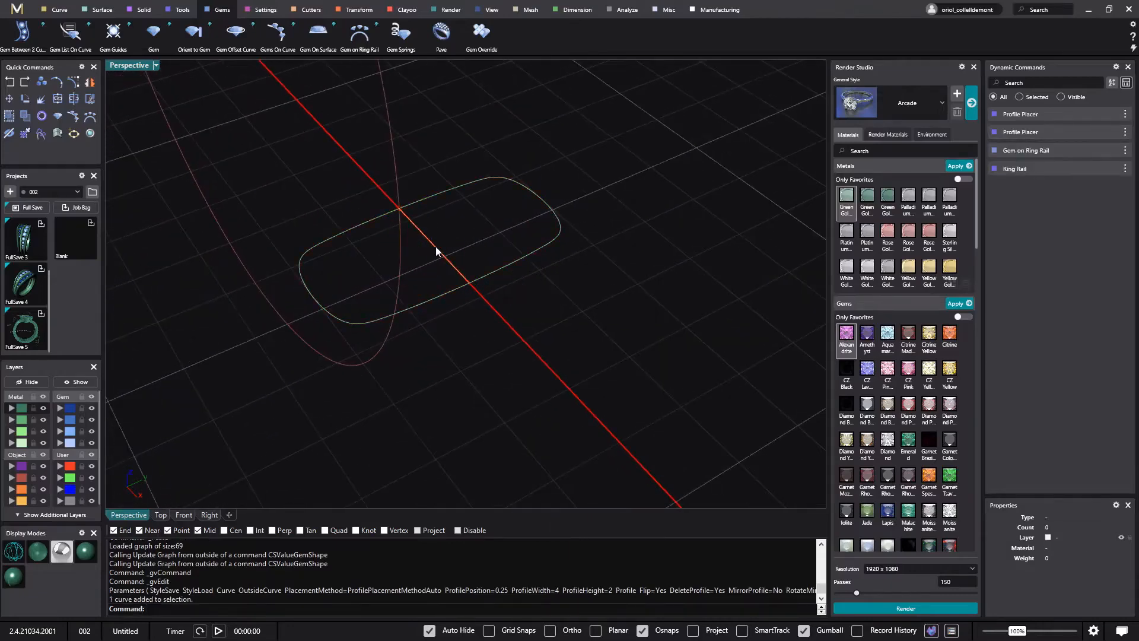
{"action": "left_click", "coordinate": [435, 248]}
{"action": "right_click_drag", "start_coordinate": [426, 315], "coordinate": [473, 341]}
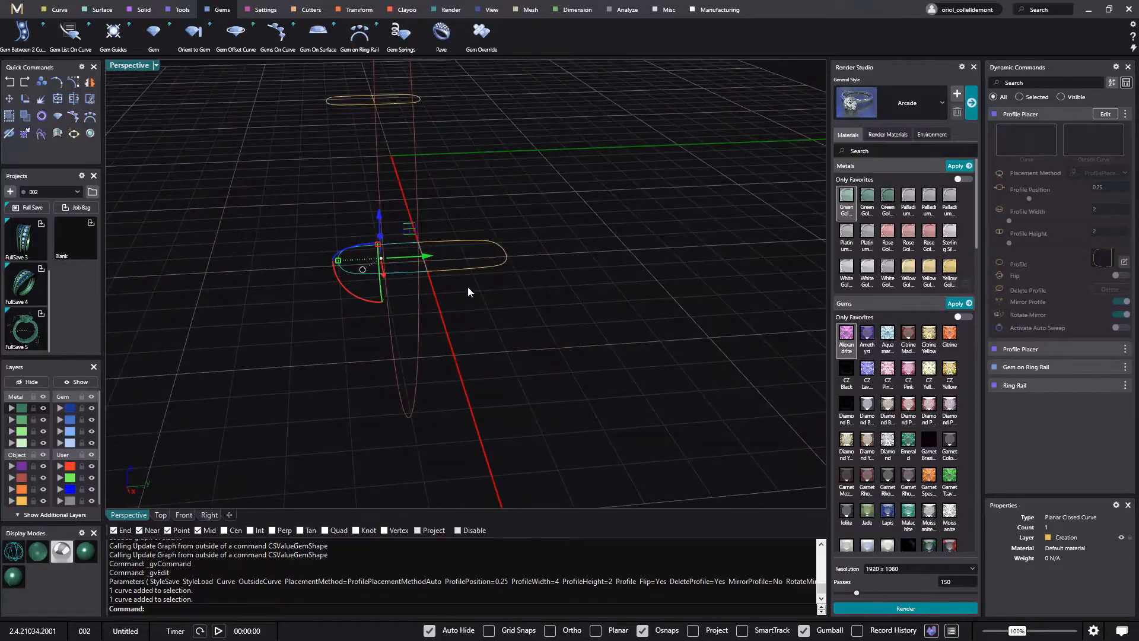
{"action": "right_click_drag", "start_coordinate": [466, 283], "coordinate": [572, 375]}
{"action": "left_click", "coordinate": [590, 323]}
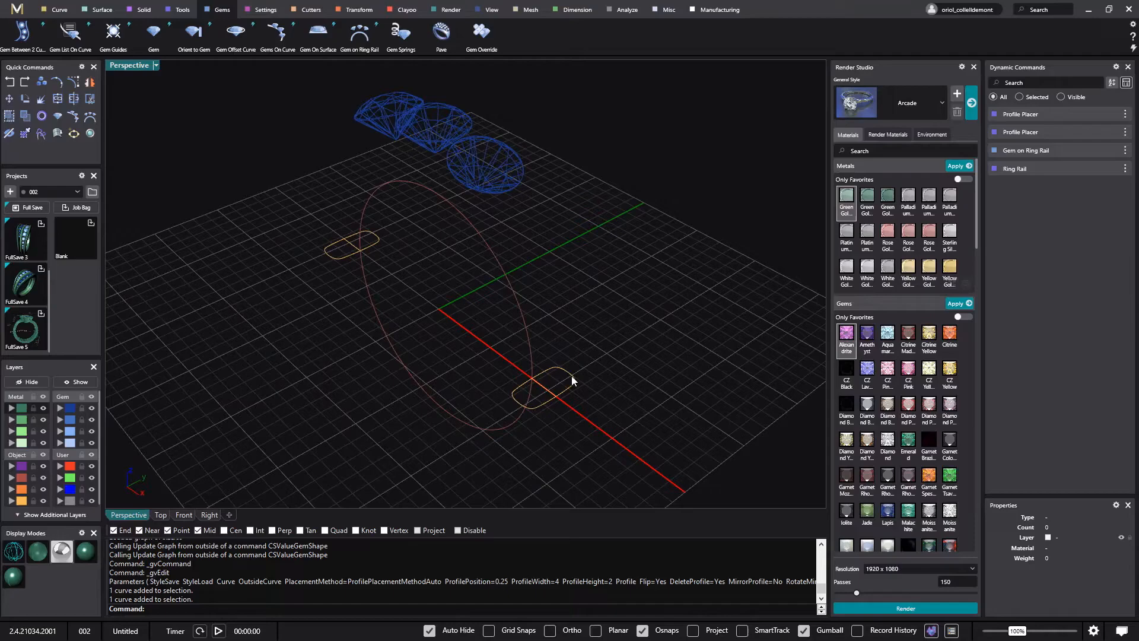
Edit the half profile's placement, turn off Mirror Profile and Rotate Mirror, and slide it up the rail to position 0.09
{"action": "left_click", "coordinate": [542, 387]}
{"action": "left_click", "coordinate": [1105, 114]}
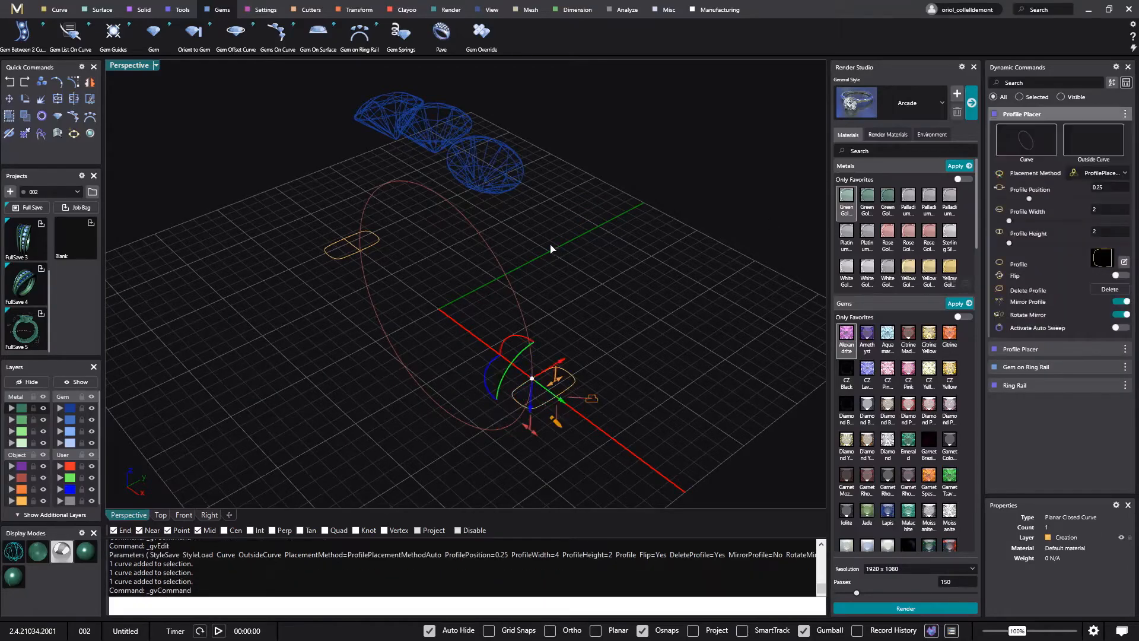
{"action": "left_click_drag", "start_coordinate": [487, 247], "coordinate": [490, 236]}
{"action": "right_click_drag", "start_coordinate": [490, 236], "coordinate": [465, 235]}
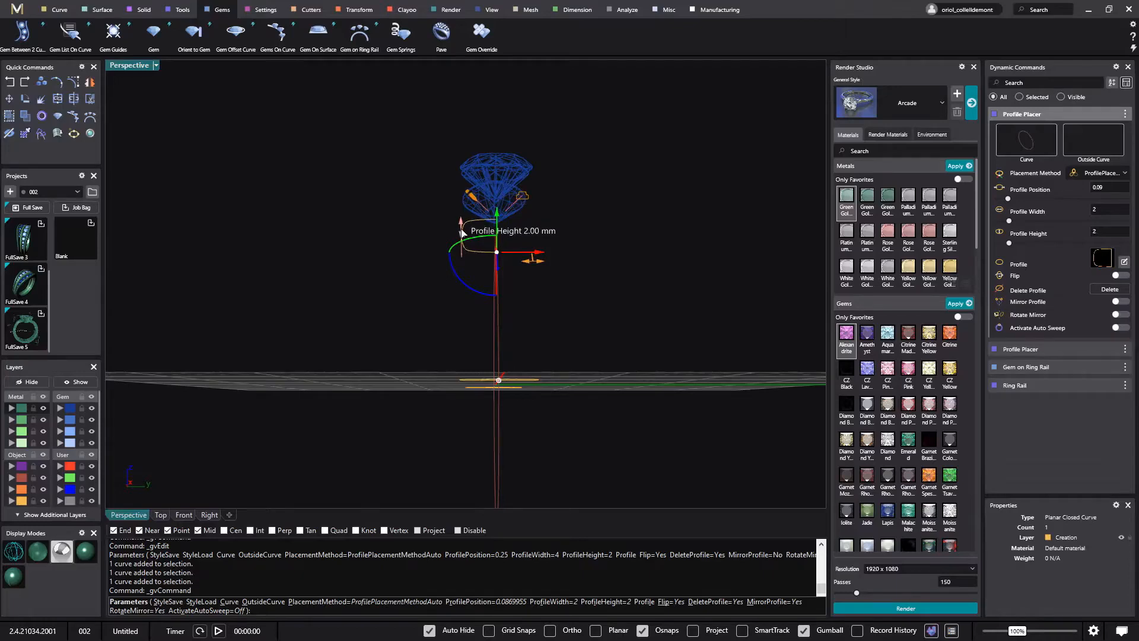
Set the half profile's height to 2.1 mm, shift it sideways off the ring rail, and finish the edit
{"action": "left_click_drag", "start_coordinate": [462, 233], "coordinate": [464, 226]}
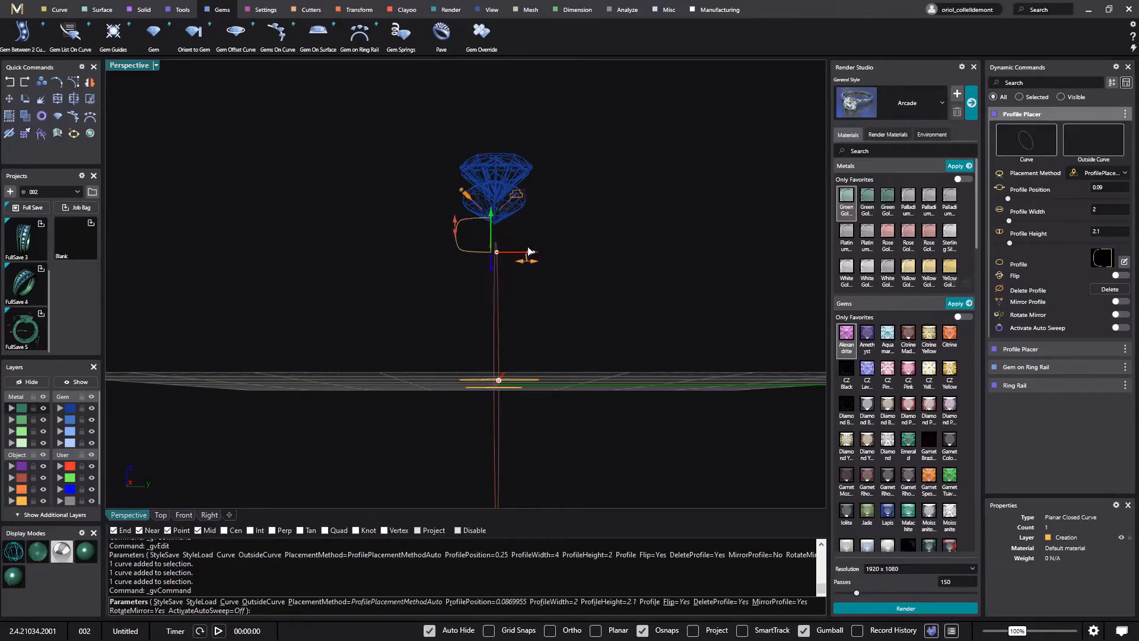
{"action": "left_click_drag", "start_coordinate": [529, 251], "coordinate": [553, 264]}
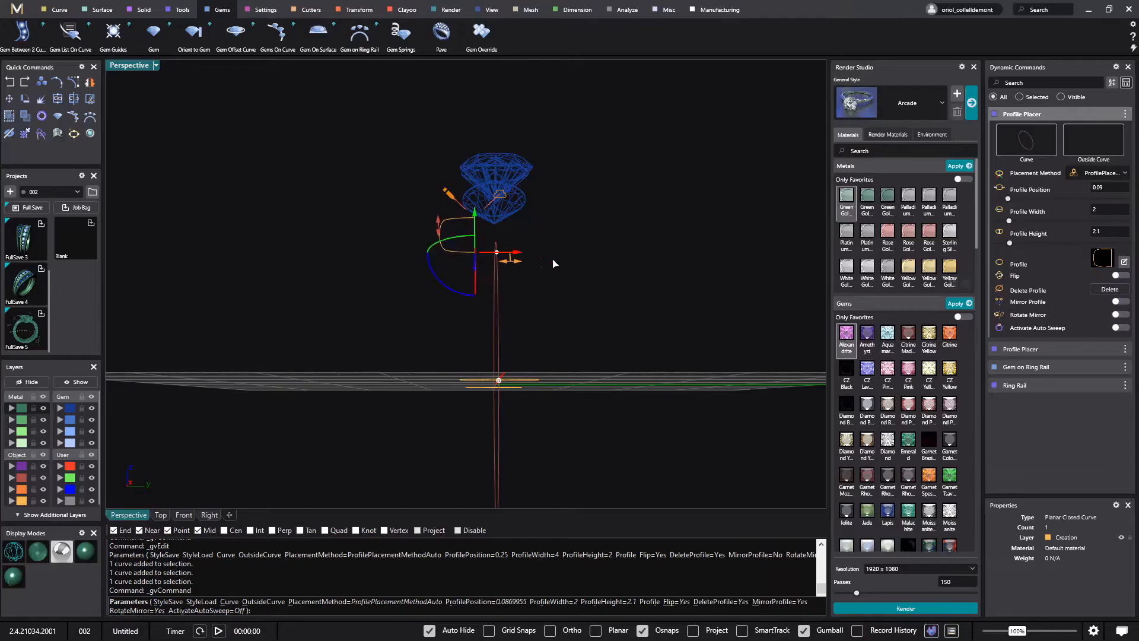
{"action": "right_click_drag", "start_coordinate": [554, 263], "coordinate": [589, 285]}
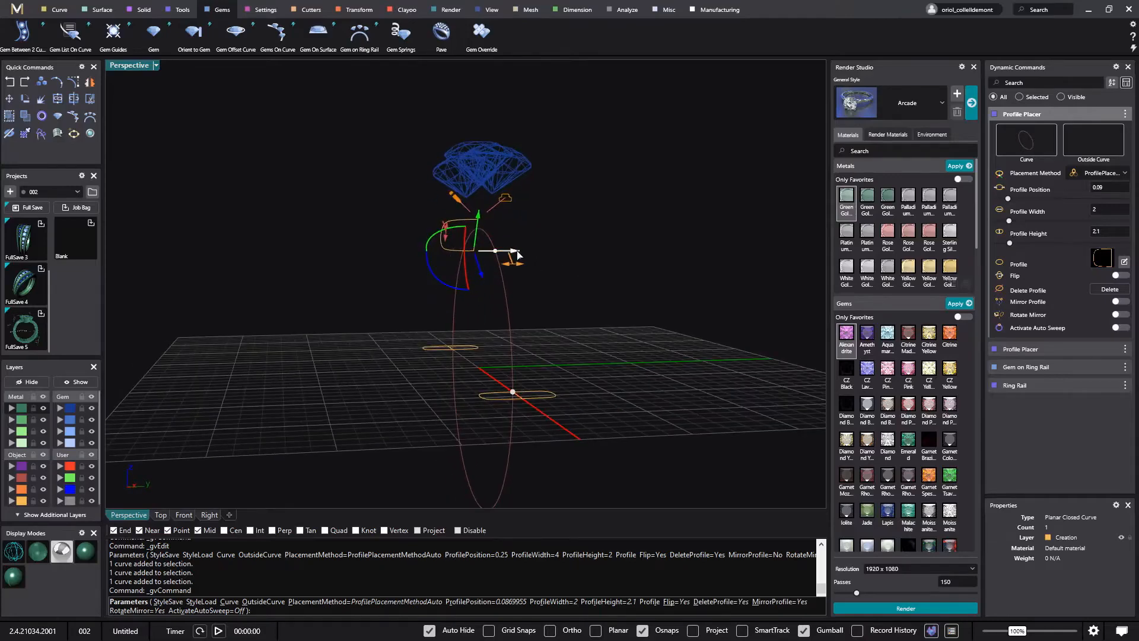
{"action": "right_click_drag", "start_coordinate": [511, 255], "coordinate": [613, 340]}
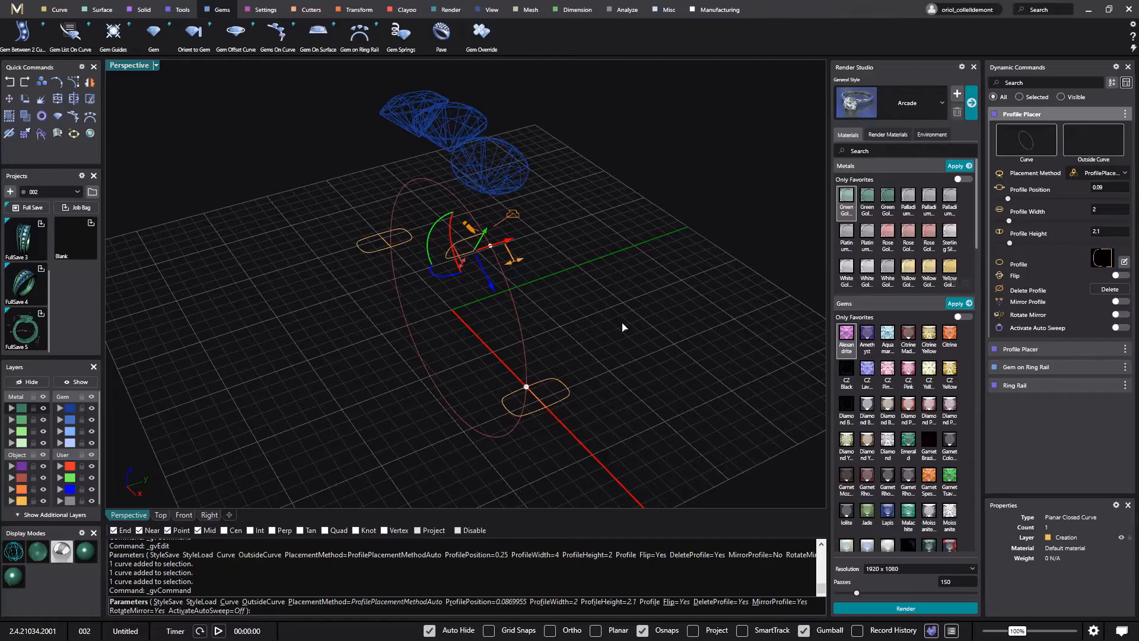
{"action": "right_click", "coordinate": [621, 325]}
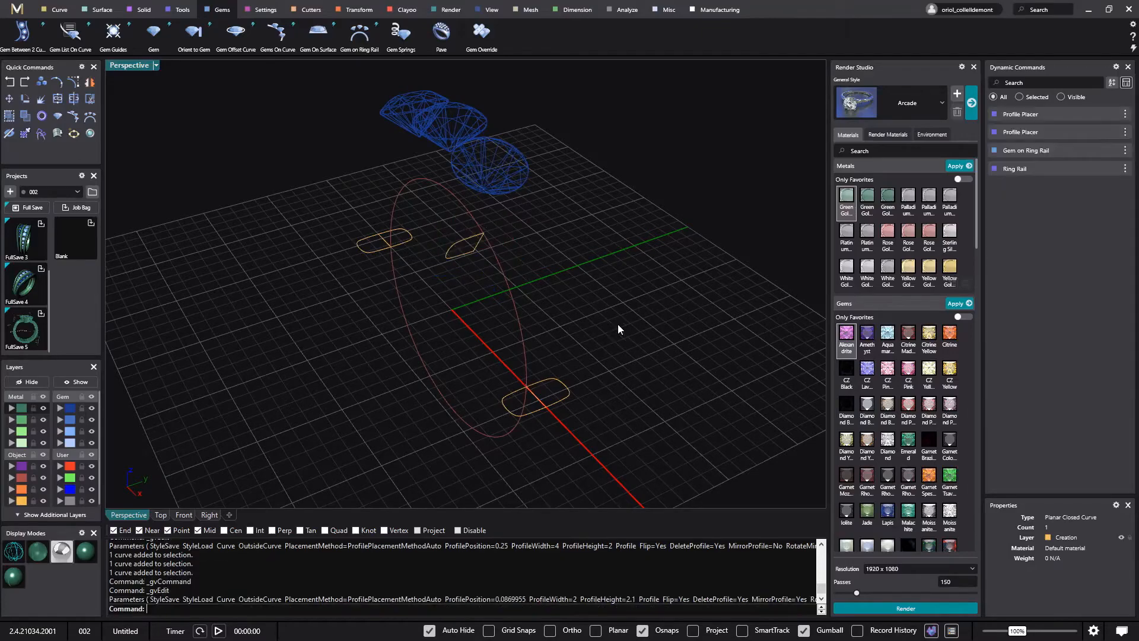
Add gem guides around the centre gem
{"action": "right_click_drag", "start_coordinate": [618, 324], "coordinate": [644, 266]}
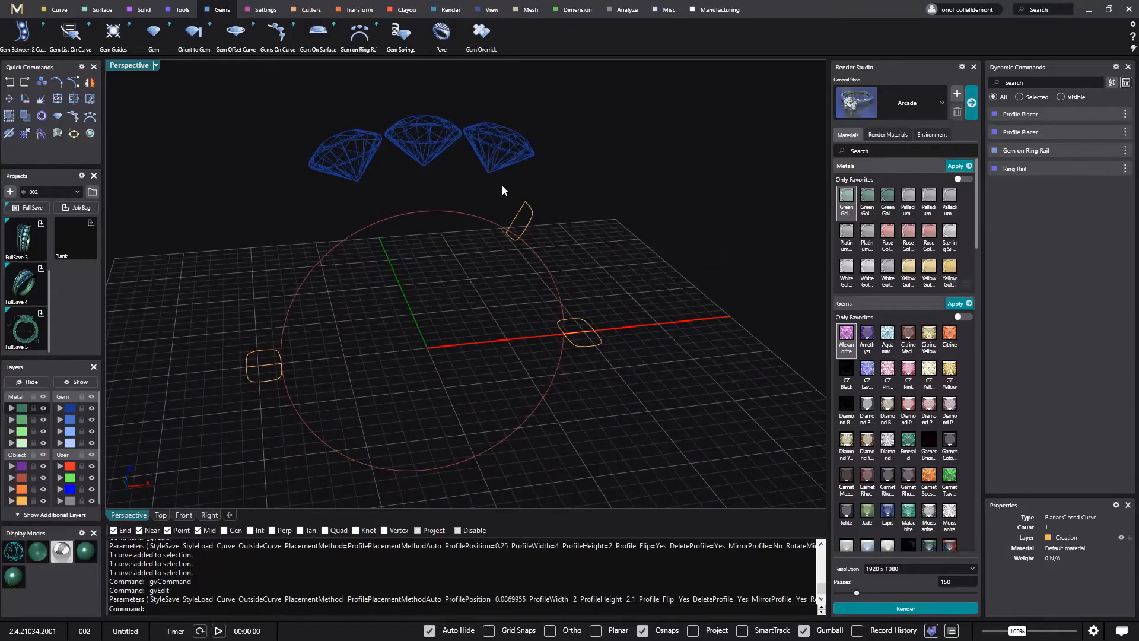
{"action": "right_click_drag", "start_coordinate": [457, 173], "coordinate": [451, 176]}
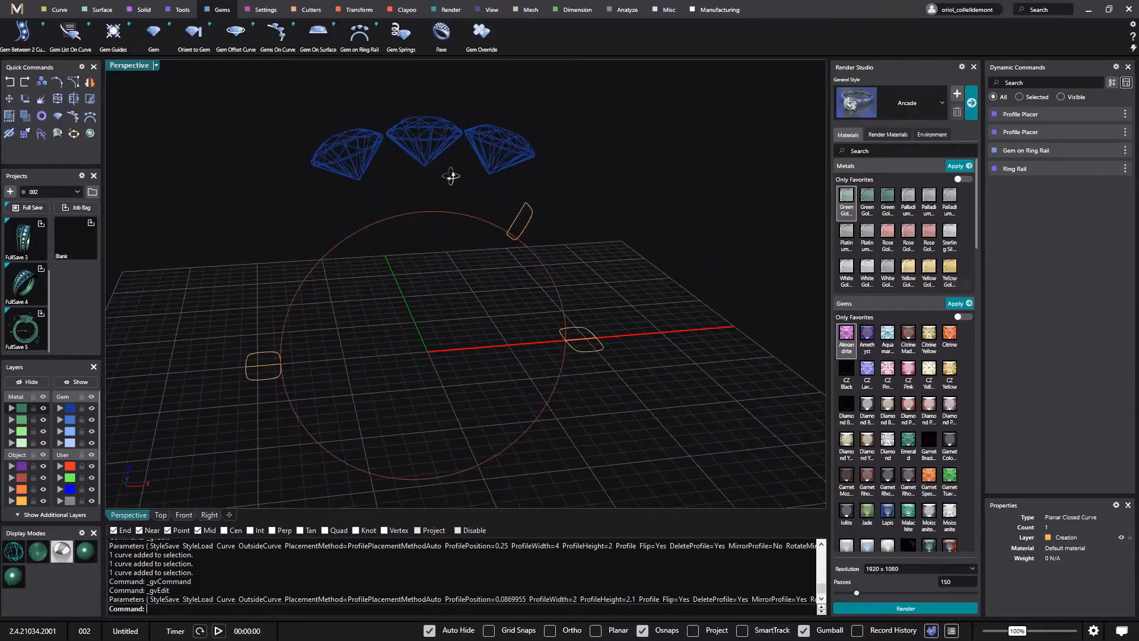
{"action": "left_click", "coordinate": [429, 126]}
{"action": "left_click", "coordinate": [113, 33]}
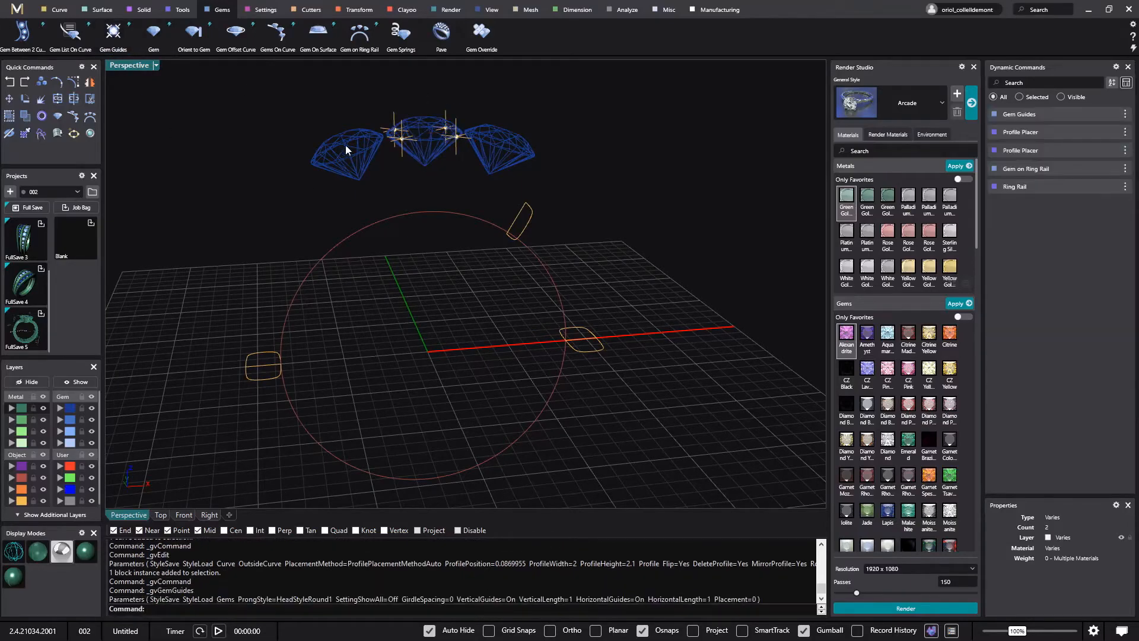
Add gem guides to both side gems, using the third round prong style for each
{"action": "left_click", "coordinate": [346, 145]}
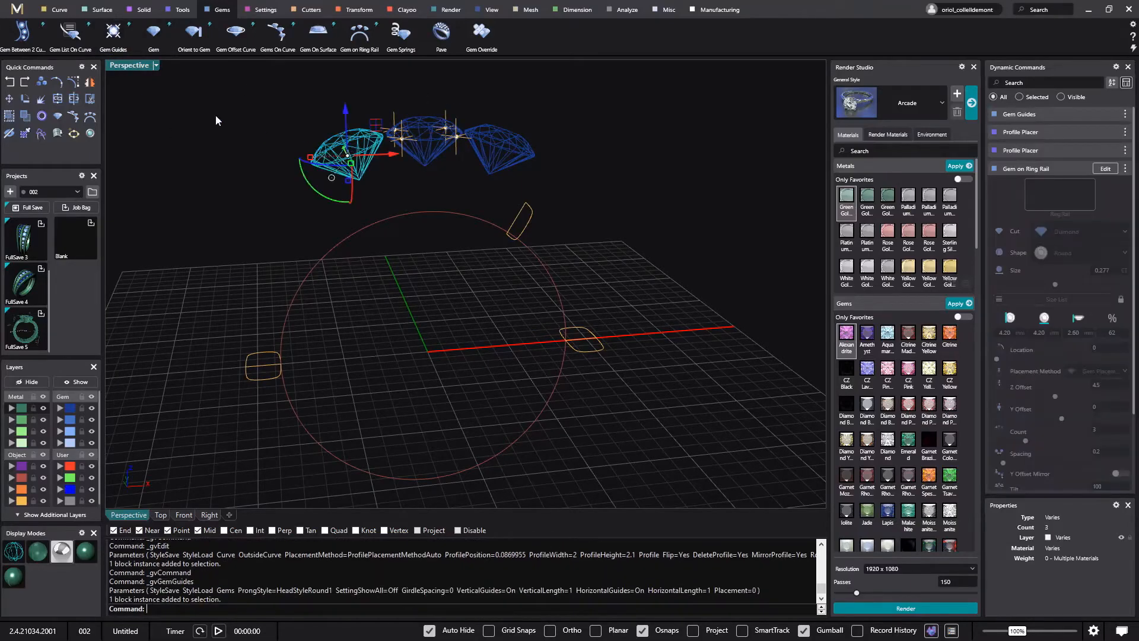
{"action": "left_click", "coordinate": [116, 39]}
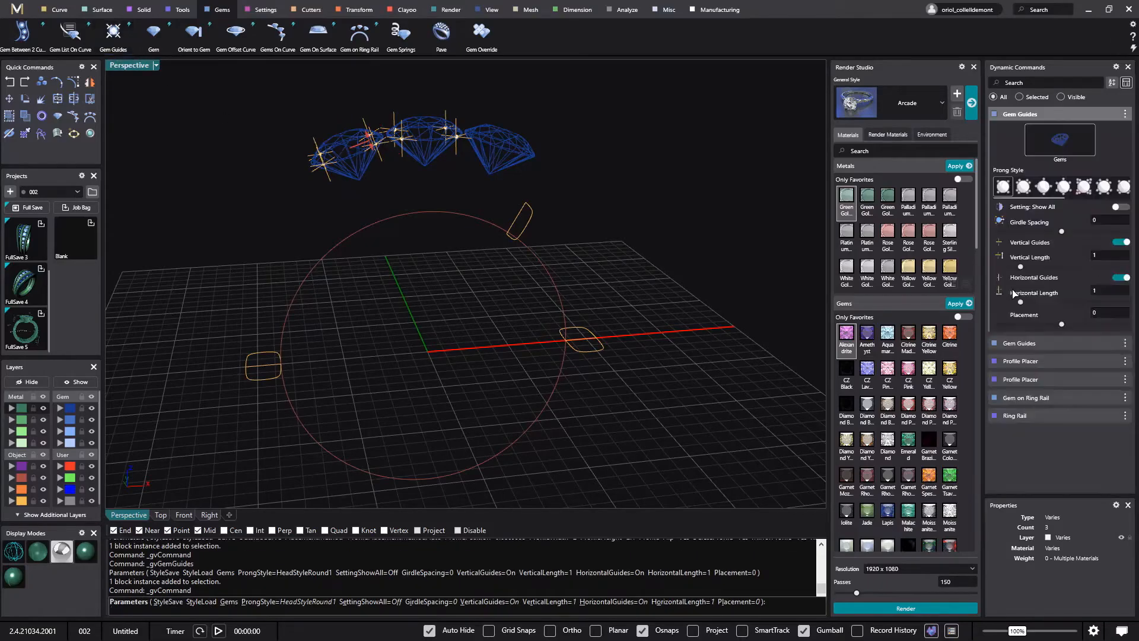
{"action": "left_click", "coordinate": [1044, 187]}
{"action": "left_click", "coordinate": [504, 151]}
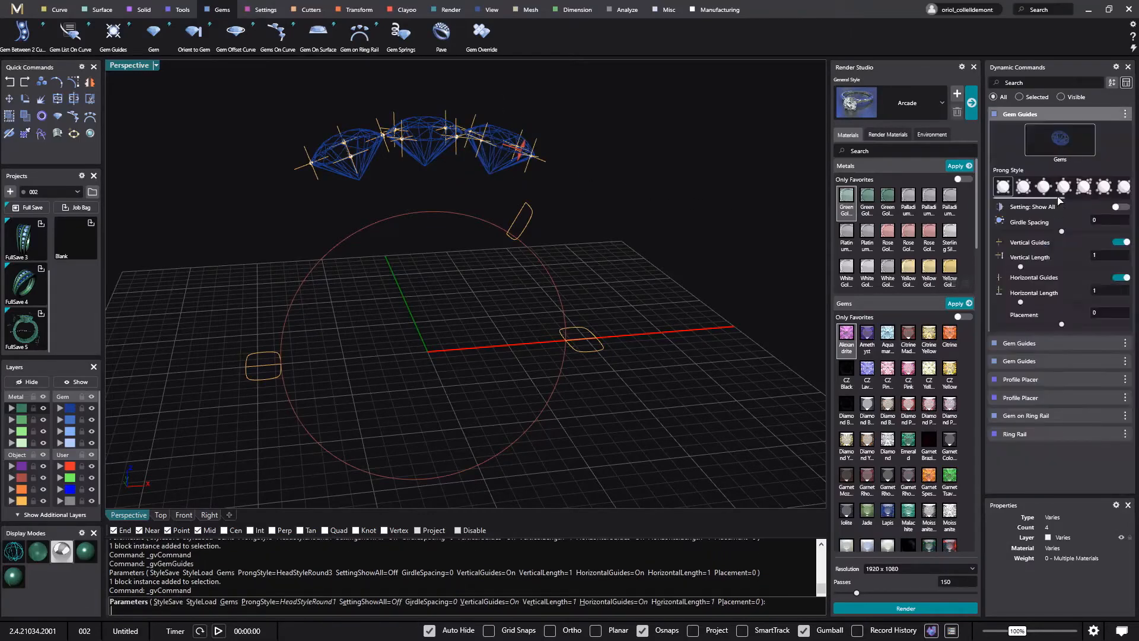
{"action": "left_click", "coordinate": [1043, 188]}
{"action": "right_click", "coordinate": [643, 212]}
Place an unmirrored profile on a vertical guide line of the centre gem and rotate it a quarter turn
{"action": "right_click_drag", "start_coordinate": [642, 207], "coordinate": [601, 206]}
{"action": "left_click", "coordinate": [466, 119]}
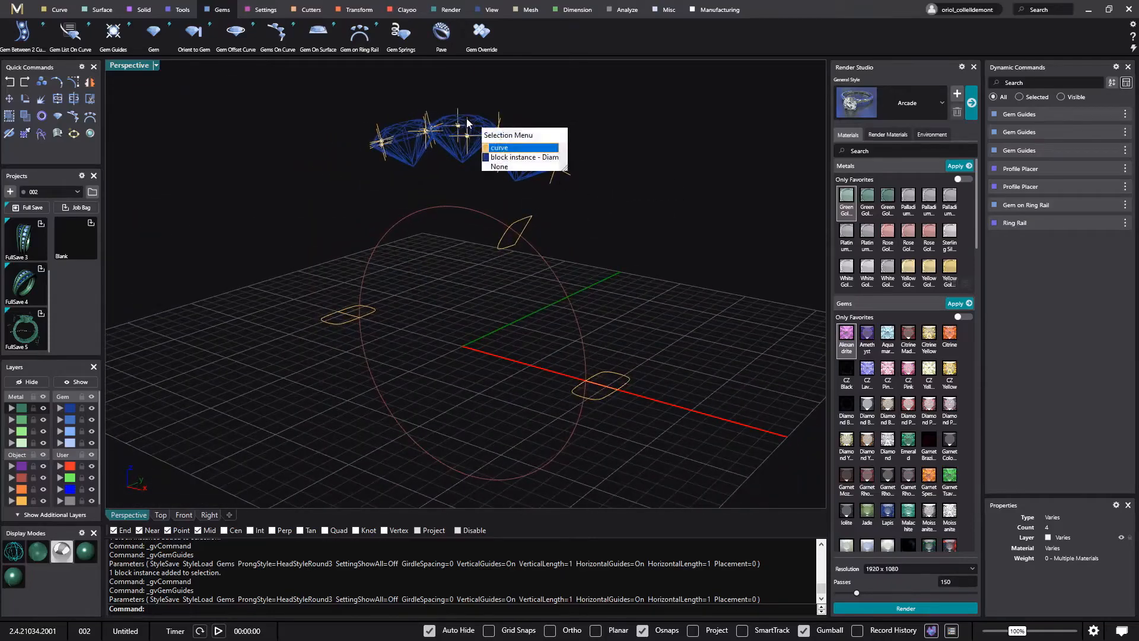
{"action": "left_click", "coordinate": [502, 148]}
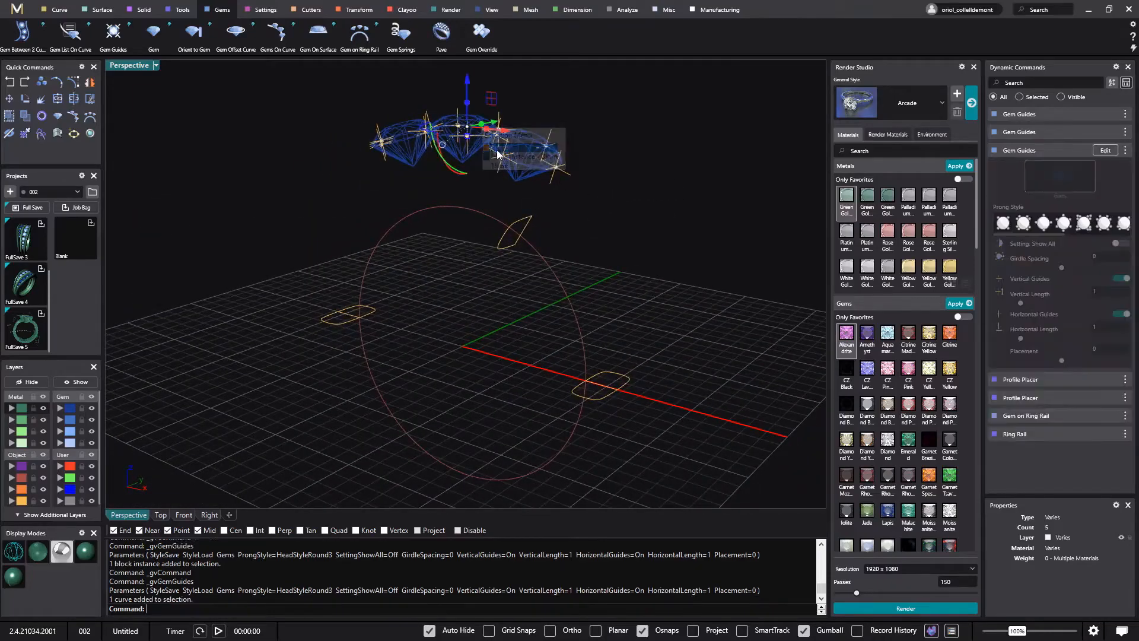
{"action": "left_click", "coordinate": [182, 13]}
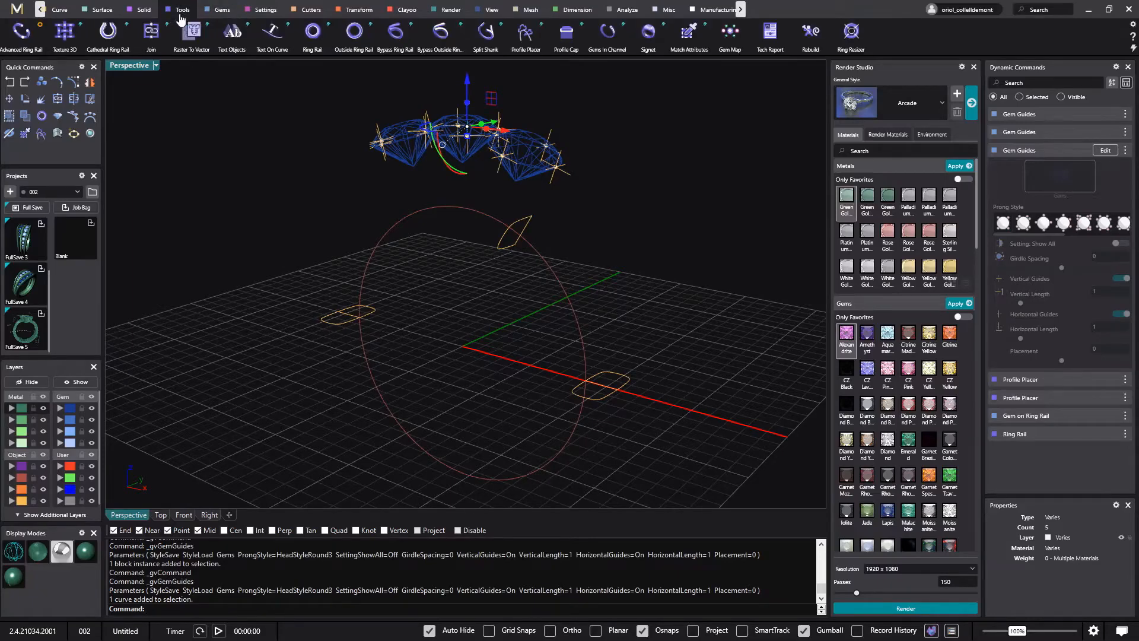
{"action": "left_click", "coordinate": [525, 34]}
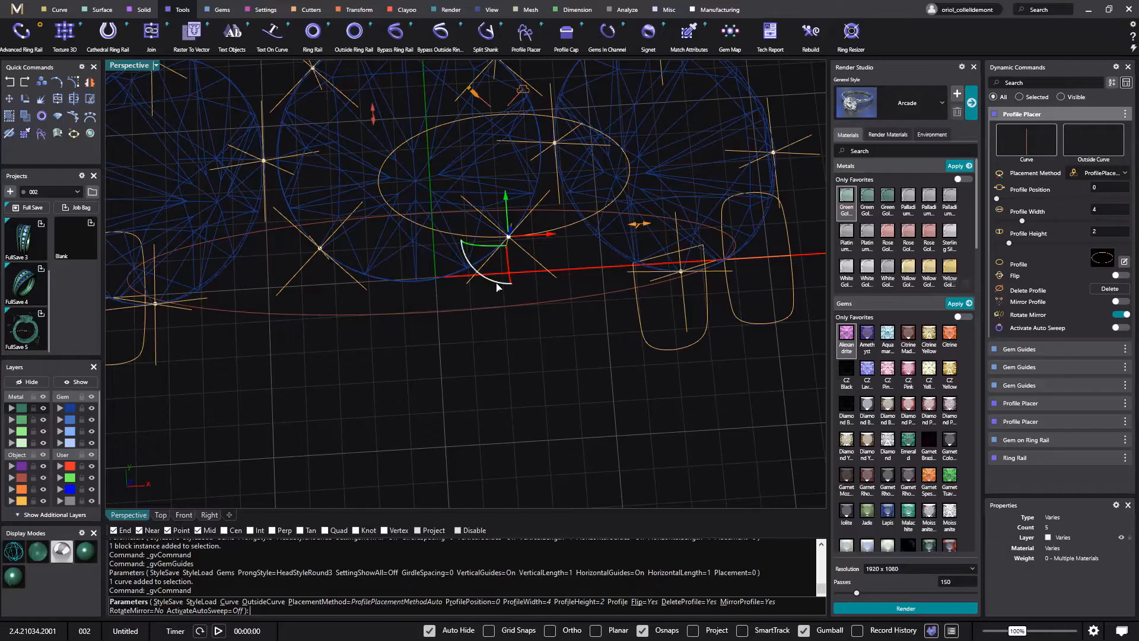
{"action": "left_click", "coordinate": [493, 313]}
{"action": "key", "text": "Return"}
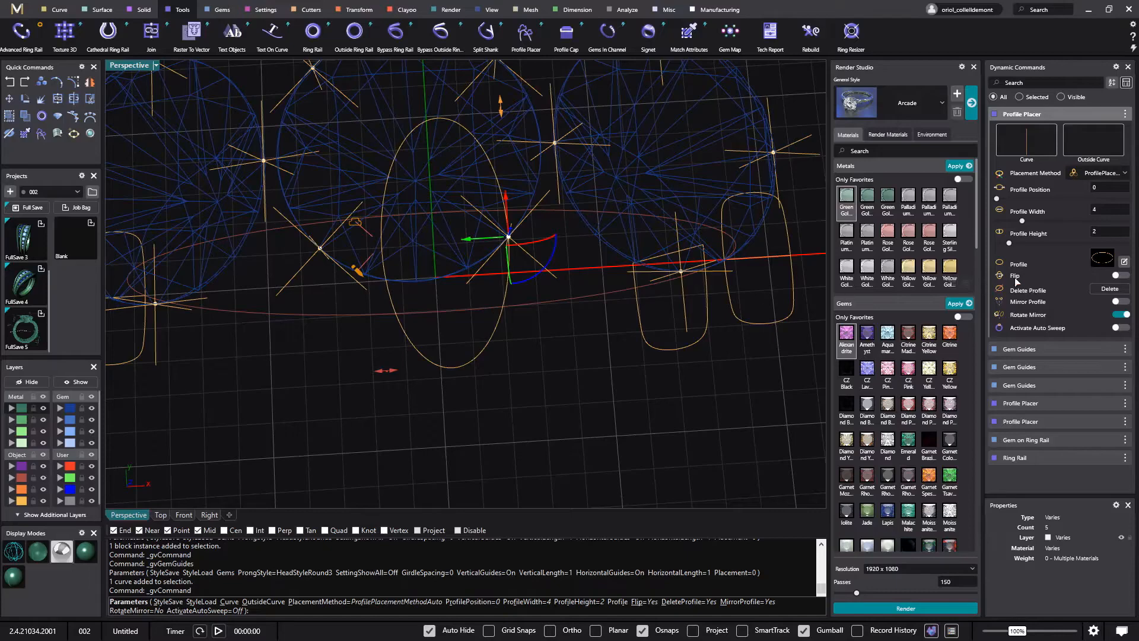
Change the new profile's shape to shank profile 02 from the library
{"action": "left_click", "coordinate": [1102, 261]}
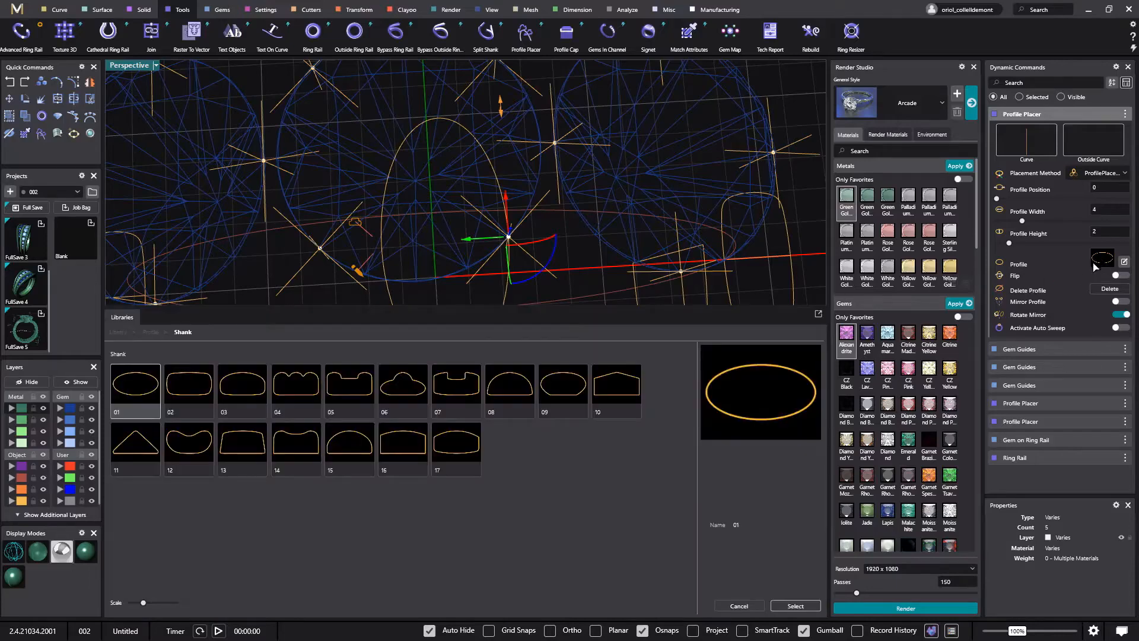
{"action": "left_click", "coordinate": [202, 392]}
{"action": "left_click", "coordinate": [795, 606]}
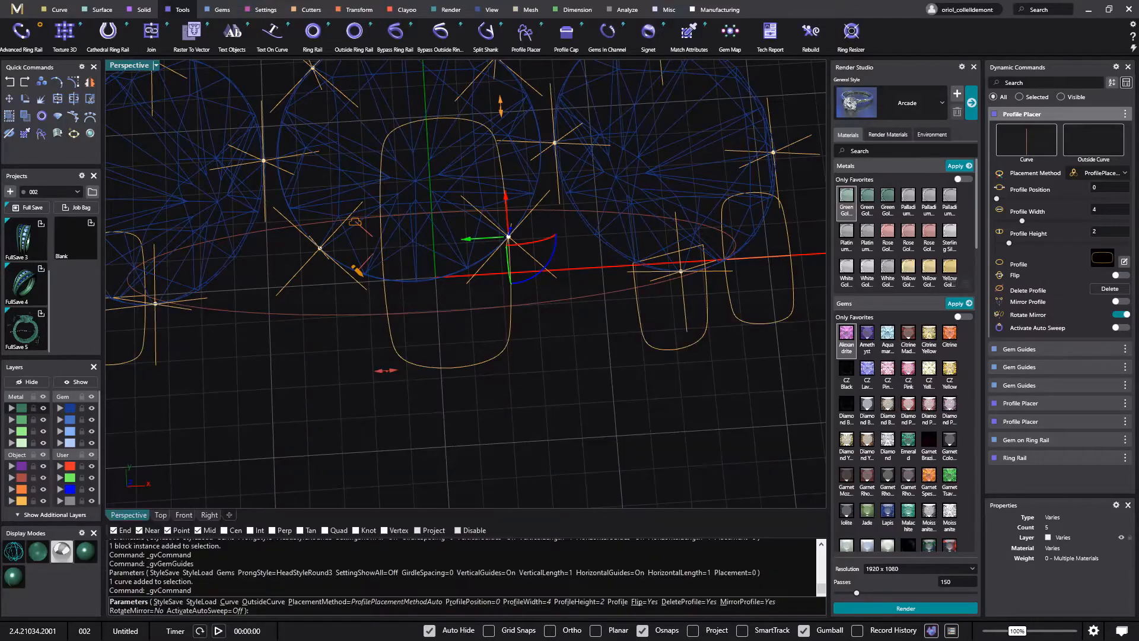
Reduce the centre gem's profile to a width of 1.6 mm and a height of 1.3 mm
{"action": "mouse_move", "coordinate": [683, 298]}
{"action": "right_mouse_down"}
{"action": "mouse_move", "coordinate": [700, 287]}
{"action": "mouse_move", "coordinate": [682, 282]}
{"action": "right_mouse_up"}
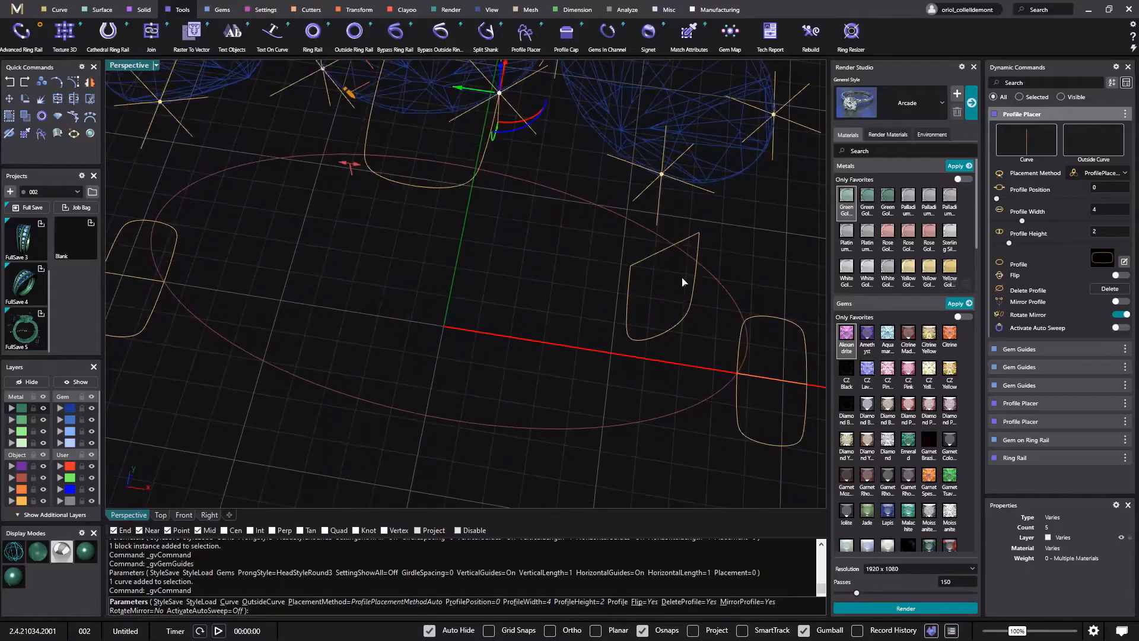
{"action": "right_click_drag", "start_coordinate": [566, 306], "coordinate": [666, 389]}
{"action": "right_click_drag", "start_coordinate": [721, 254], "coordinate": [657, 373]}
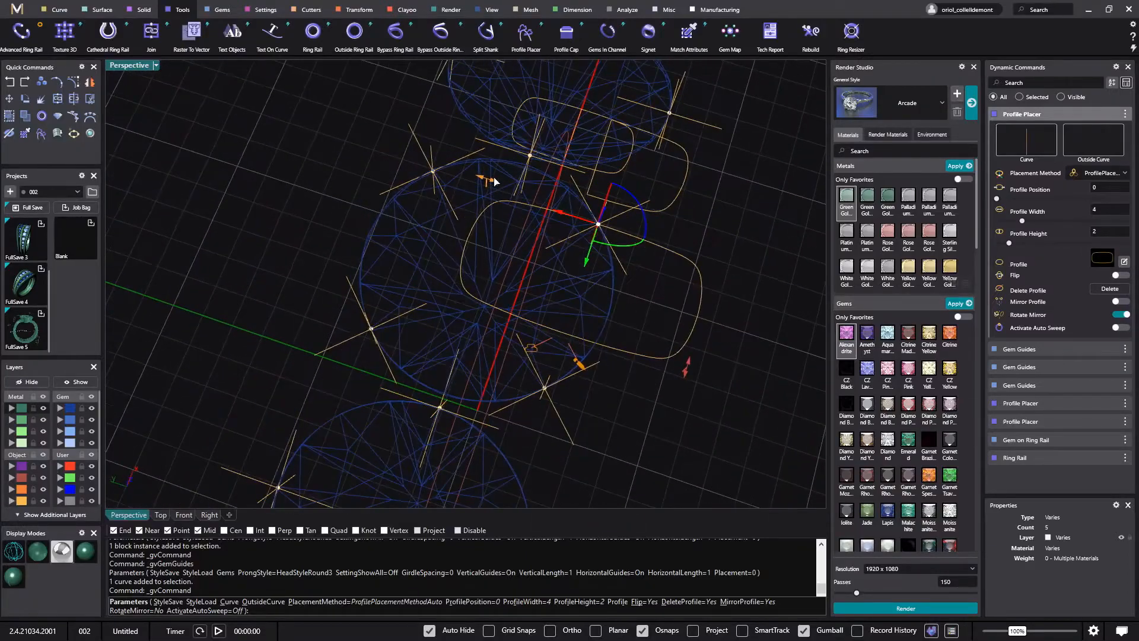
{"action": "left_click_drag", "start_coordinate": [494, 182], "coordinate": [682, 336]}
{"action": "right_click_drag", "start_coordinate": [682, 336], "coordinate": [591, 306]}
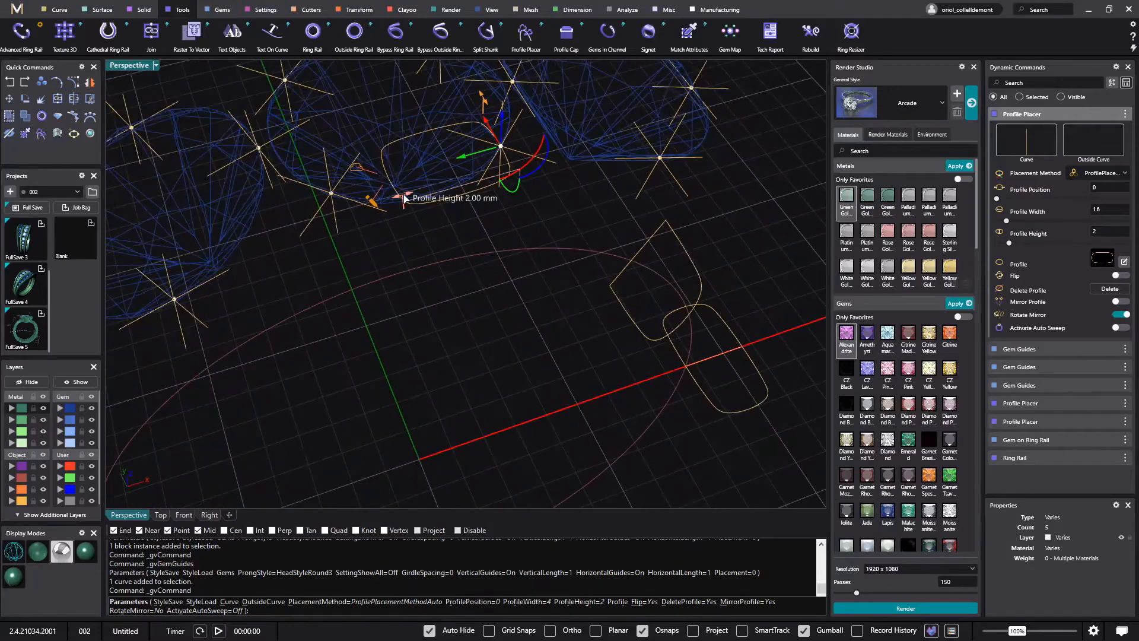
{"action": "left_click_drag", "start_coordinate": [404, 198], "coordinate": [456, 201]}
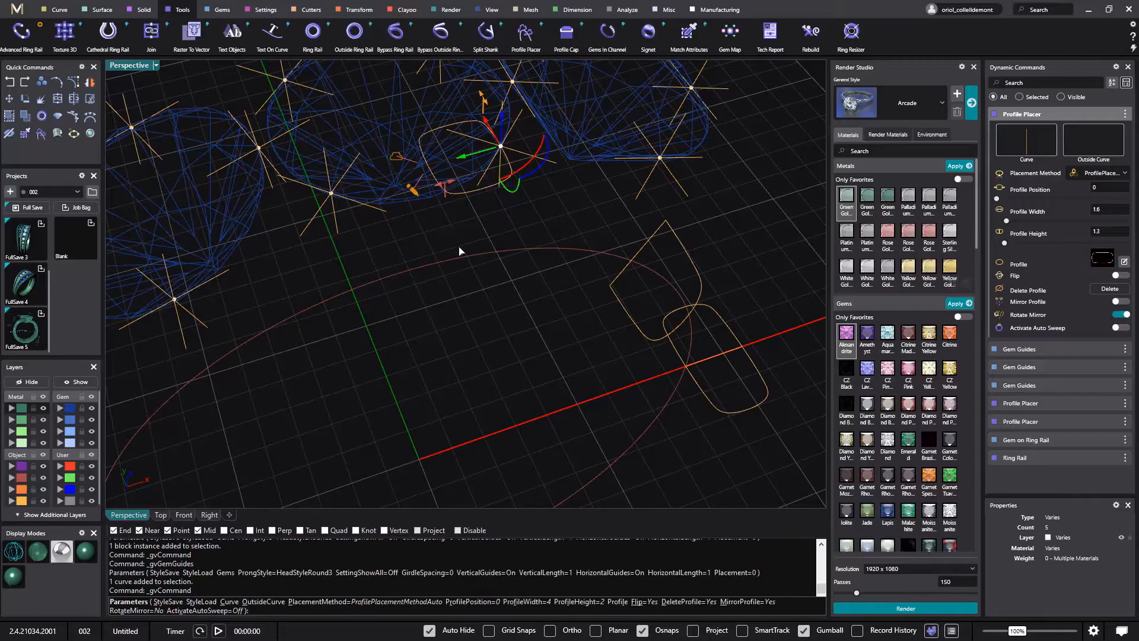
Narrow the centre gem's profile to a width of 1.3 mm
{"action": "right_click_drag", "start_coordinate": [460, 249], "coordinate": [476, 301]}
{"action": "left_click_drag", "start_coordinate": [496, 276], "coordinate": [502, 286]}
{"action": "right_click_drag", "start_coordinate": [502, 286], "coordinate": [550, 295]}
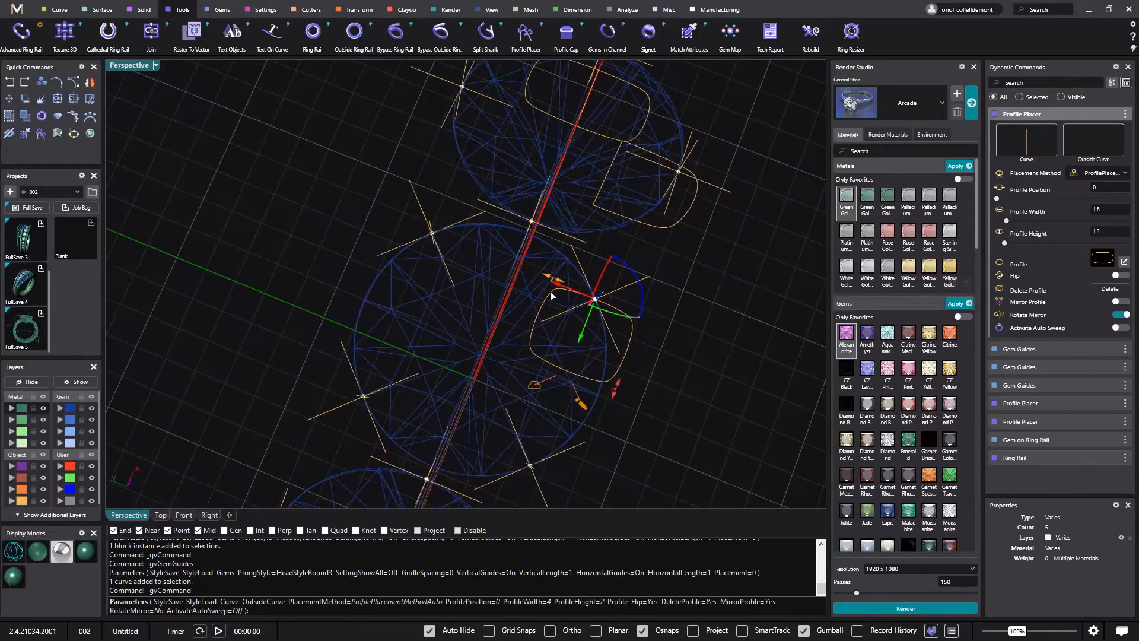
{"action": "left_click_drag", "start_coordinate": [547, 279], "coordinate": [571, 284]}
Raise the centre gem's profile along its vertical guide line to a profile position of about 0.64
{"action": "right_click_drag", "start_coordinate": [571, 284], "coordinate": [473, 341]}
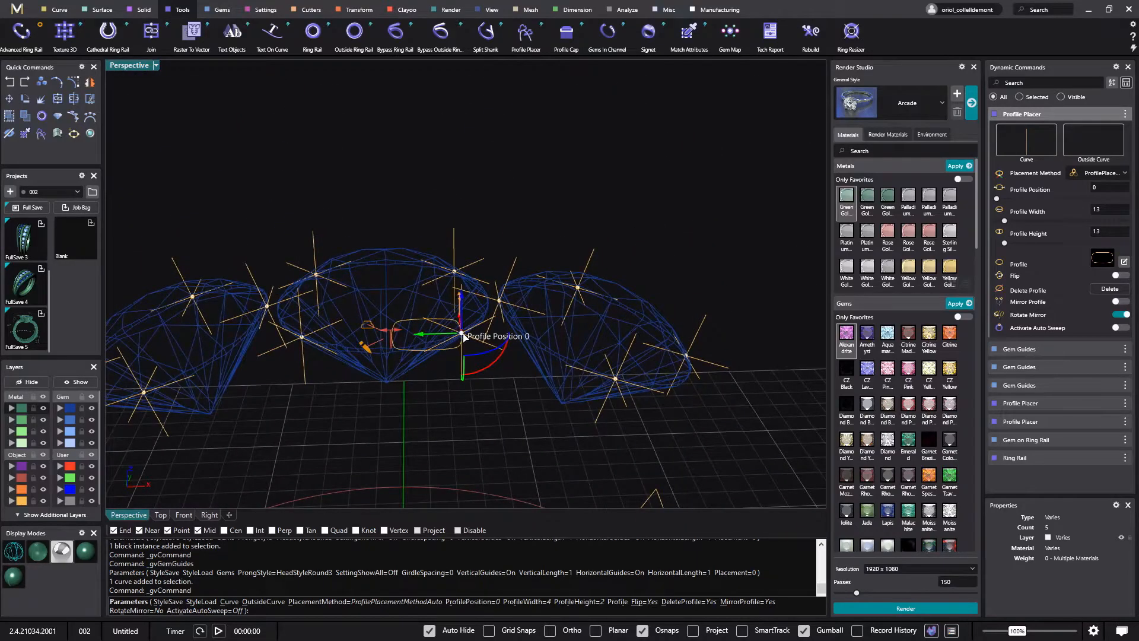
{"action": "left_click_drag", "start_coordinate": [464, 336], "coordinate": [467, 306]}
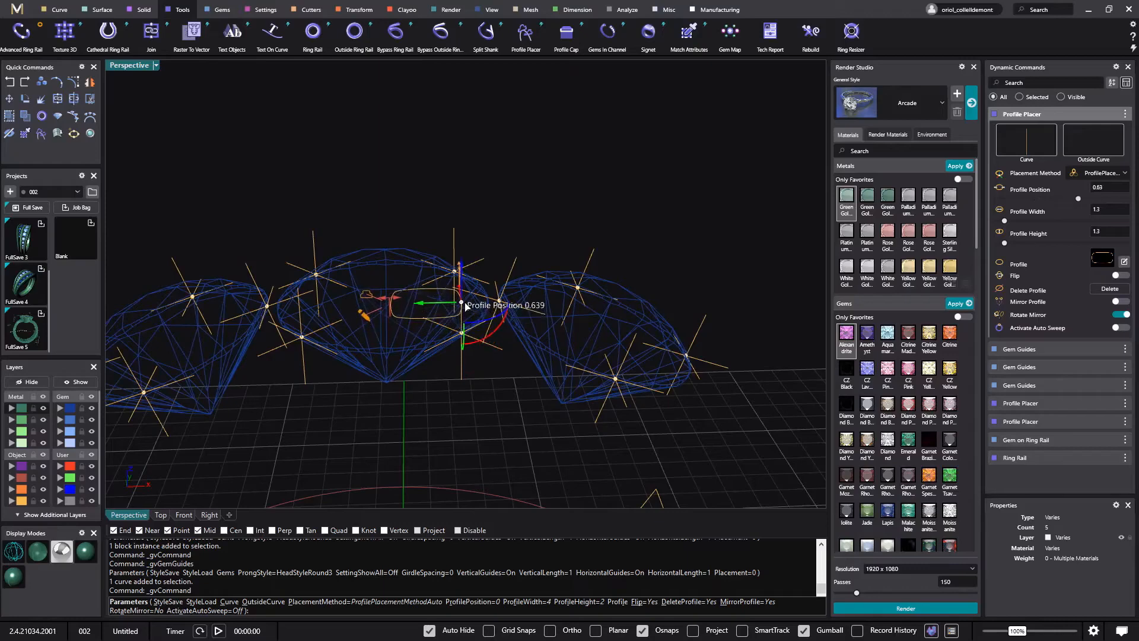
{"action": "right_click_drag", "start_coordinate": [467, 306], "coordinate": [436, 396]}
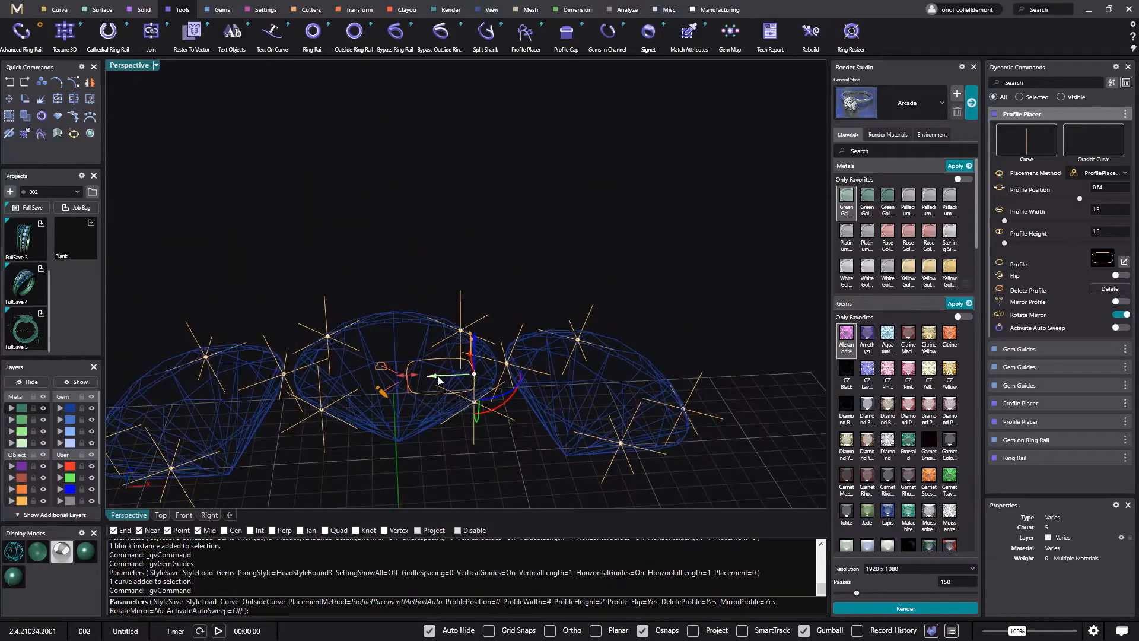
Shift the centre gem's profile sideways into the gap beside the neighbouring gem, tilt it slightly and finish the placement
{"action": "left_click_drag", "start_coordinate": [438, 380], "coordinate": [505, 381]}
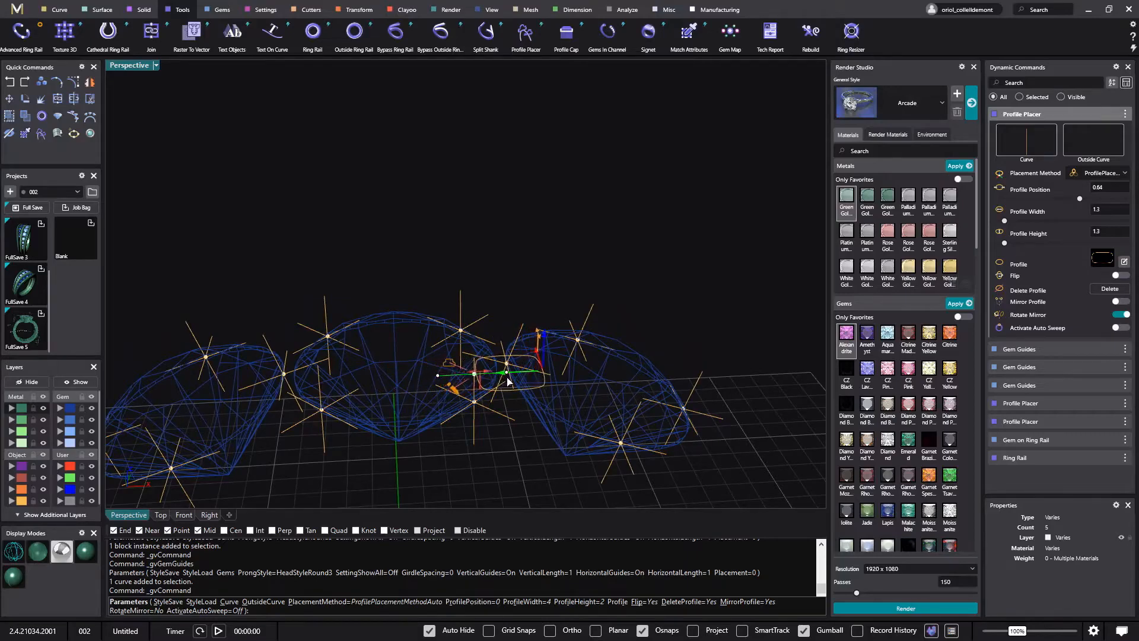
{"action": "right_click_drag", "start_coordinate": [496, 410], "coordinate": [491, 369]}
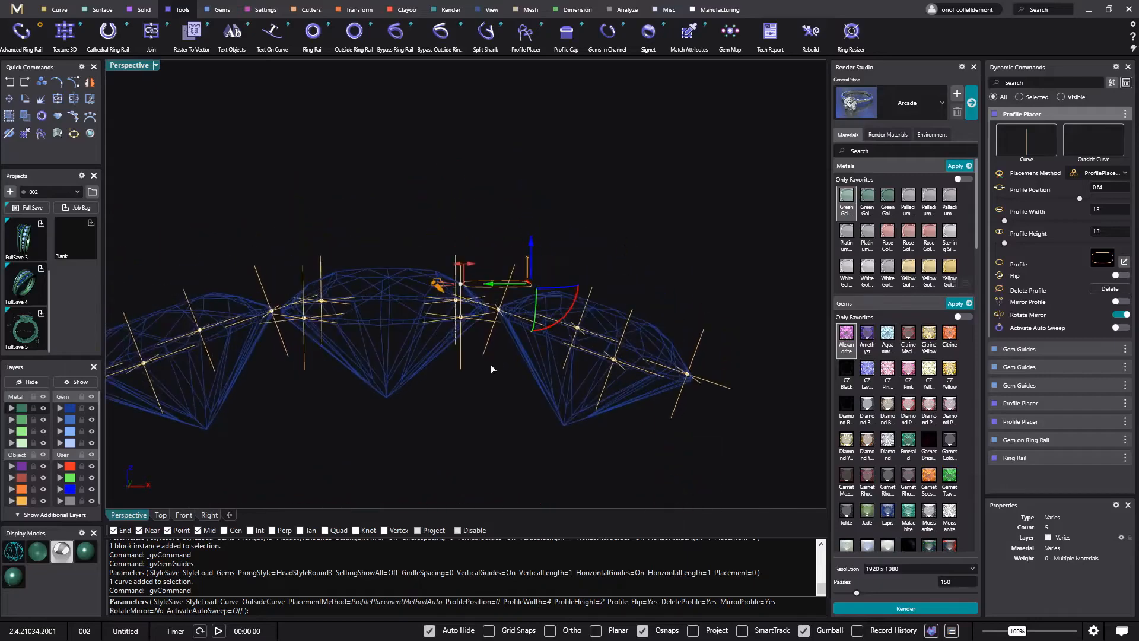
{"action": "left_click_drag", "start_coordinate": [570, 315], "coordinate": [570, 327]}
{"action": "right_click_drag", "start_coordinate": [570, 327], "coordinate": [511, 452]}
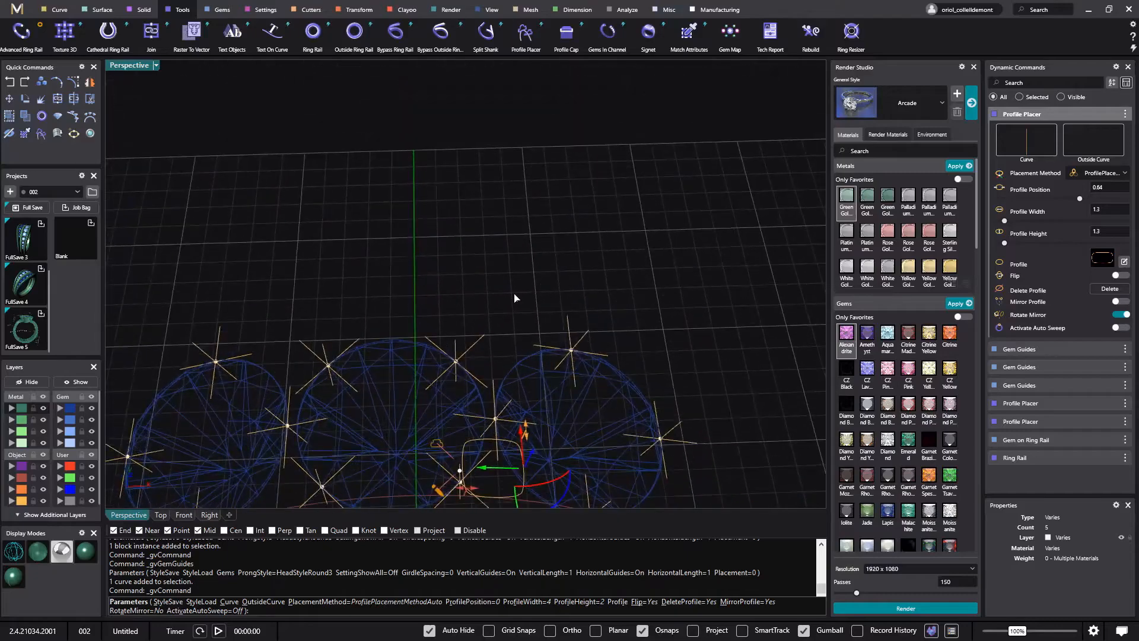
{"action": "right_click_drag", "start_coordinate": [514, 294], "coordinate": [289, 276]}
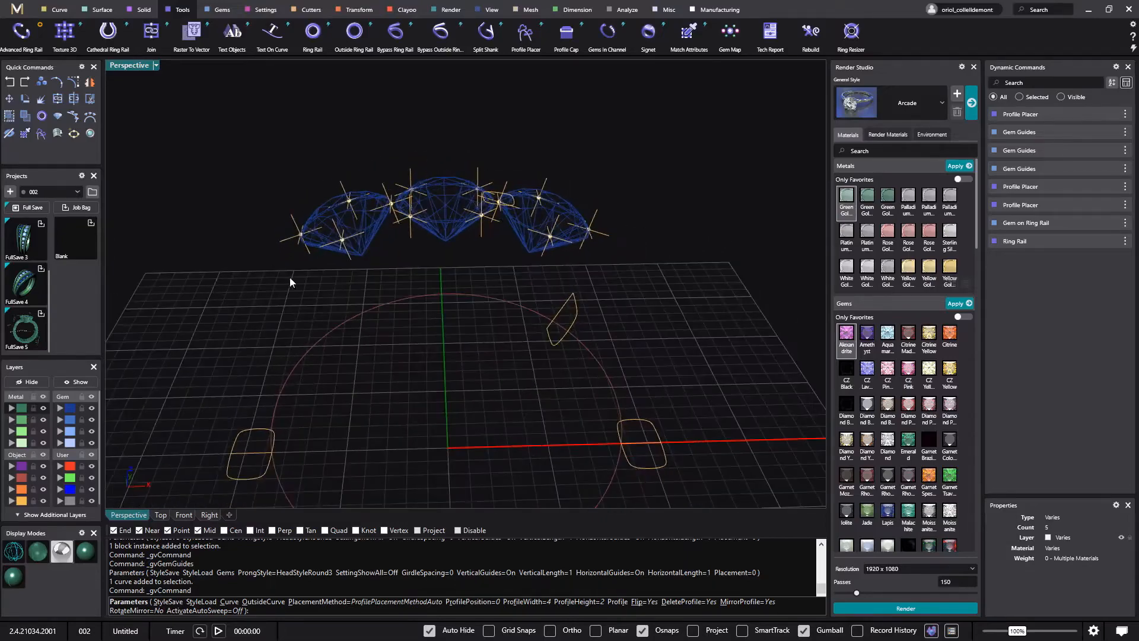
Create a Profile Sweep from the upper shank profile to the profile between the centre and side gems
{"action": "left_click", "coordinate": [100, 9]}
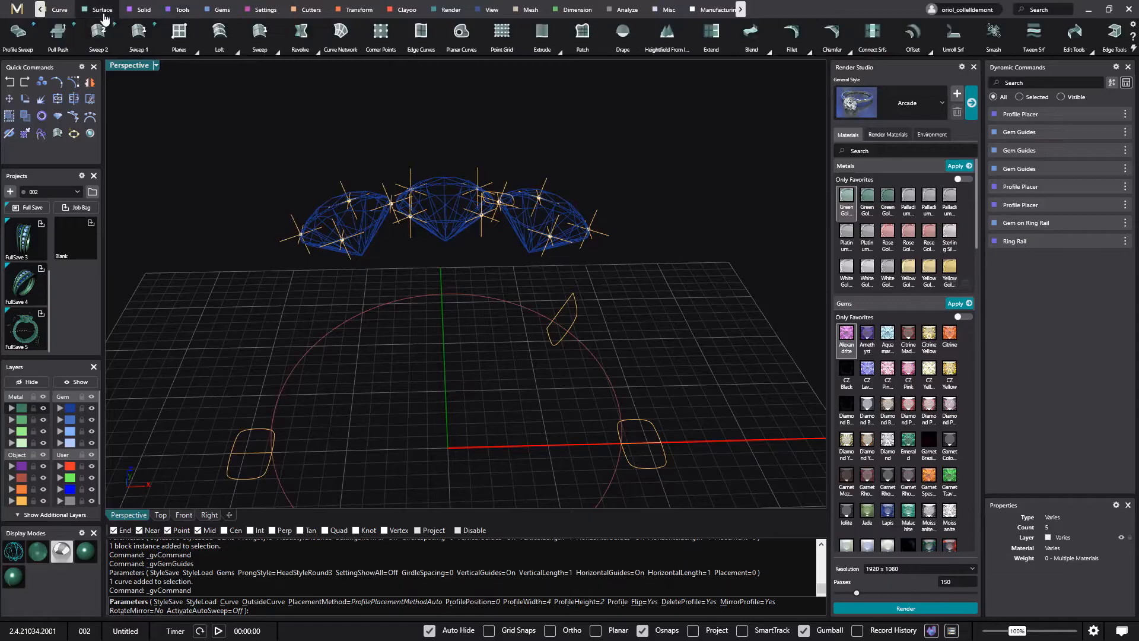
{"action": "left_click", "coordinate": [18, 50]}
{"action": "right_click_drag", "start_coordinate": [470, 455], "coordinate": [499, 419]}
{"action": "left_click", "coordinate": [583, 320]}
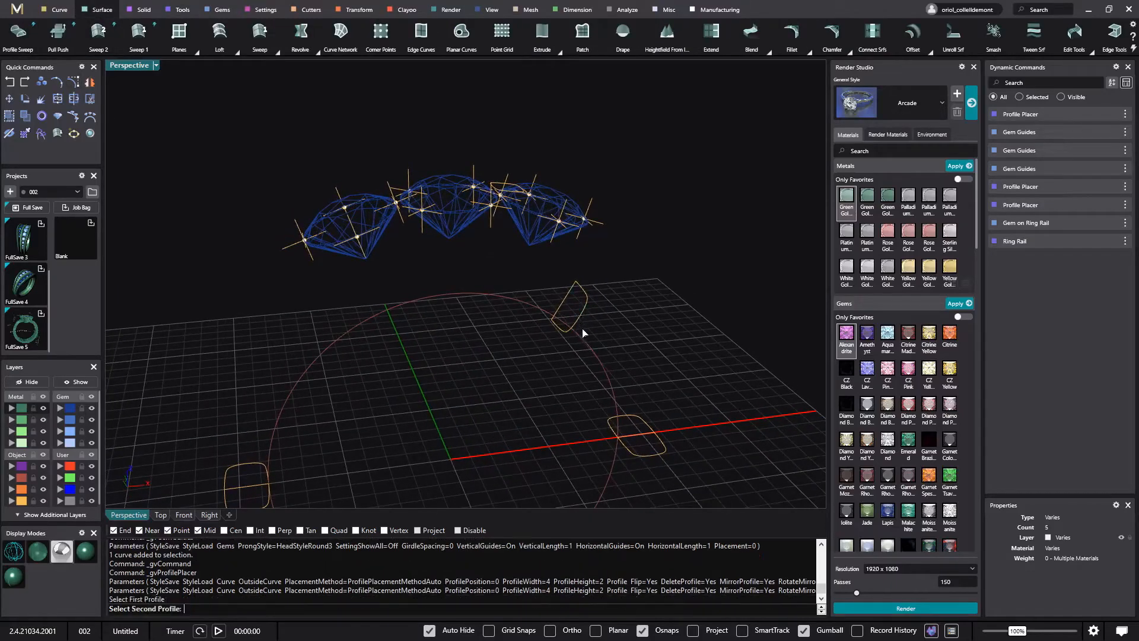
{"action": "right_click_drag", "start_coordinate": [528, 236], "coordinate": [515, 290]}
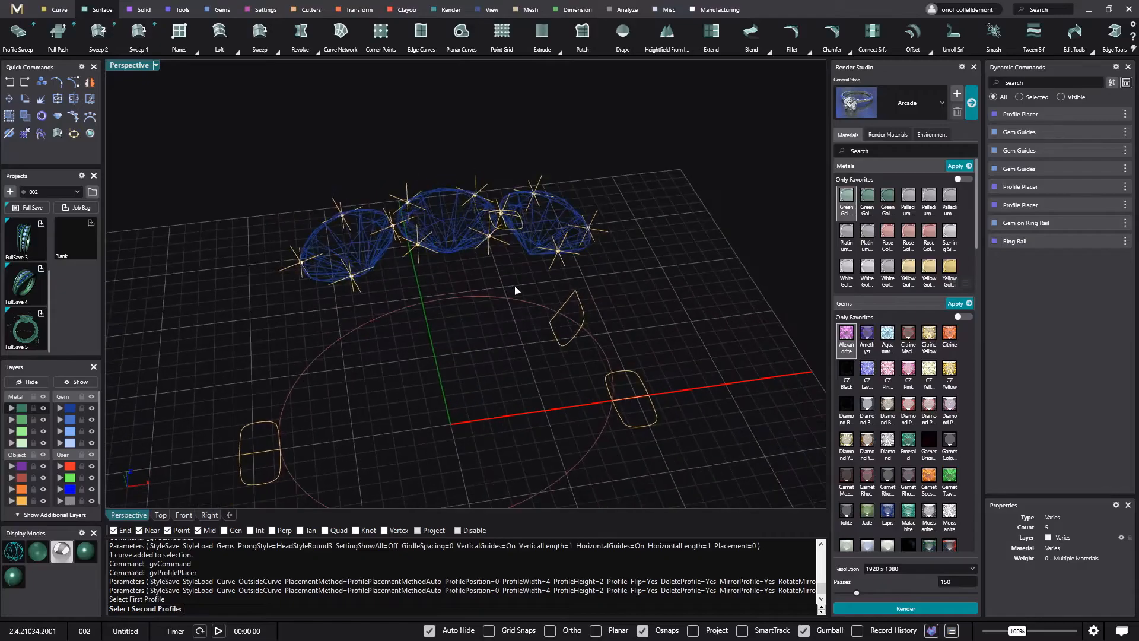
{"action": "left_click", "coordinate": [512, 232]}
{"action": "right_click_drag", "start_coordinate": [512, 232], "coordinate": [544, 290]}
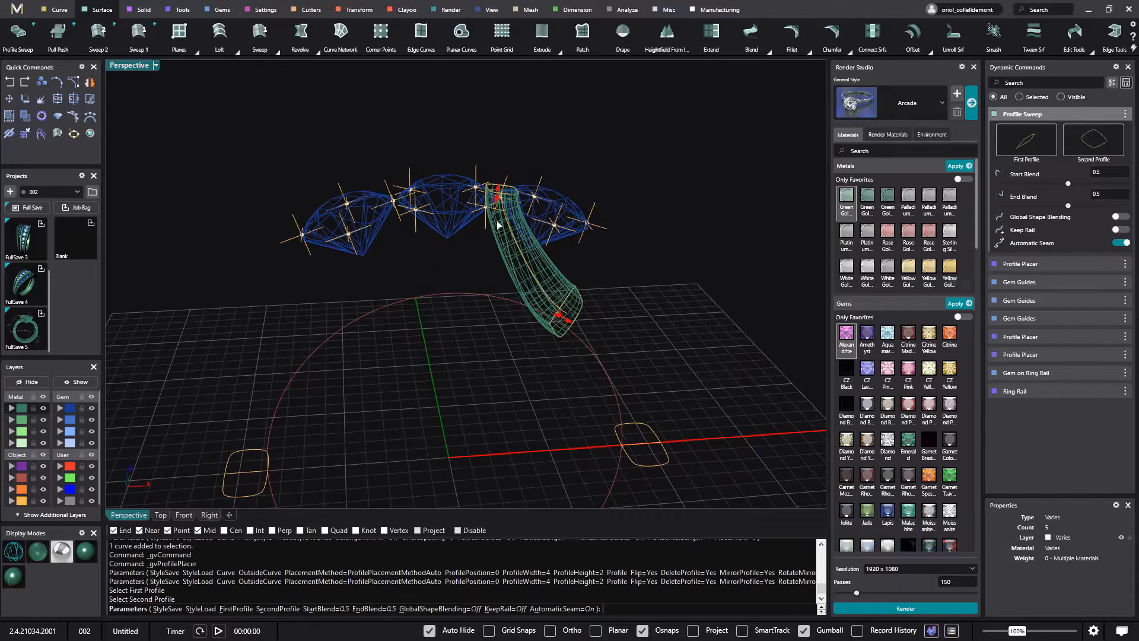
Set the profile sweep's end blend to 0.6 and finish the sweep
{"action": "scroll", "coordinate": [498, 224], "scroll_direction": "up", "scroll_amount": 3}
{"action": "left_click_drag", "start_coordinate": [499, 205], "coordinate": [506, 199]}
{"action": "right_click", "coordinate": [476, 364]}
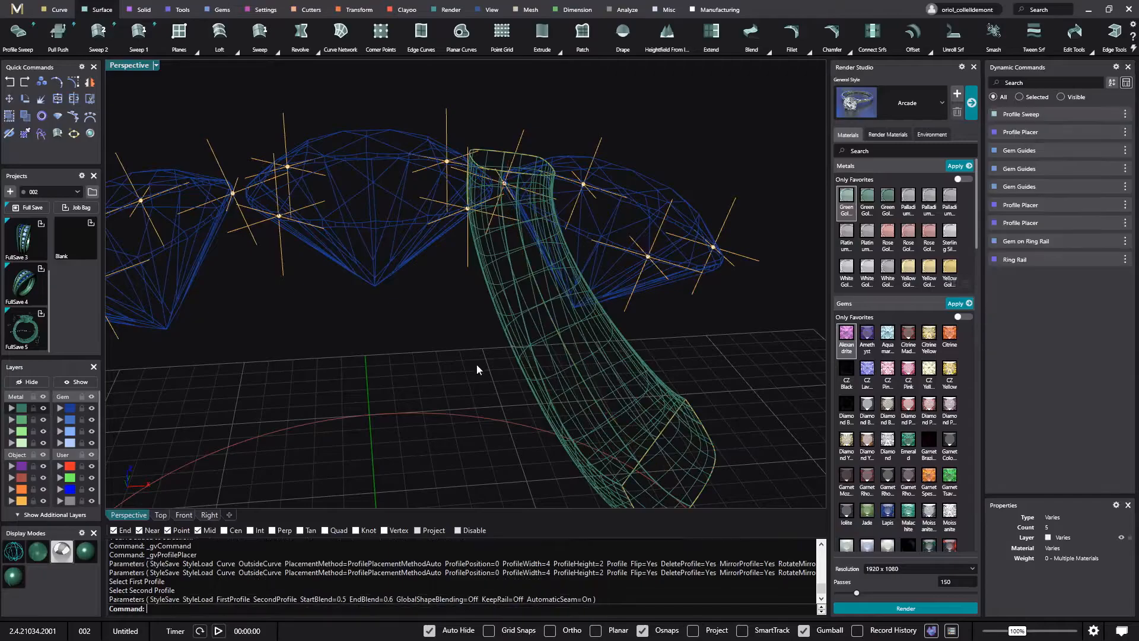
Create a Sweep 1 along the ring rail using the upper shank profile and the profile on the ring's side
{"action": "right_click_drag", "start_coordinate": [476, 364], "coordinate": [453, 279]}
{"action": "scroll", "coordinate": [487, 309], "scroll_direction": "down", "scroll_amount": 5}
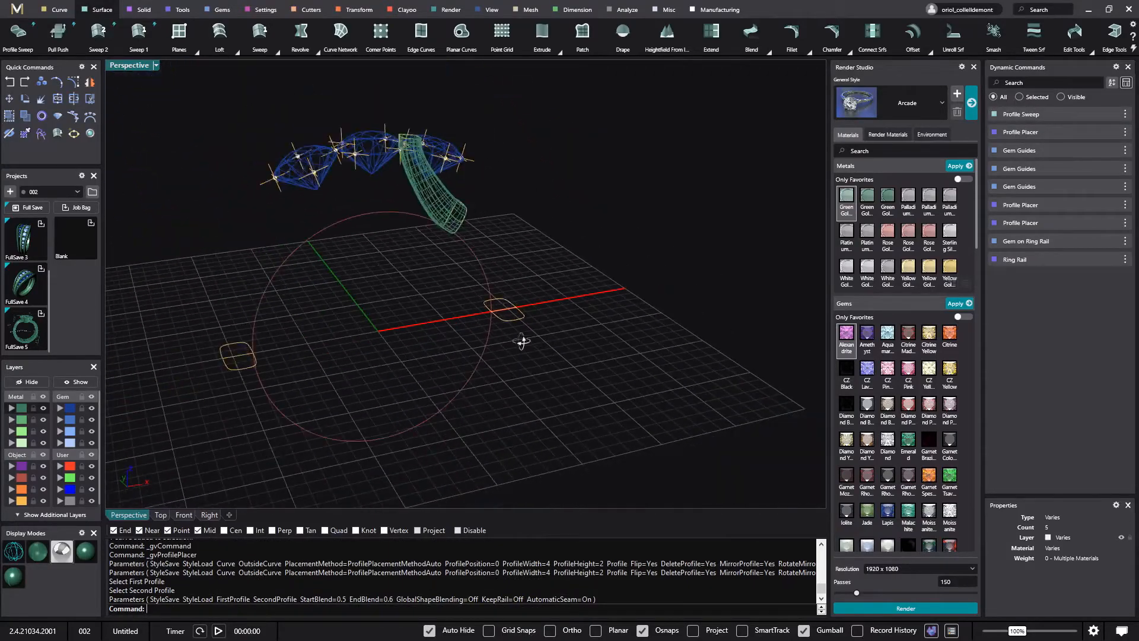
{"action": "right_click_drag", "start_coordinate": [425, 325], "coordinate": [454, 335]}
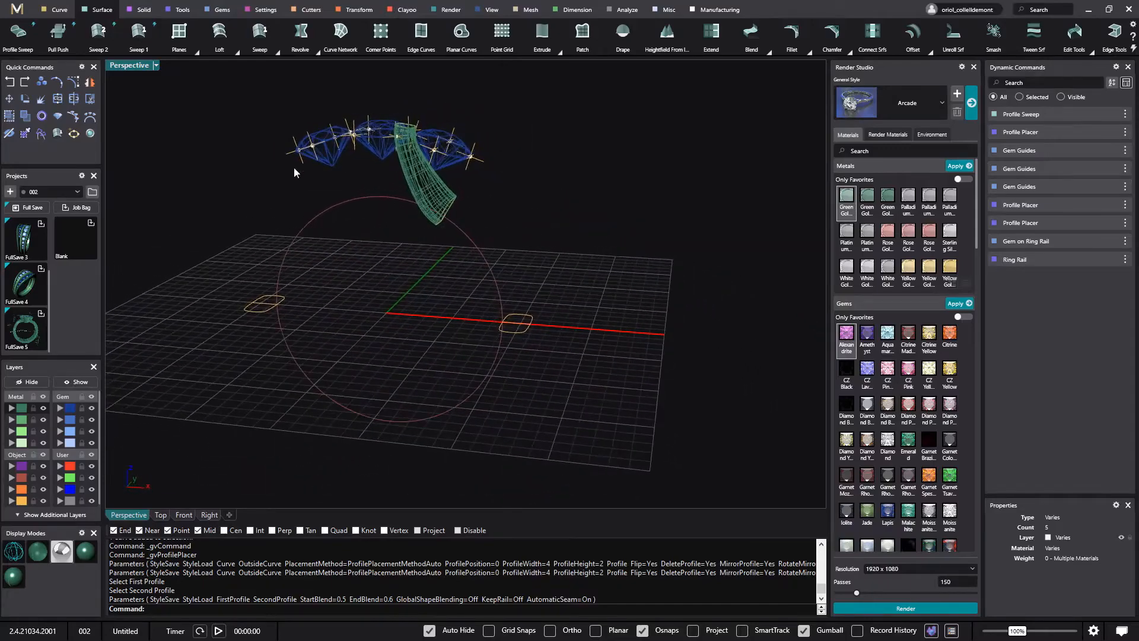
{"action": "left_click", "coordinate": [140, 53]}
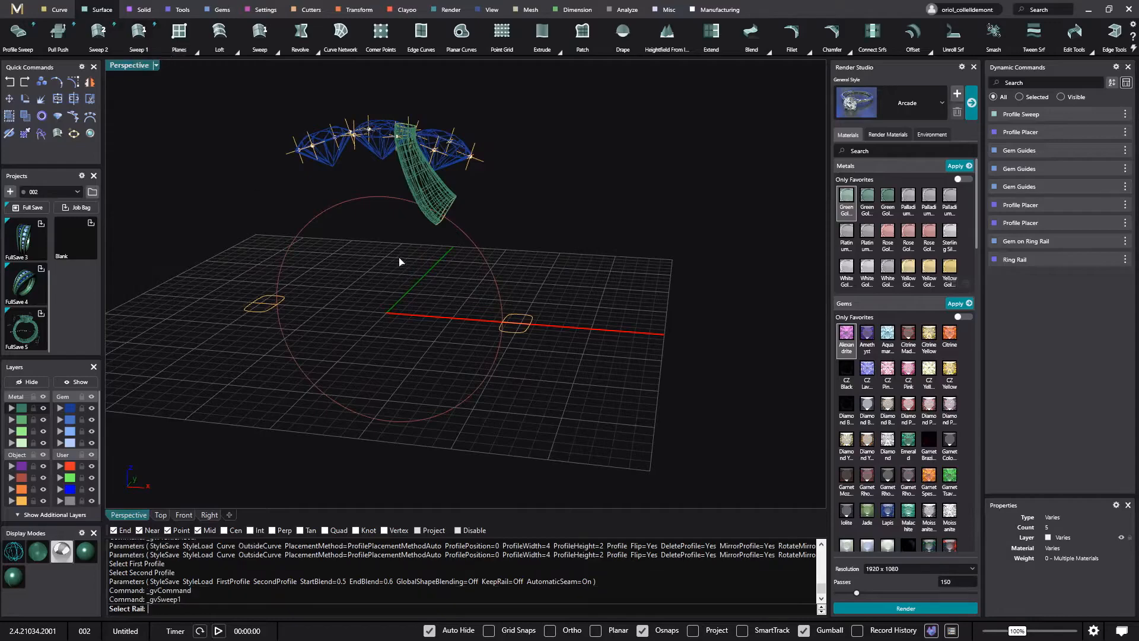
{"action": "left_click", "coordinate": [485, 259]}
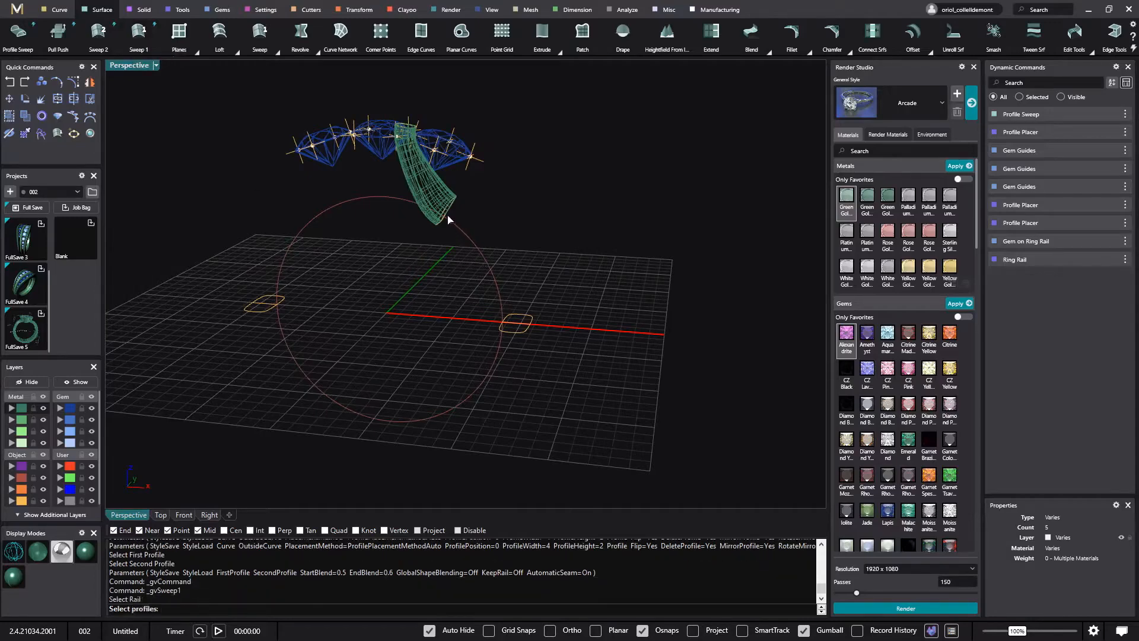
{"action": "left_click", "coordinate": [520, 326]}
{"action": "key", "text": "Return"}
{"action": "right_click_drag", "start_coordinate": [575, 358], "coordinate": [626, 361]}
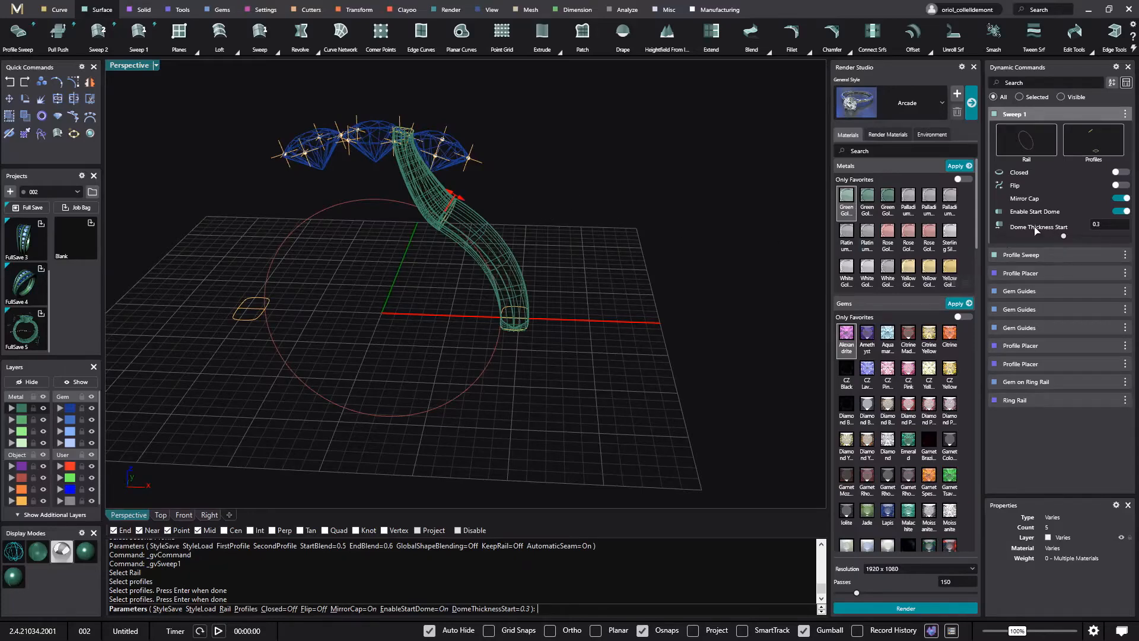
Set the shank sweep's start dome thickness to 0 and finish the sweep
{"action": "mouse_move", "coordinate": [682, 249]}
{"action": "right_mouse_down"}
{"action": "mouse_move", "coordinate": [616, 240]}
{"action": "mouse_move", "coordinate": [703, 245]}
{"action": "right_mouse_up"}
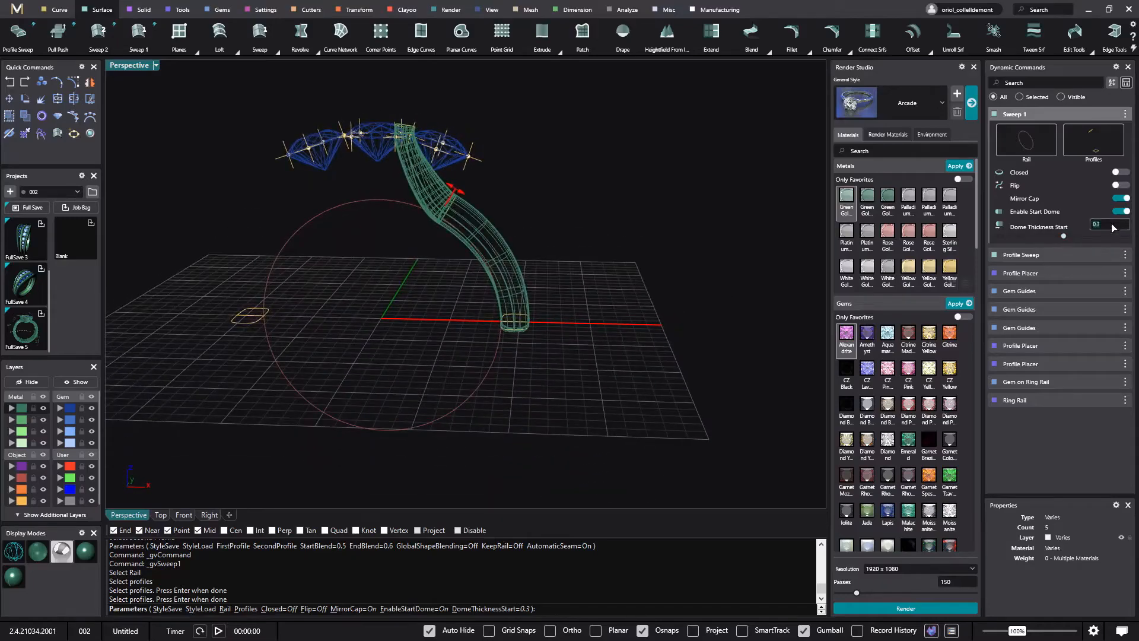
{"action": "type", "text": "0"}
{"action": "right_click_drag", "start_coordinate": [635, 194], "coordinate": [605, 221]}
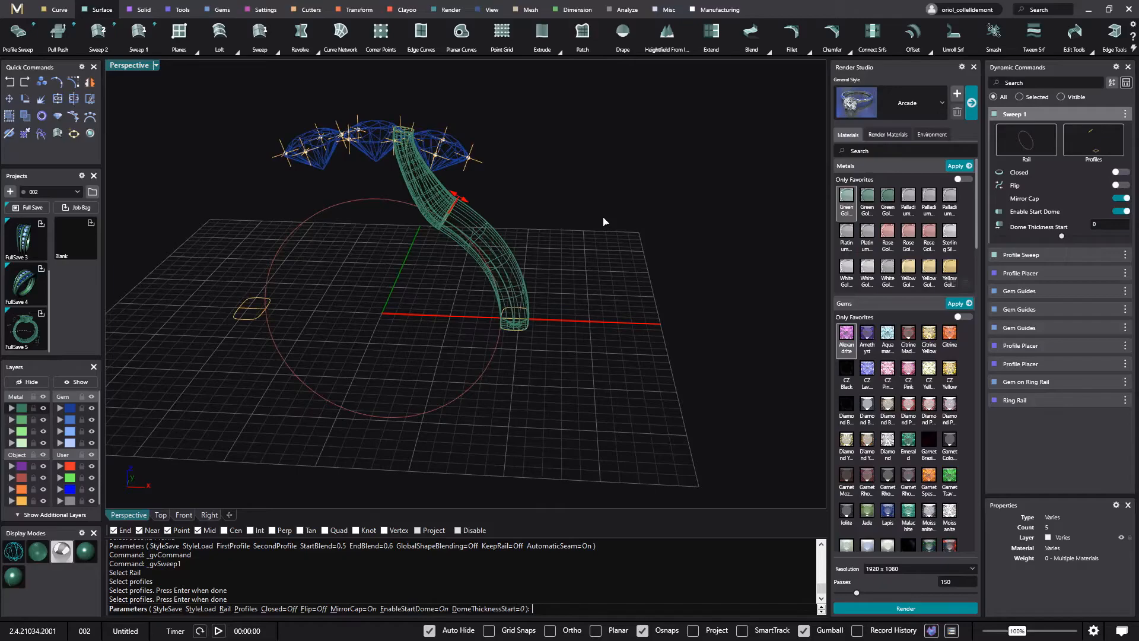
{"action": "key", "text": "Return"}
Reduce the height of the upper shank profile, where the two sweeps meet, to 1.7 mm
{"action": "right_click_drag", "start_coordinate": [603, 216], "coordinate": [443, 209]}
{"action": "scroll", "coordinate": [443, 209], "scroll_direction": "up", "scroll_amount": 5}
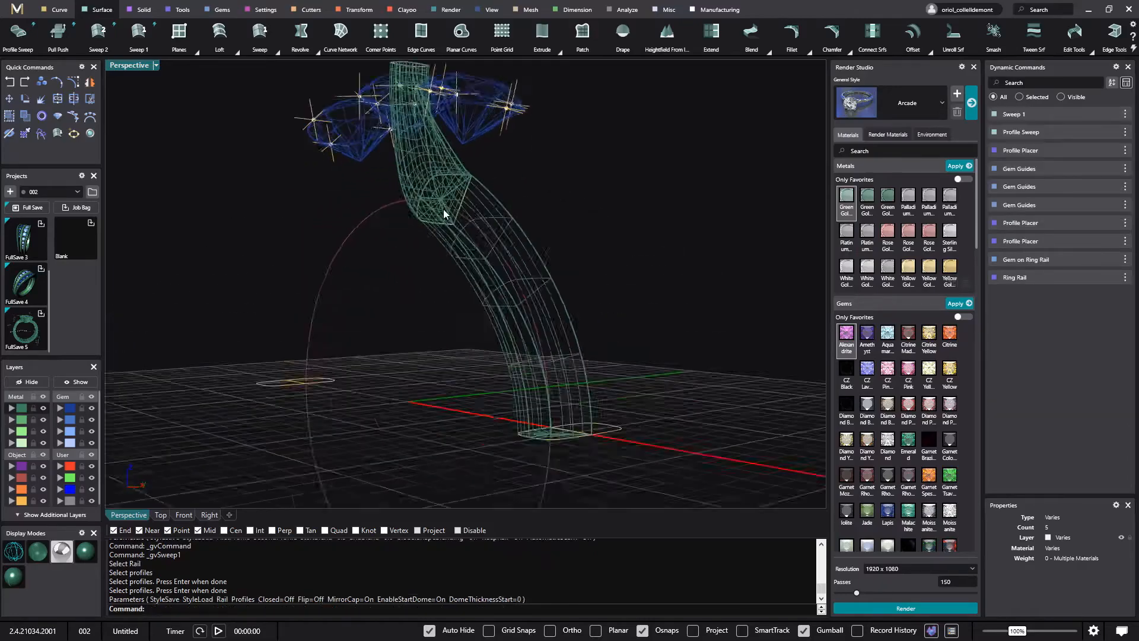
{"action": "scroll", "coordinate": [542, 194], "scroll_direction": "down", "scroll_amount": 6}
{"action": "right_click_drag", "start_coordinate": [552, 206], "coordinate": [574, 259]}
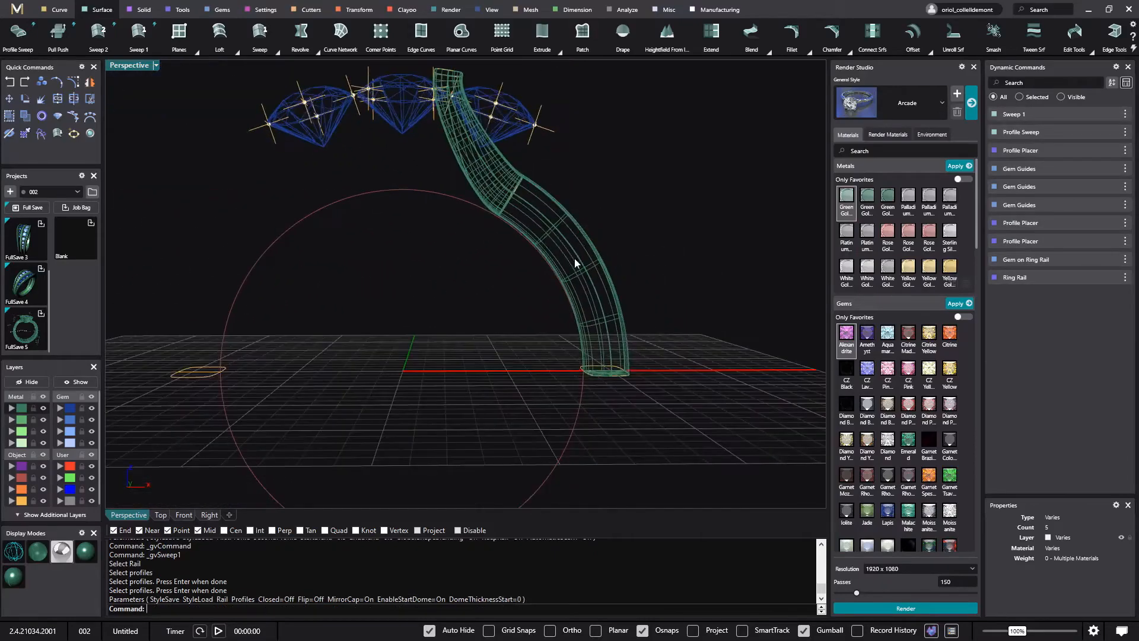
{"action": "mouse_move", "coordinate": [1057, 228]}
{"action": "left_click", "coordinate": [519, 191]}
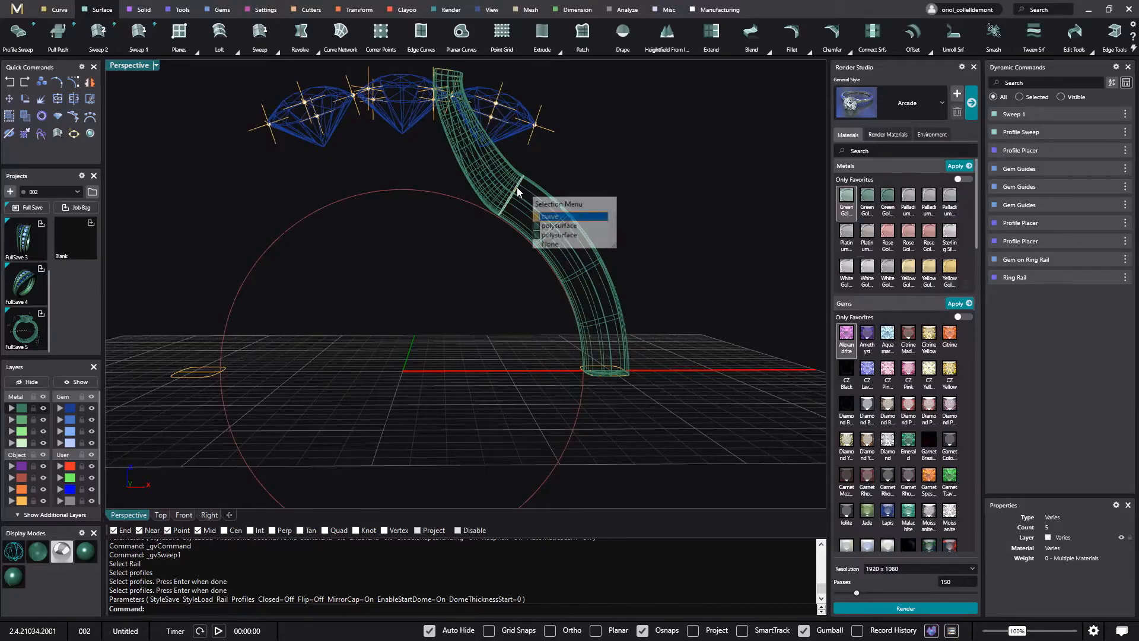
{"action": "left_click", "coordinate": [542, 216]}
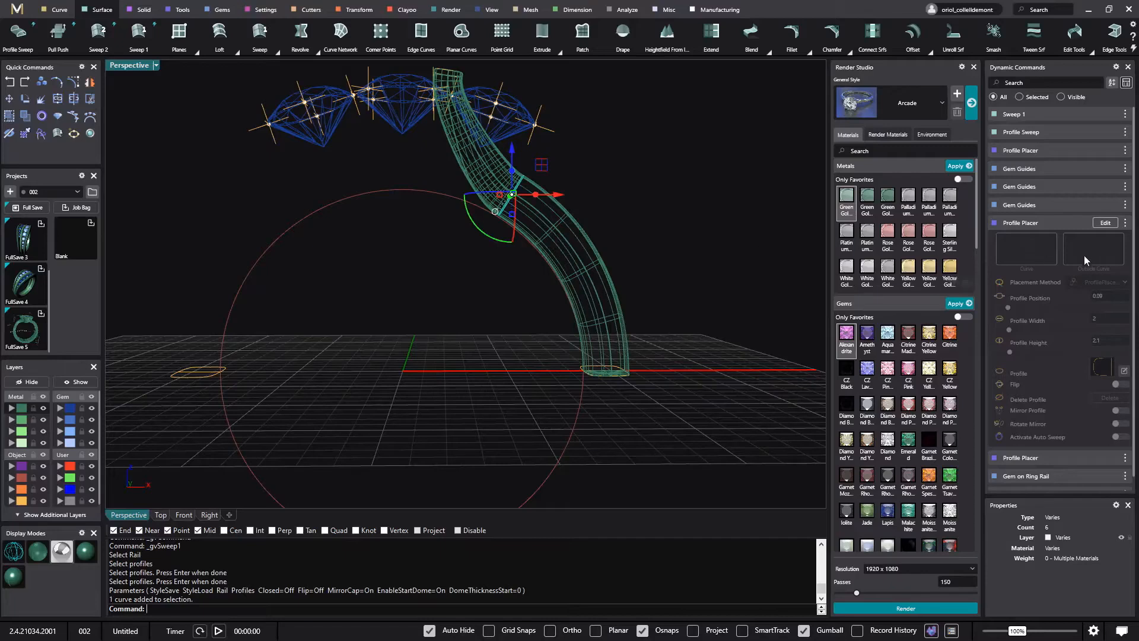
{"action": "scroll", "coordinate": [1093, 377], "scroll_direction": "down", "scroll_amount": 1}
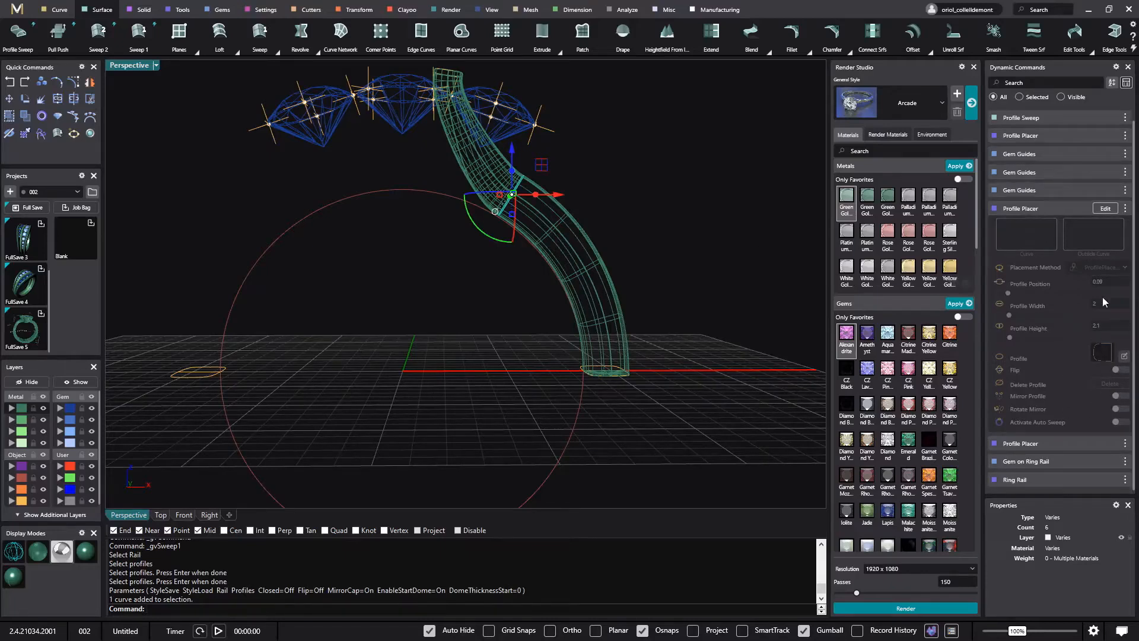
{"action": "left_click", "coordinate": [1106, 209]}
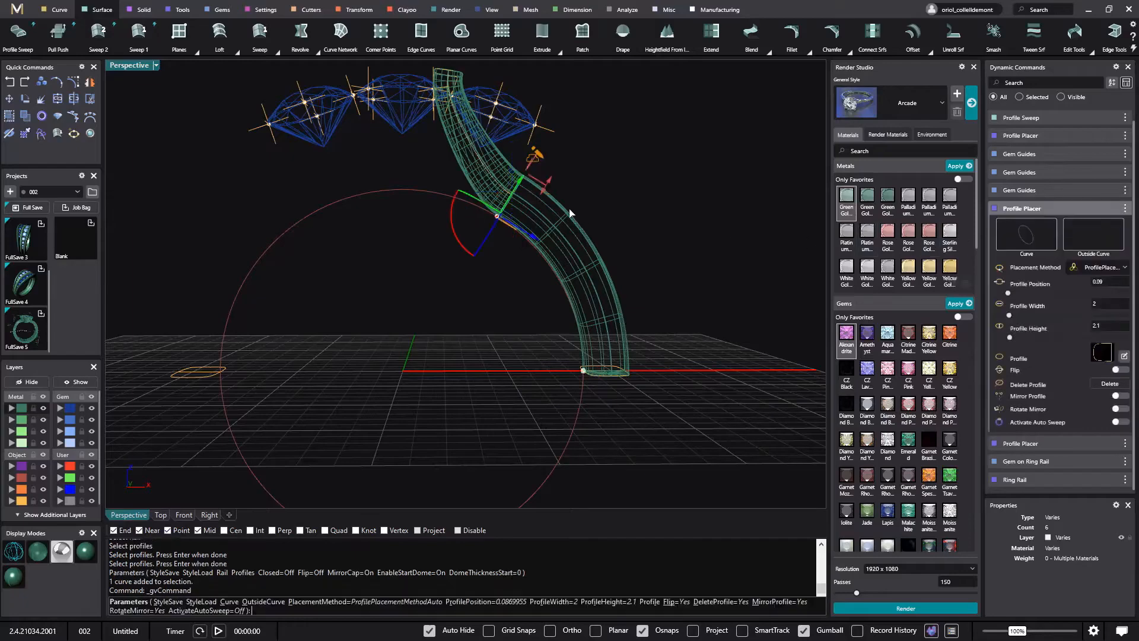
{"action": "left_click_drag", "start_coordinate": [547, 189], "coordinate": [541, 196]}
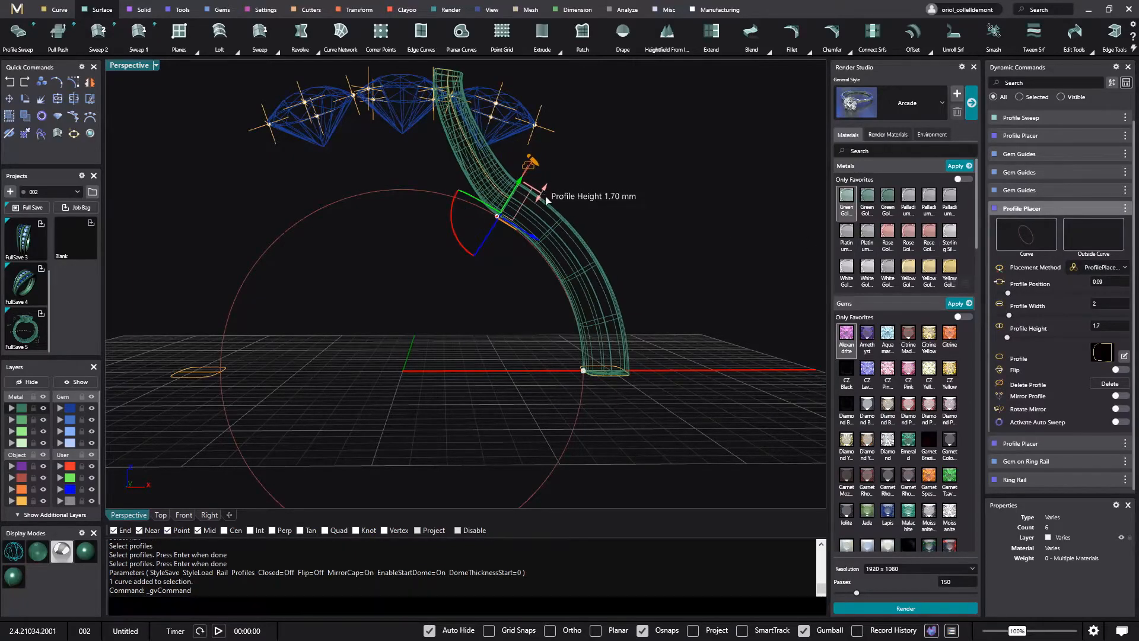
{"action": "right_click", "coordinate": [665, 240]}
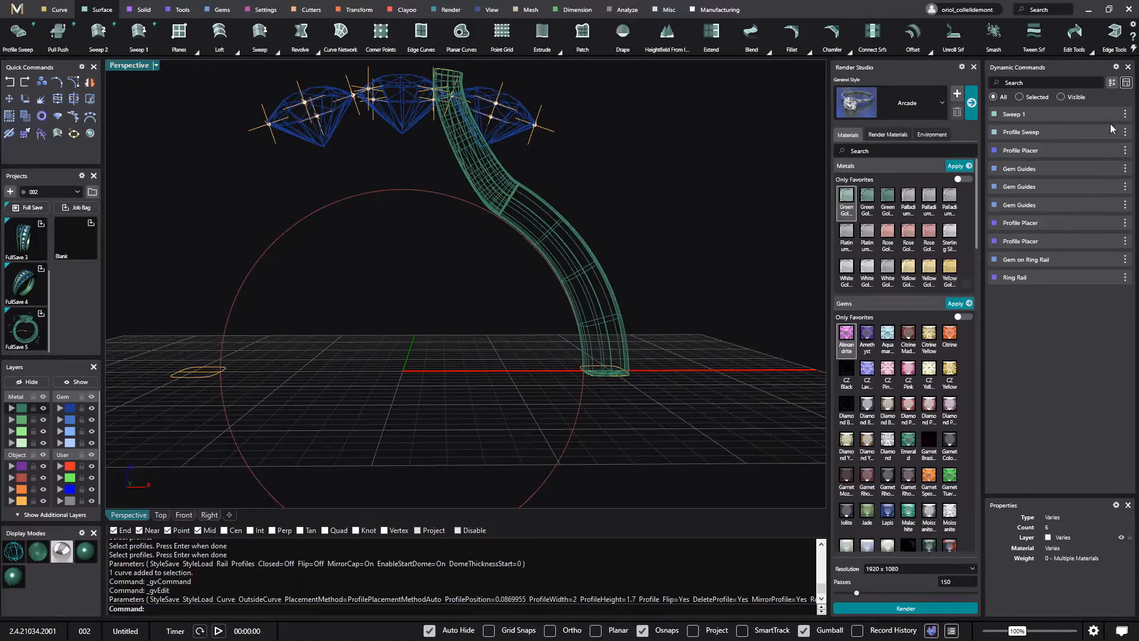
Increase the profile sweep's start blend to 1.4 for a smoother transition out of the shank
{"action": "left_click", "coordinate": [1068, 132]}
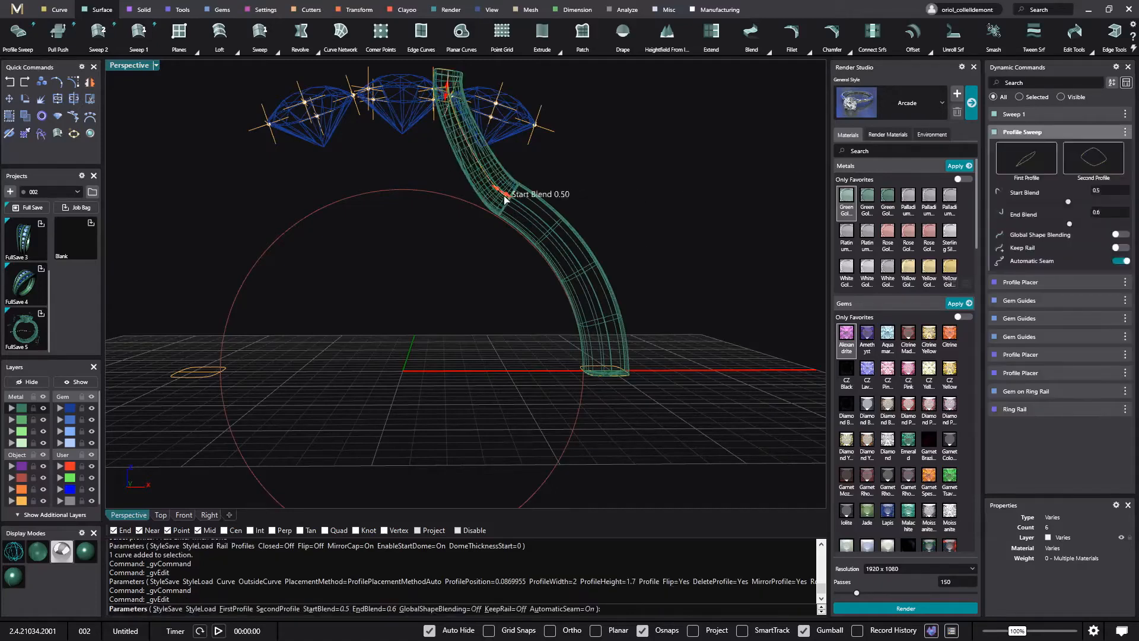
{"action": "left_click_drag", "start_coordinate": [503, 197], "coordinate": [500, 194]}
{"action": "left_click_drag", "start_coordinate": [497, 193], "coordinate": [487, 184]}
{"action": "right_click_drag", "start_coordinate": [653, 191], "coordinate": [648, 427]}
{"action": "right_click", "coordinate": [645, 307]}
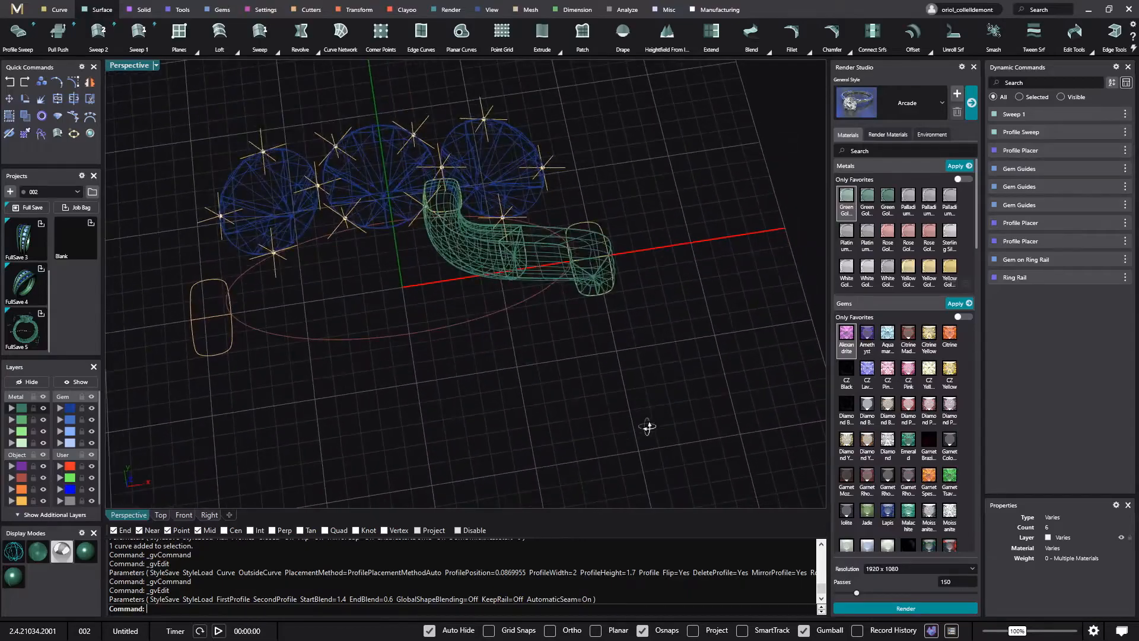
Duplicate in place the profile curve at the gem end of the profile sweep
{"action": "left_click", "coordinate": [454, 208]}
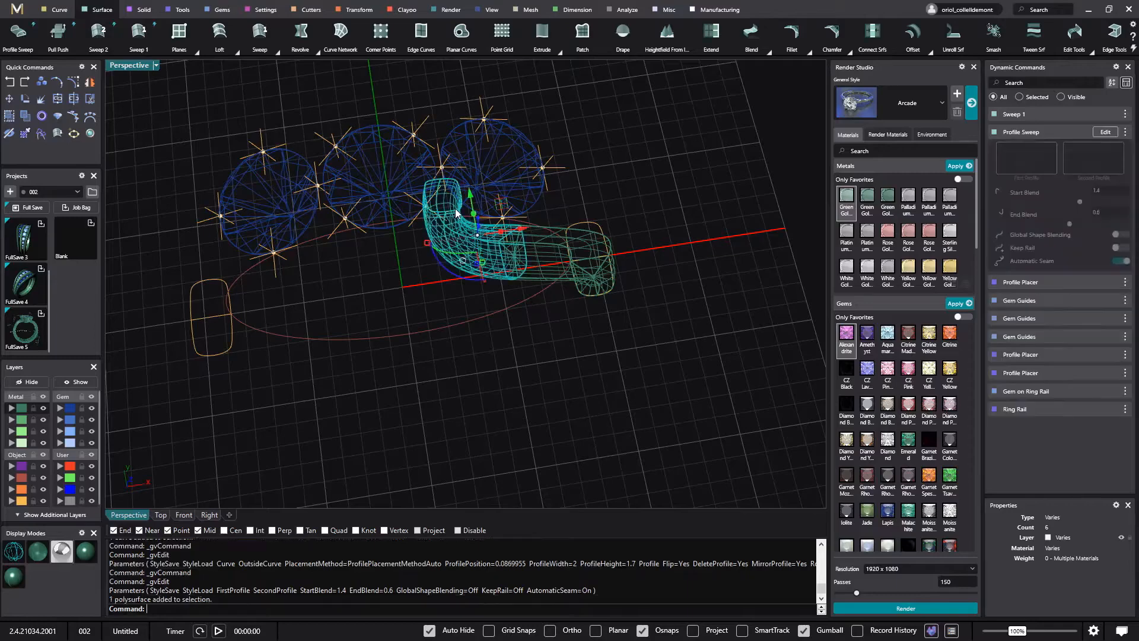
{"action": "left_click", "coordinate": [407, 297]}
{"action": "scroll", "coordinate": [410, 291], "scroll_direction": "up", "scroll_amount": 3}
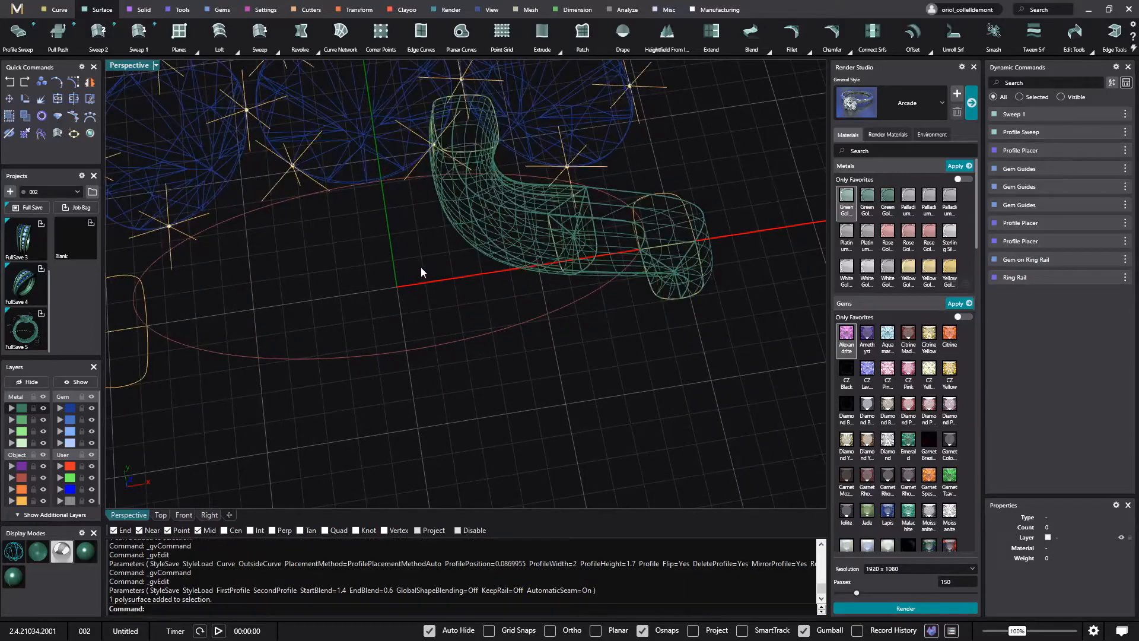
{"action": "left_click", "coordinate": [472, 150]}
{"action": "left_click", "coordinate": [504, 181]}
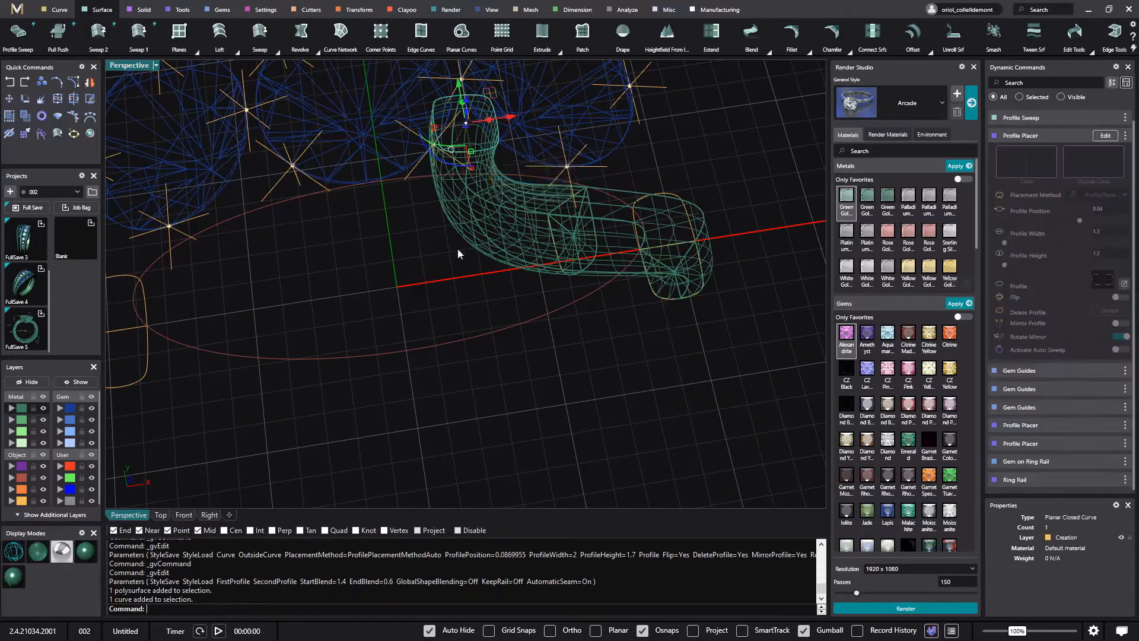
{"action": "scroll", "coordinate": [422, 247], "scroll_direction": "down", "scroll_amount": 5}
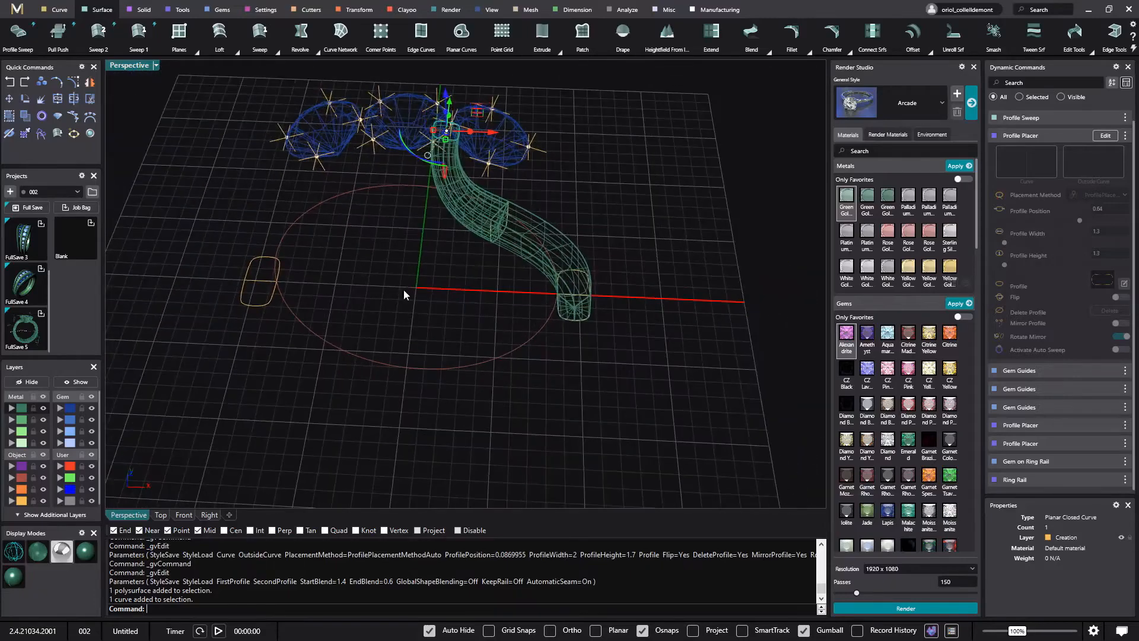
{"action": "key", "text": "ctrl+c"}
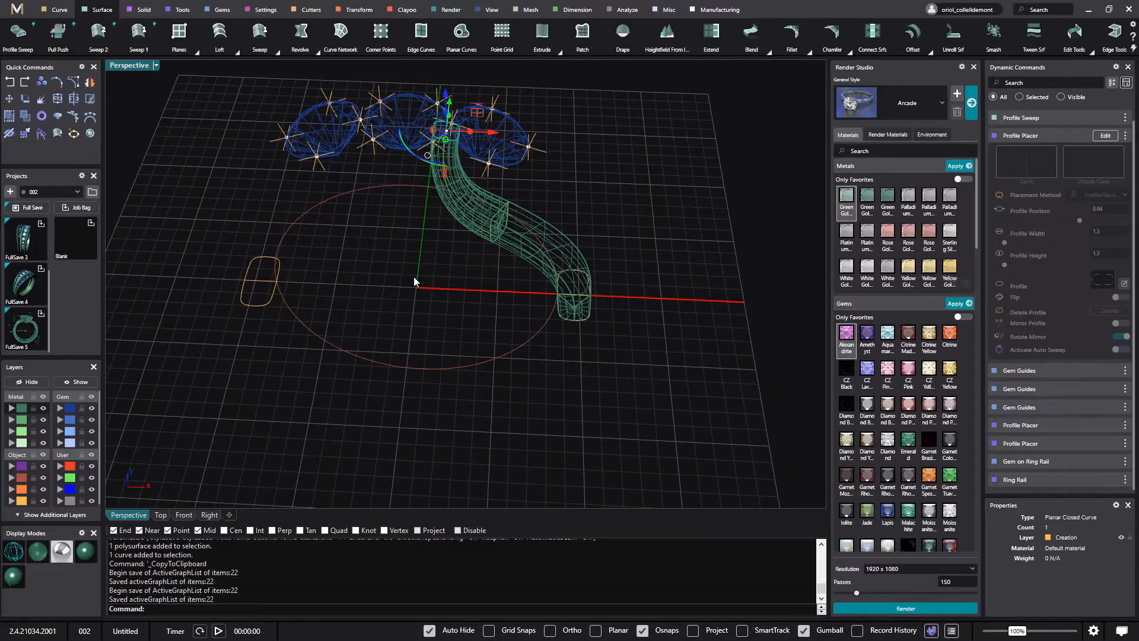
{"action": "key", "text": "ctrl+v"}
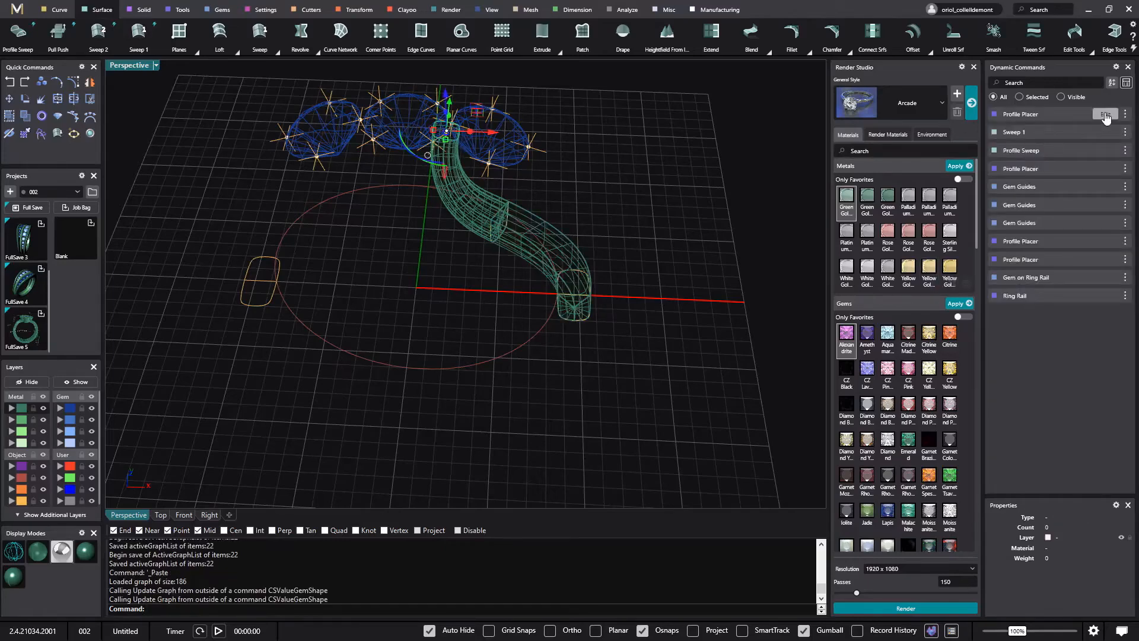
Attach the duplicated profile to the center gem's front guide curve on the side facing the left gem
{"action": "left_click", "coordinate": [1105, 115]}
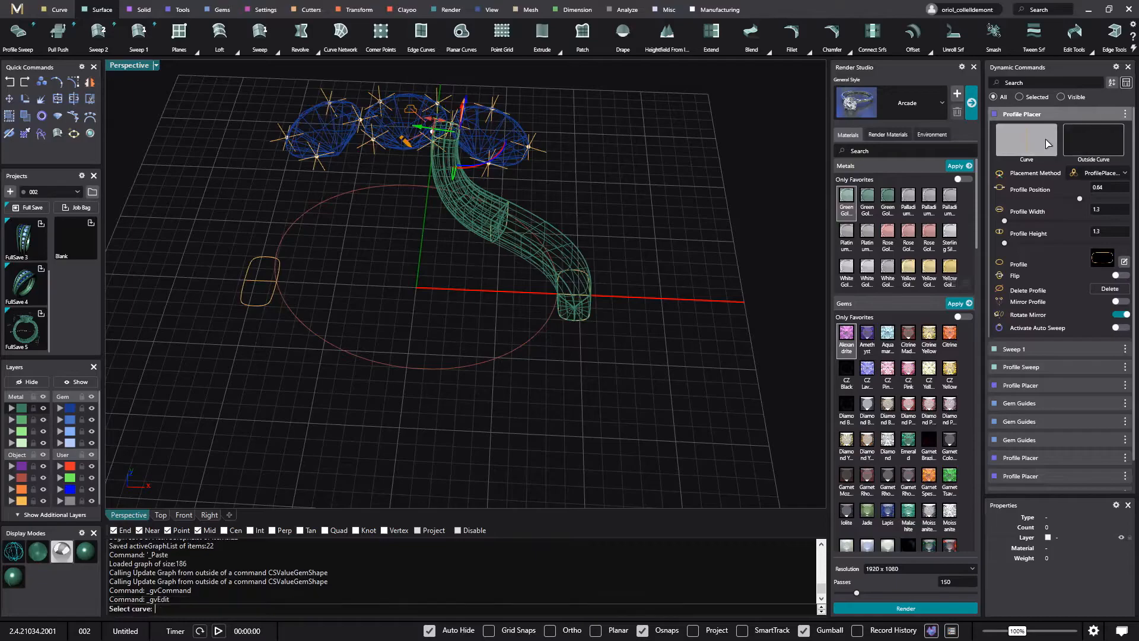
{"action": "scroll", "coordinate": [391, 173], "scroll_direction": "up", "scroll_amount": 5}
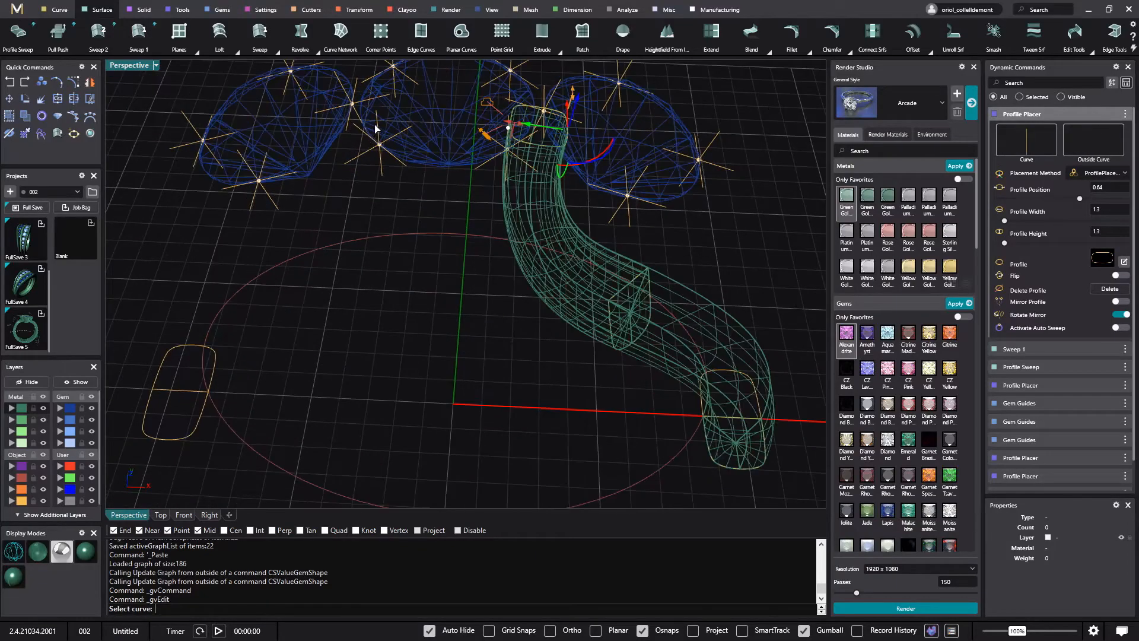
{"action": "right_click_drag", "start_coordinate": [380, 125], "coordinate": [494, 213]}
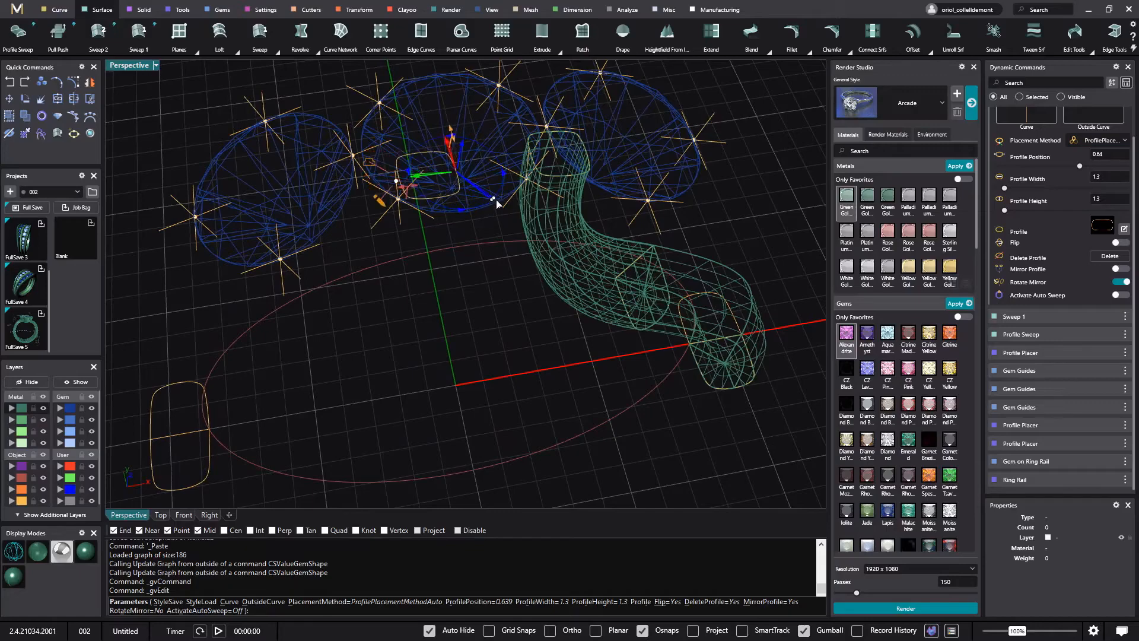
{"action": "scroll", "coordinate": [475, 193], "scroll_direction": "up", "scroll_amount": 3}
{"action": "right_click_drag", "start_coordinate": [475, 193], "coordinate": [491, 377]}
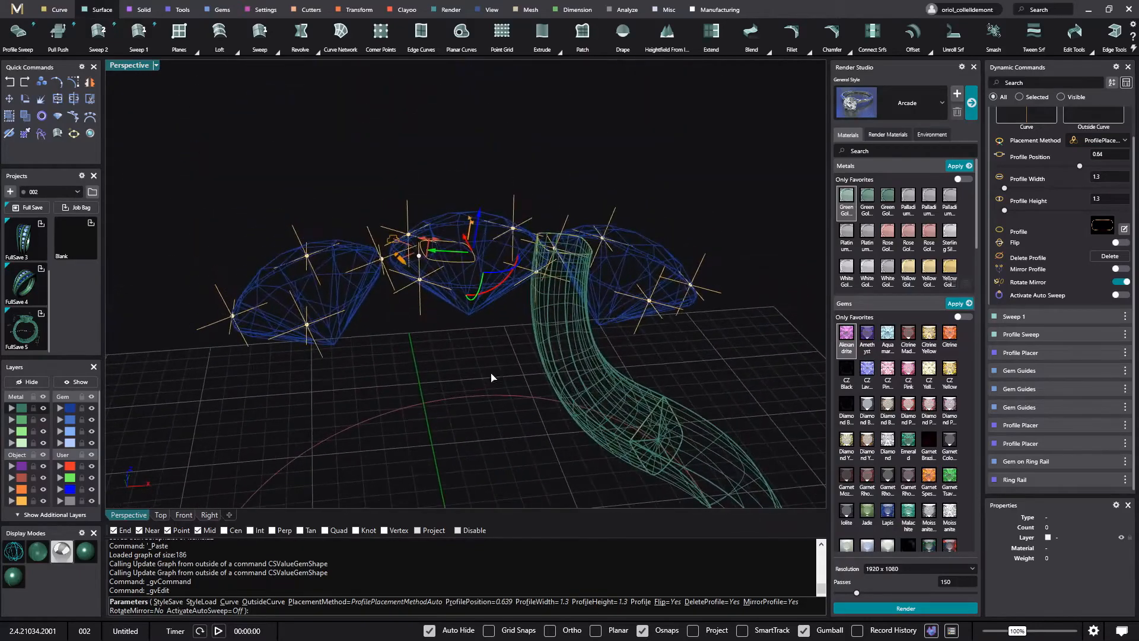
{"action": "left_click_drag", "start_coordinate": [441, 254], "coordinate": [386, 282]}
{"action": "mouse_move", "coordinate": [386, 283]}
{"action": "right_mouse_down"}
{"action": "mouse_move", "coordinate": [433, 254]}
{"action": "mouse_move", "coordinate": [420, 229]}
{"action": "mouse_move", "coordinate": [385, 276]}
{"action": "right_mouse_up"}
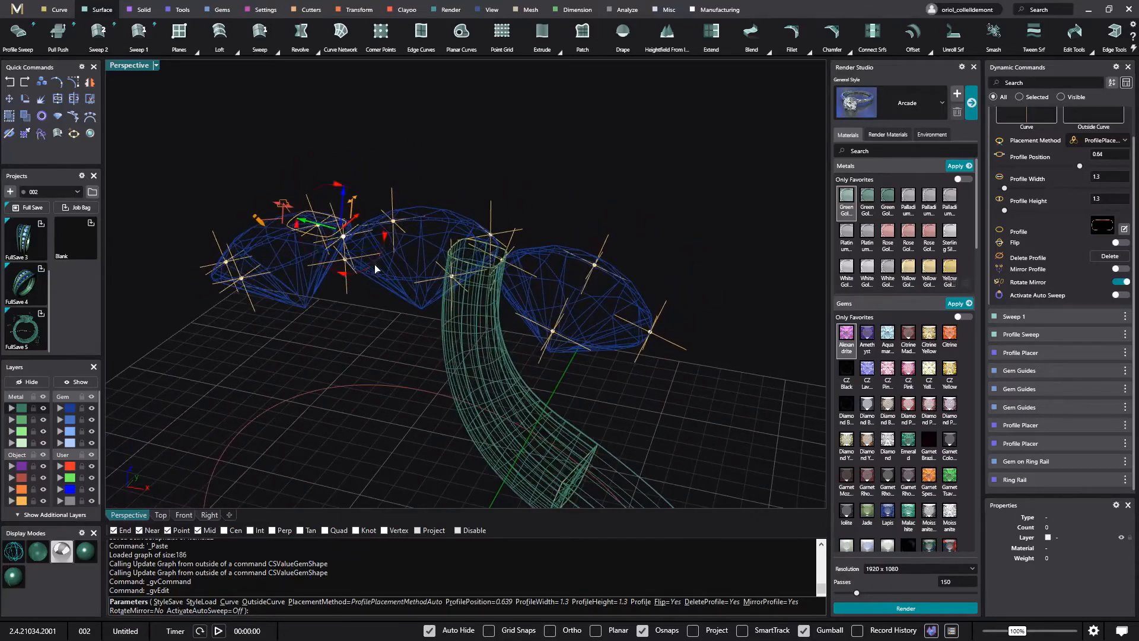
Set that profile's position along the guide to 1 and adjust its height so it sits just above the gems
{"action": "left_click_drag", "start_coordinate": [375, 272], "coordinate": [380, 269]}
{"action": "right_click_drag", "start_coordinate": [380, 268], "coordinate": [393, 214]}
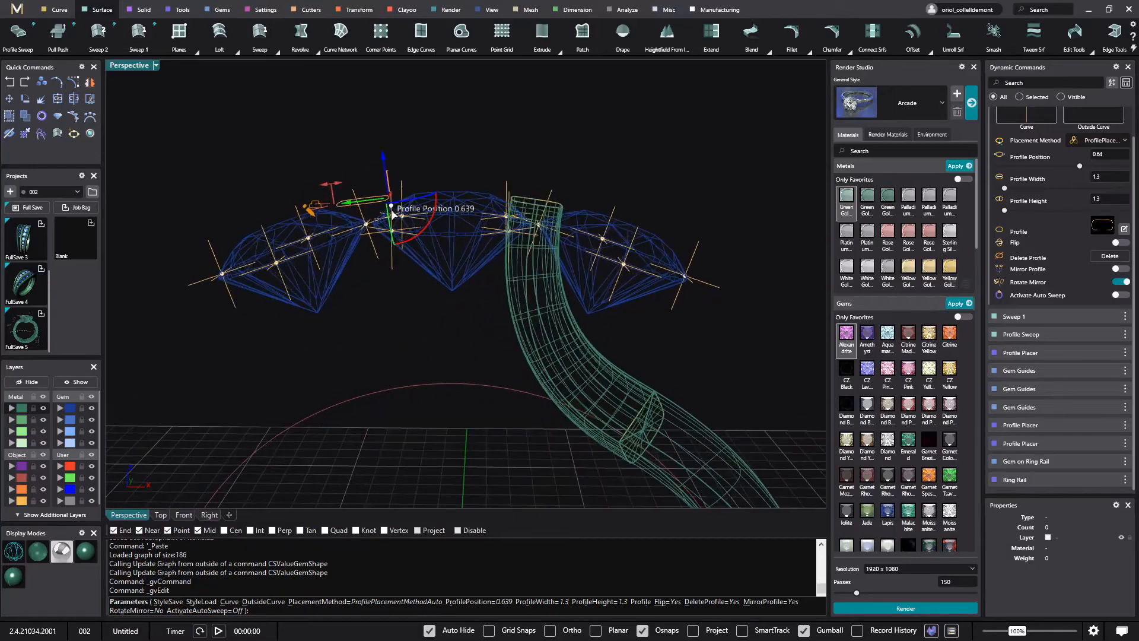
{"action": "left_click_drag", "start_coordinate": [393, 209], "coordinate": [382, 205]}
{"action": "right_click_drag", "start_coordinate": [382, 204], "coordinate": [432, 269]}
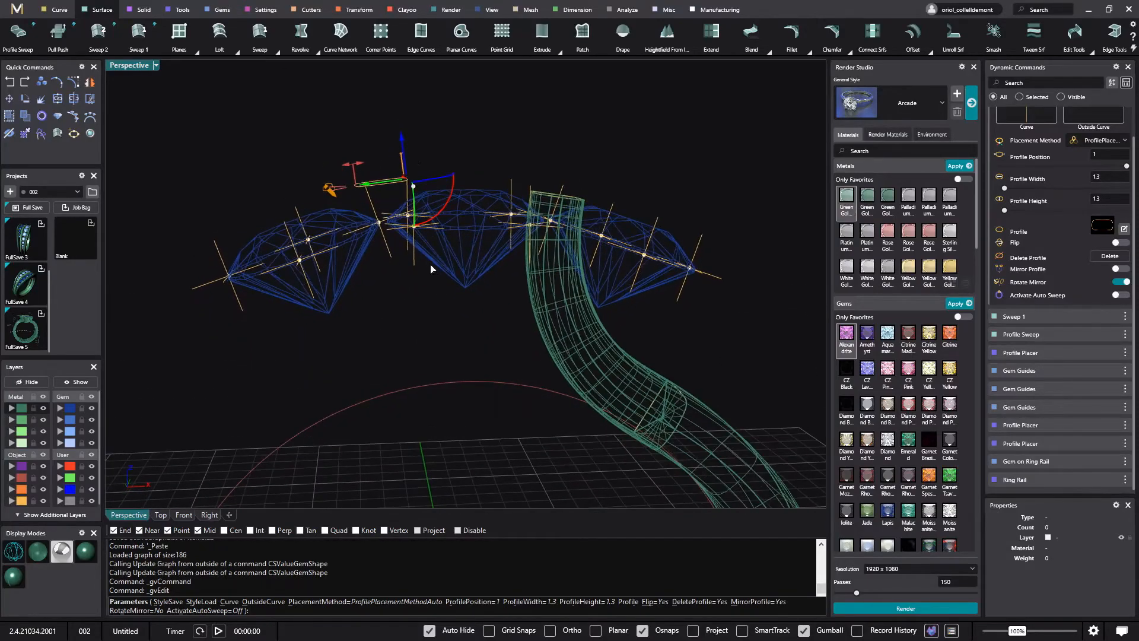
{"action": "left_click_drag", "start_coordinate": [407, 145], "coordinate": [430, 256]}
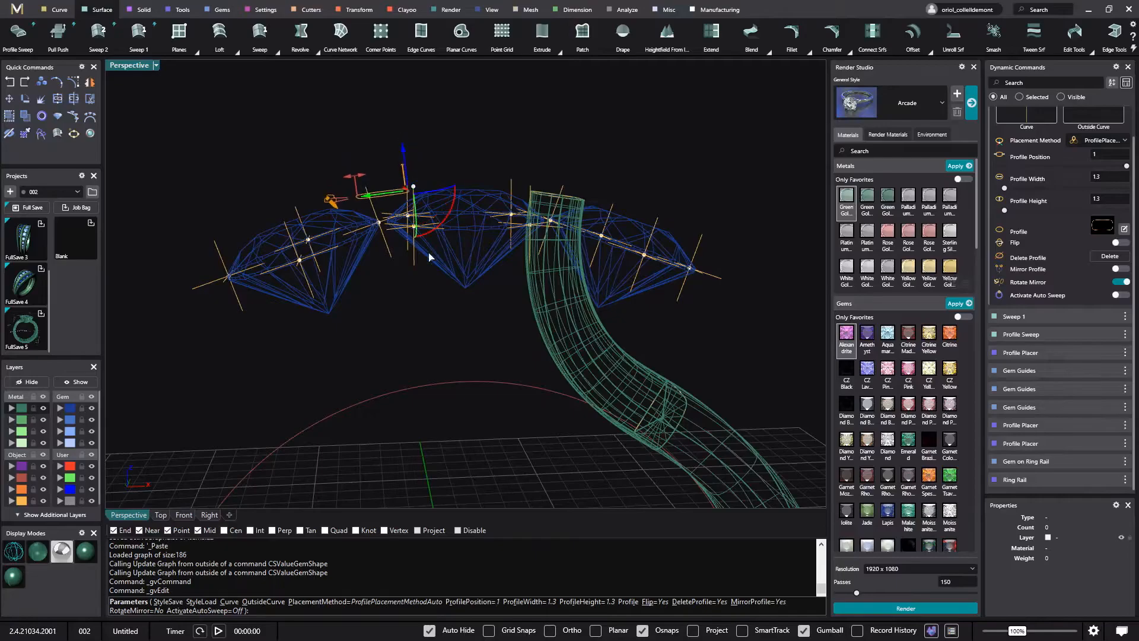
{"action": "right_click", "coordinate": [438, 302]}
{"action": "mouse_move", "coordinate": [438, 301]}
{"action": "right_mouse_down"}
{"action": "mouse_move", "coordinate": [437, 357]}
{"action": "mouse_move", "coordinate": [461, 407]}
{"action": "mouse_move", "coordinate": [482, 407]}
{"action": "mouse_move", "coordinate": [425, 315]}
{"action": "mouse_move", "coordinate": [422, 279]}
{"action": "mouse_move", "coordinate": [442, 293]}
{"action": "right_mouse_up"}
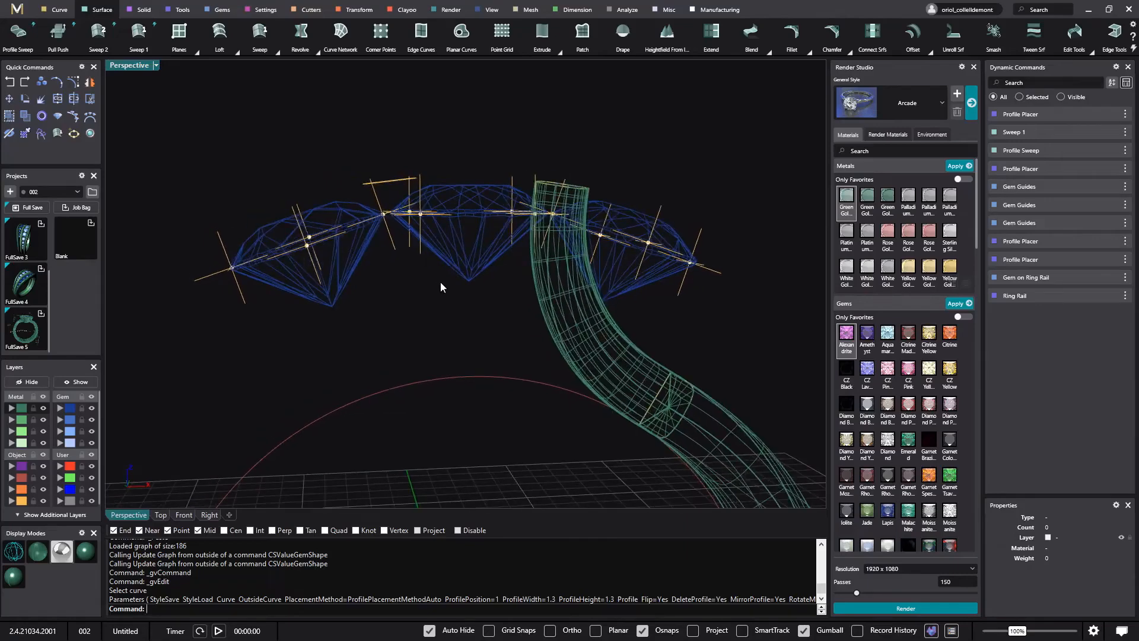
Paste another copy of the profile and attach it to the right gem's outermost guide curve, above the girdle
{"action": "key", "text": "ctrl+v"}
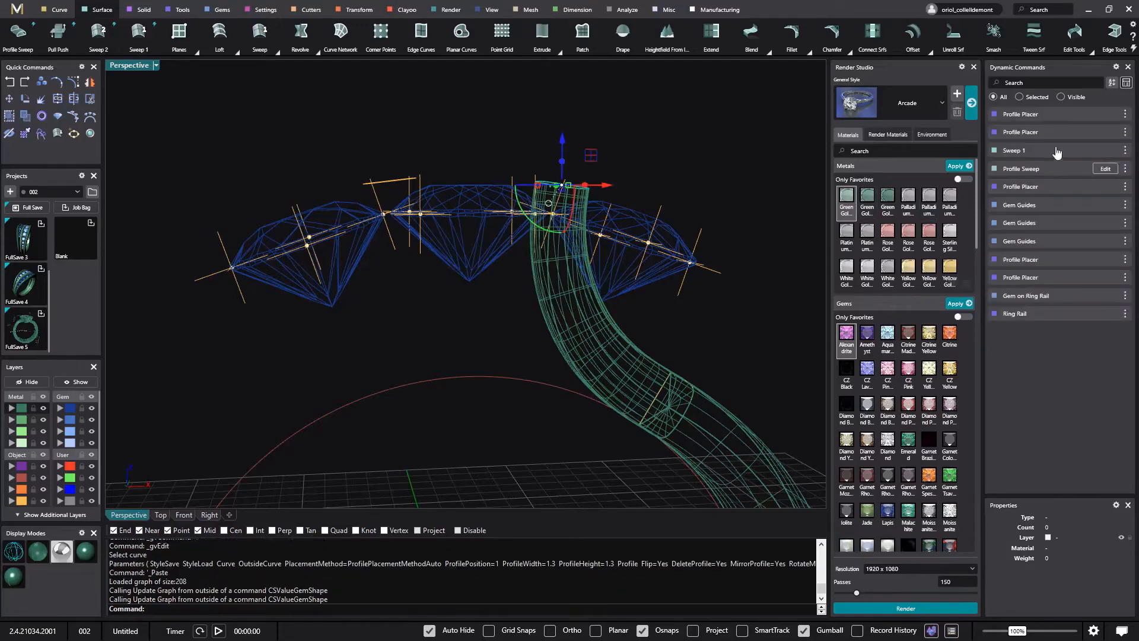
{"action": "left_click", "coordinate": [1104, 115]}
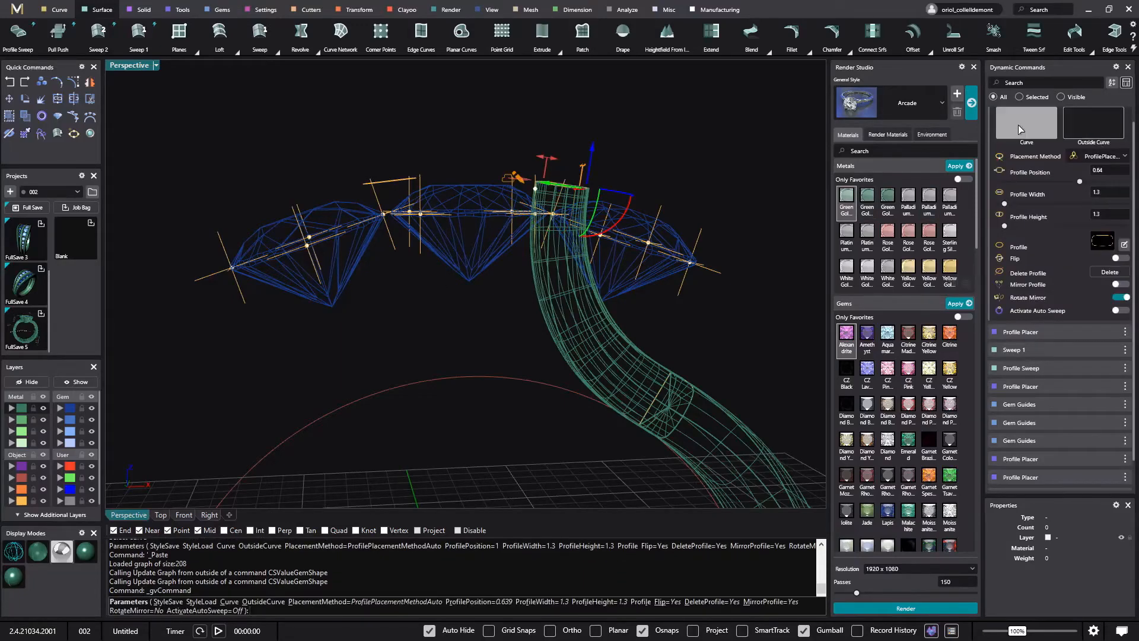
{"action": "right_click_drag", "start_coordinate": [701, 240], "coordinate": [720, 330]}
{"action": "left_click_drag", "start_coordinate": [718, 328], "coordinate": [706, 376]}
{"action": "right_click_drag", "start_coordinate": [706, 376], "coordinate": [762, 304]}
{"action": "right_click", "coordinate": [756, 291]}
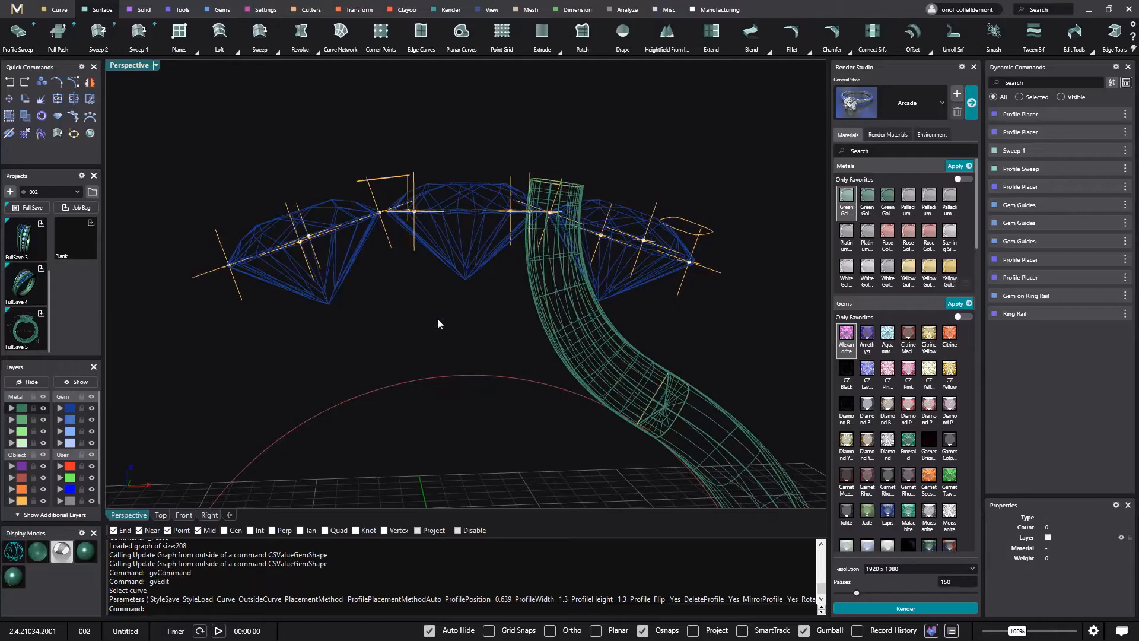
{"action": "right_click_drag", "start_coordinate": [736, 249], "coordinate": [576, 260]}
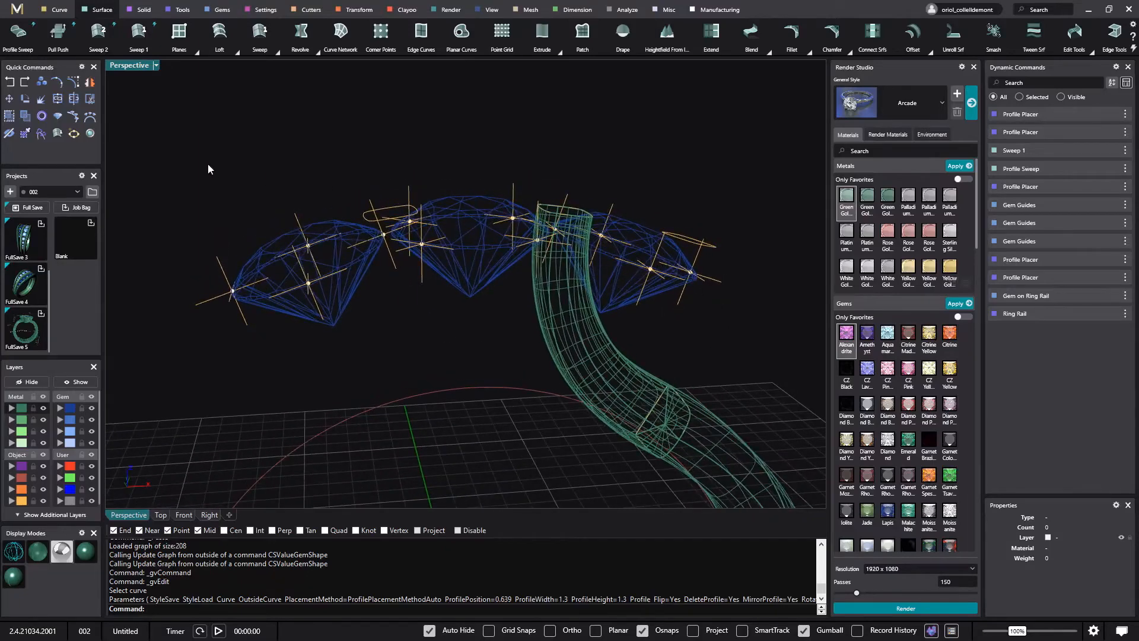
{"action": "right_click_drag", "start_coordinate": [376, 231], "coordinate": [388, 201]}
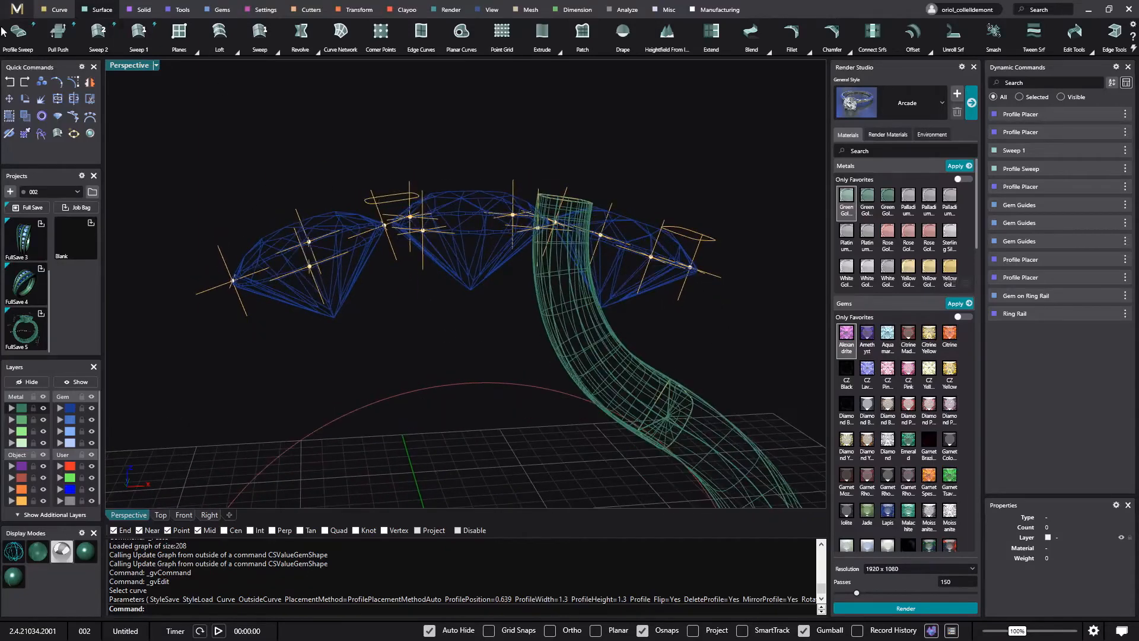
Create a Profile Sweep from the profile beside the center gem to the one at the right gem's outer end
{"action": "left_click", "coordinate": [19, 36]}
{"action": "left_click", "coordinate": [386, 195]}
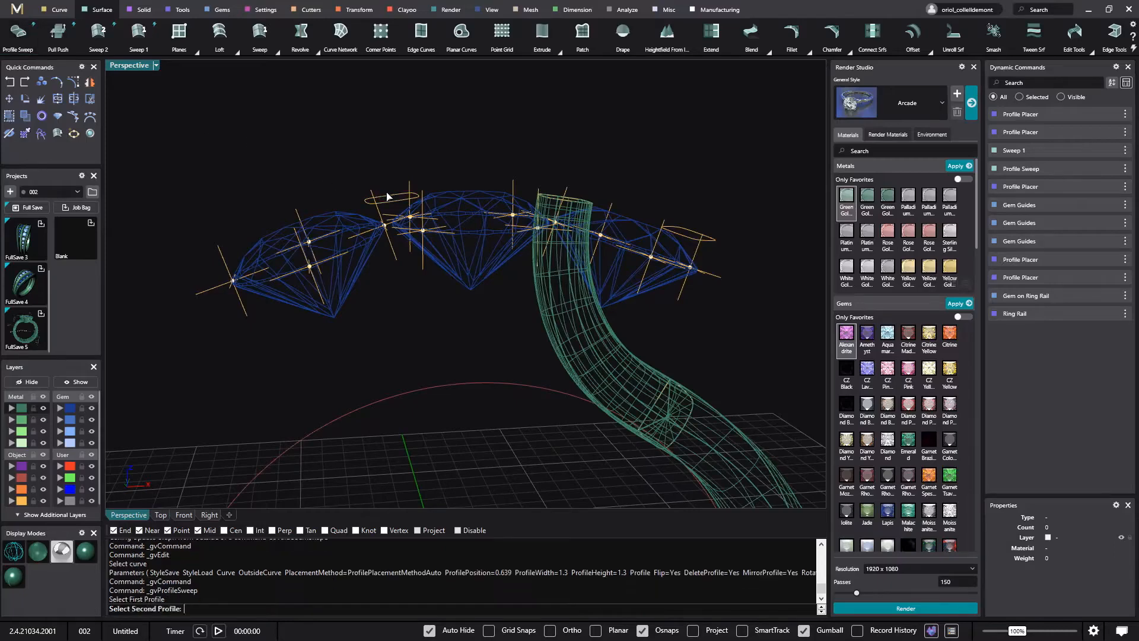
{"action": "left_click", "coordinate": [688, 232]}
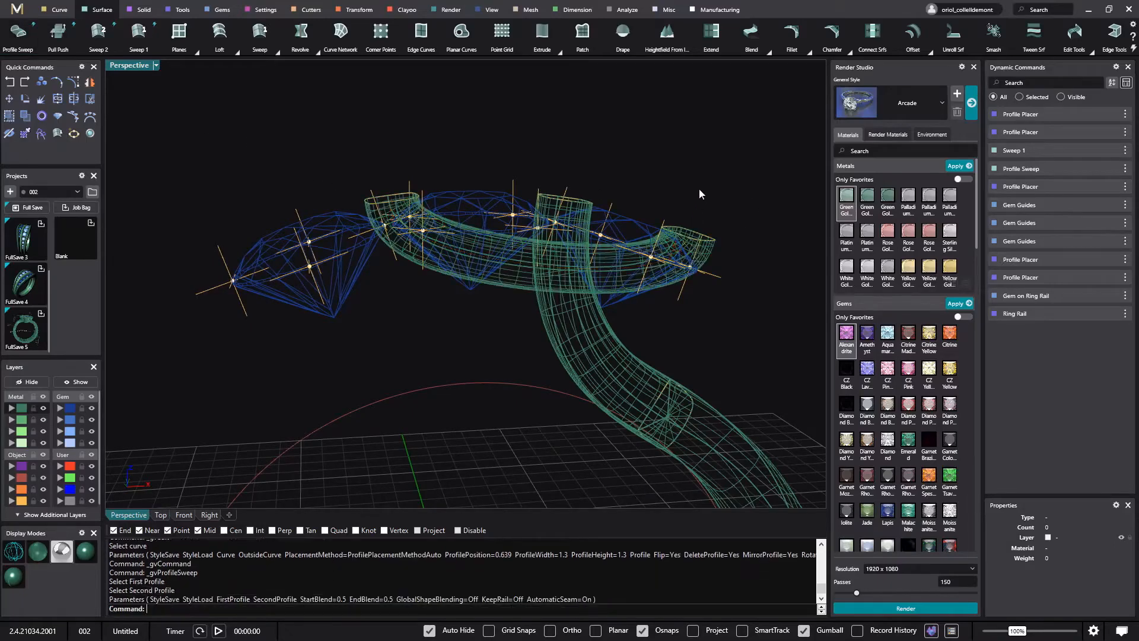
Set the new profile sweep's end blend to 1.5 and start blend to 1.7 so it curves deeper beneath the gems
{"action": "mouse_move", "coordinate": [1111, 134]}
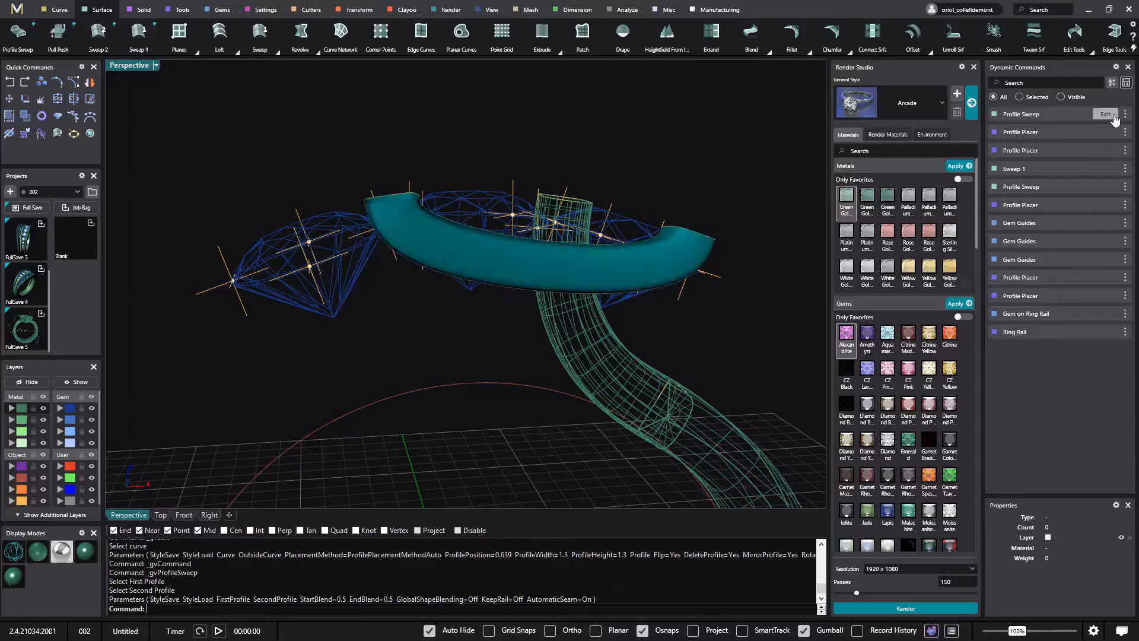
{"action": "left_click", "coordinate": [1112, 114]}
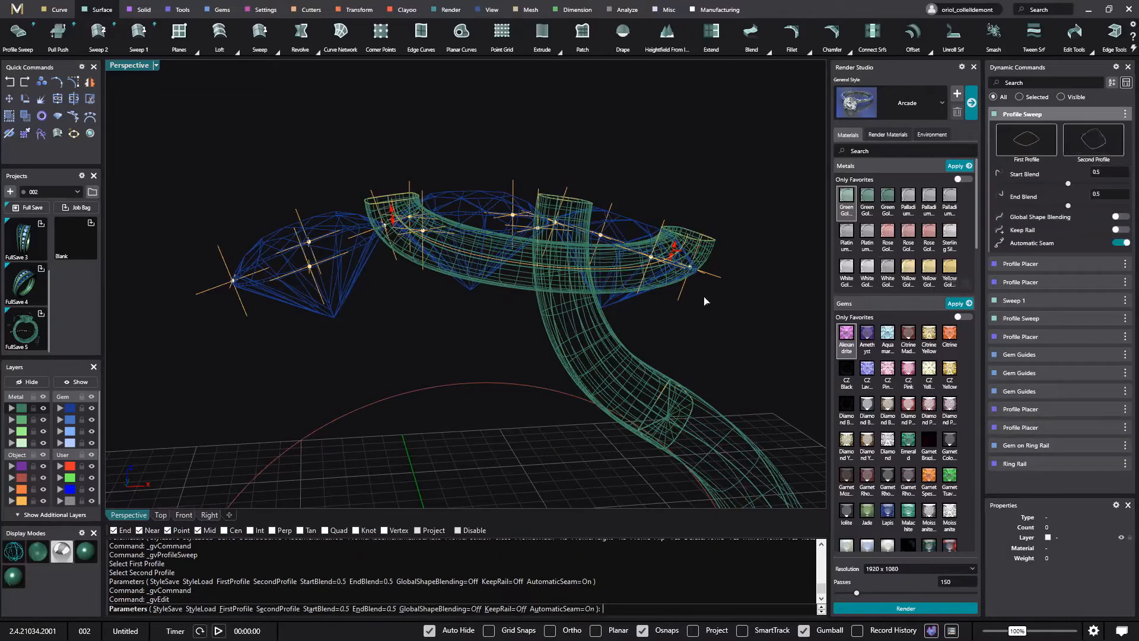
{"action": "left_click", "coordinate": [184, 515]}
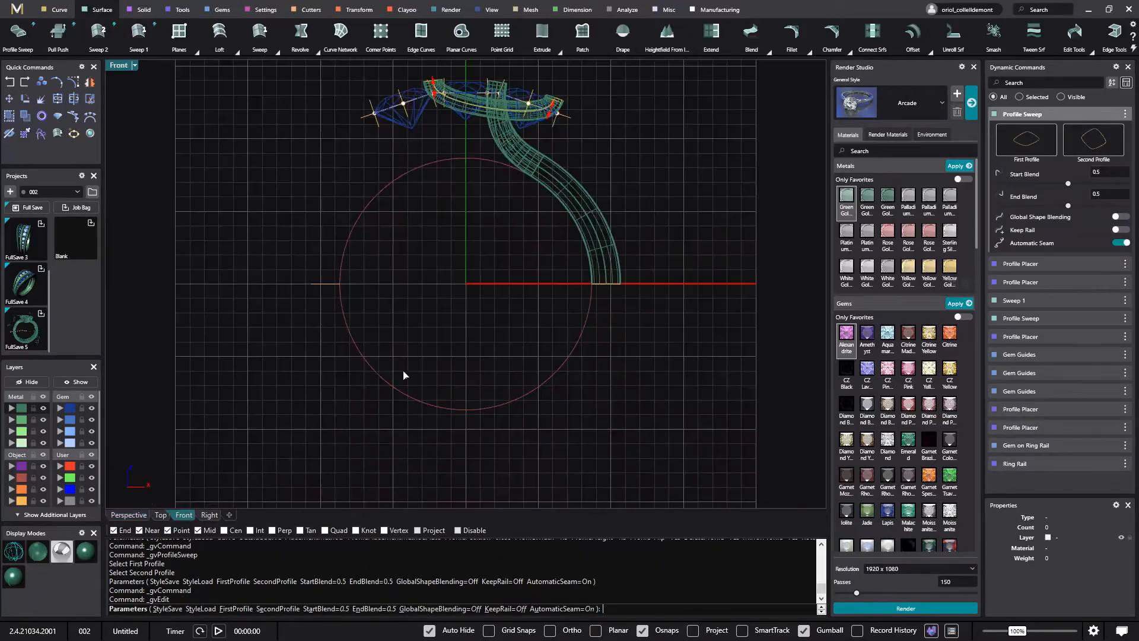
{"action": "right_click_drag", "start_coordinate": [468, 237], "coordinate": [480, 288]}
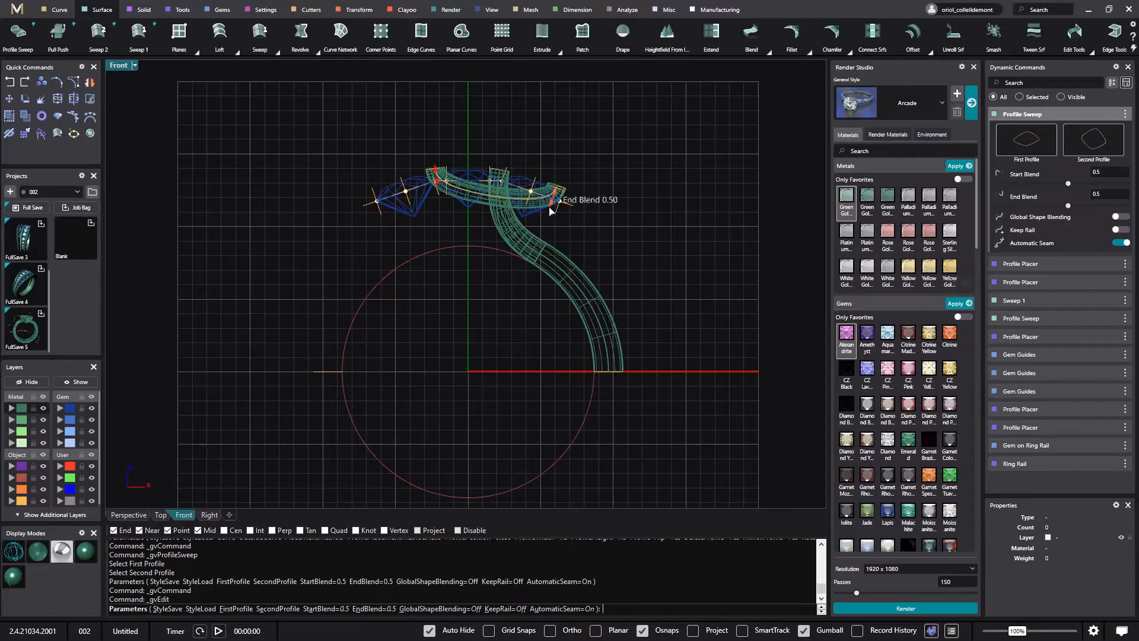
{"action": "left_click_drag", "start_coordinate": [550, 210], "coordinate": [547, 215]}
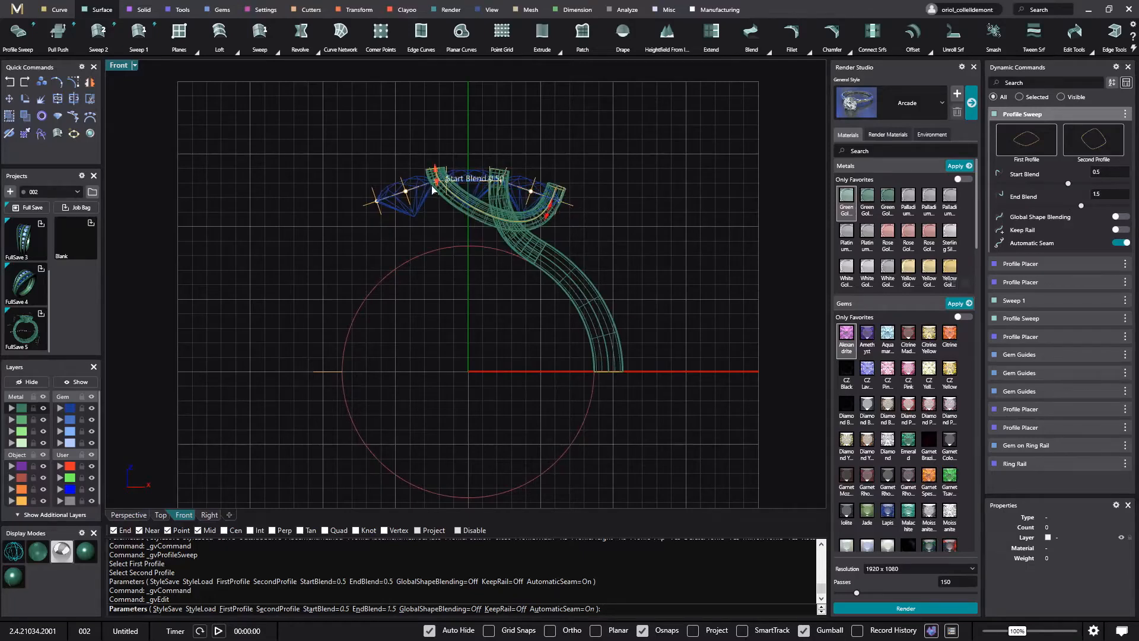
{"action": "left_click_drag", "start_coordinate": [438, 189], "coordinate": [438, 198]}
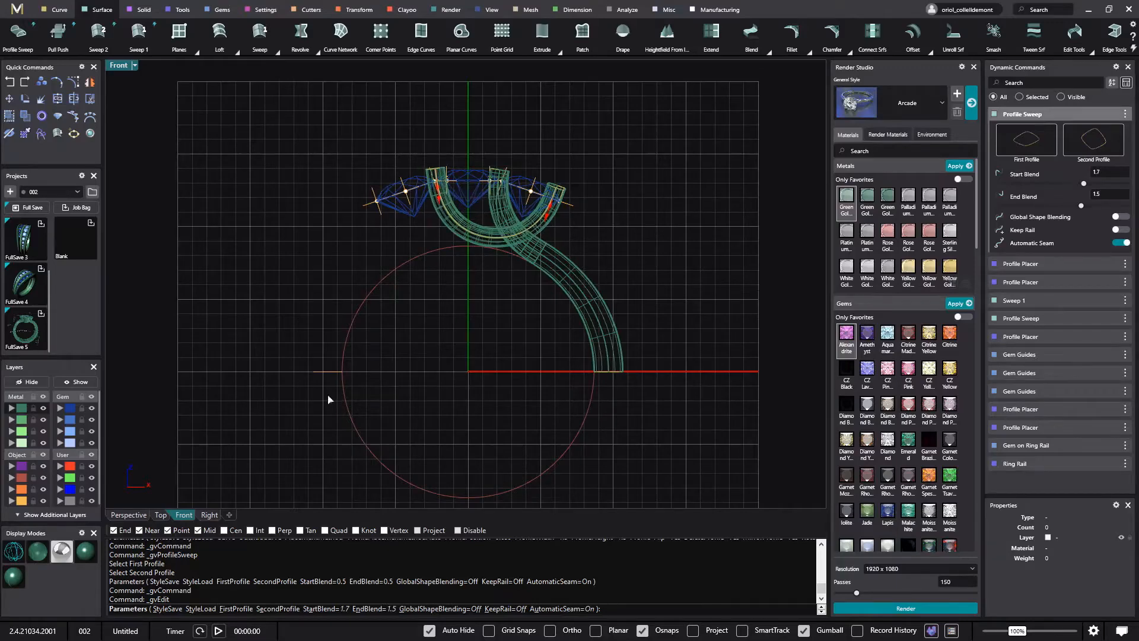
{"action": "left_click", "coordinate": [160, 515]}
{"action": "scroll", "coordinate": [442, 334], "scroll_direction": "up", "scroll_amount": 8}
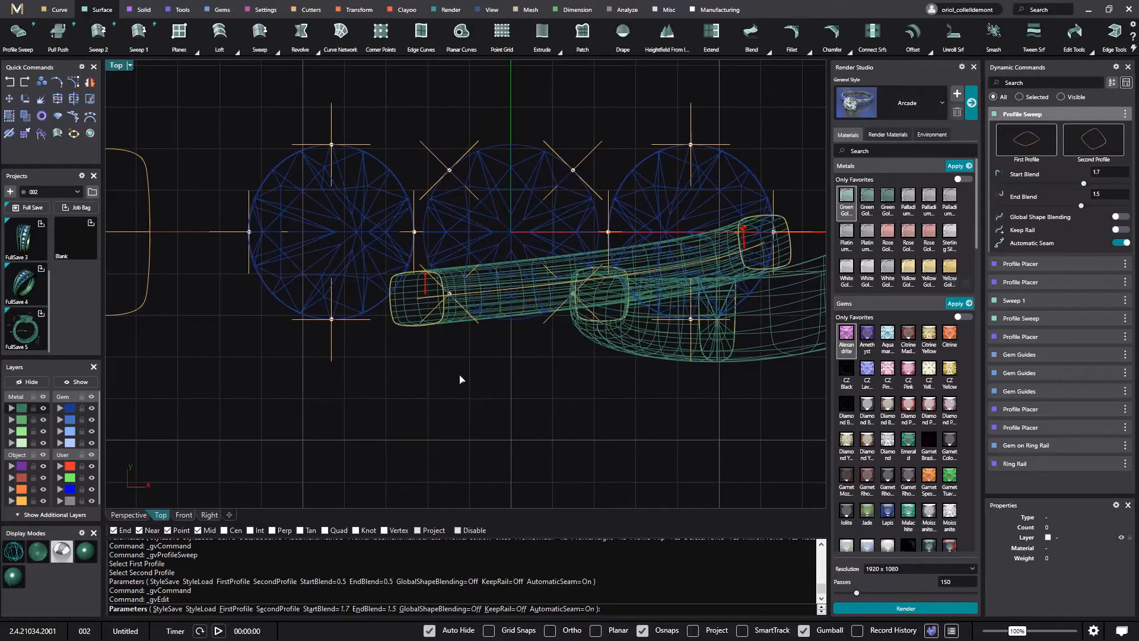
{"action": "key", "text": "Return"}
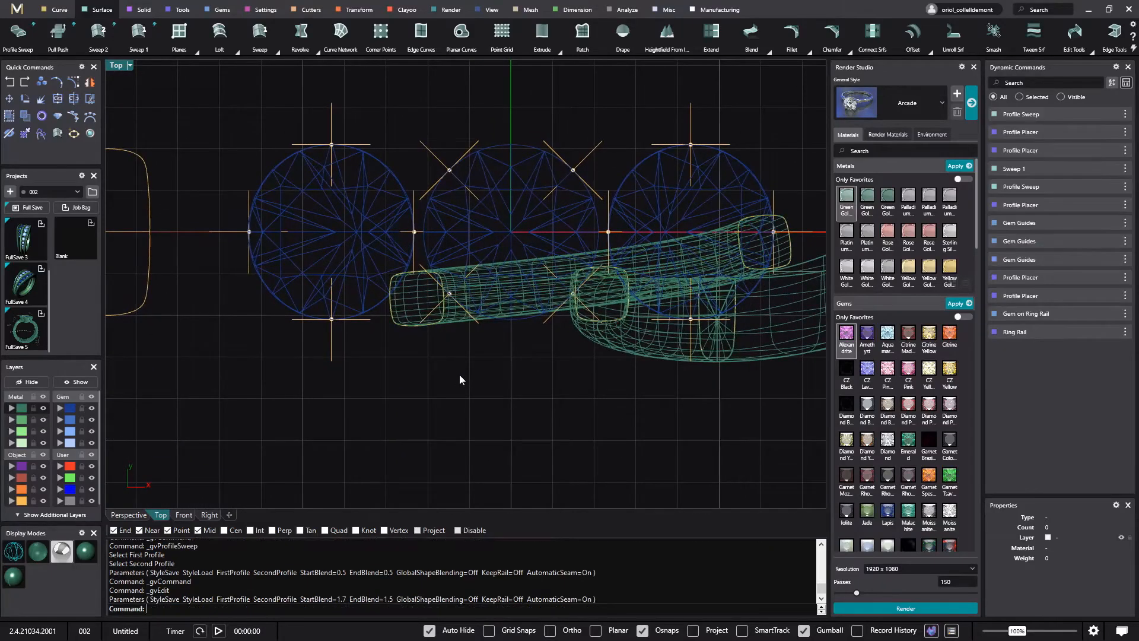
Edit the profile at the new sweep's left end and rotate it slightly in plan to follow the sweep's direction
{"action": "left_click", "coordinate": [391, 308]}
{"action": "left_click", "coordinate": [425, 325]}
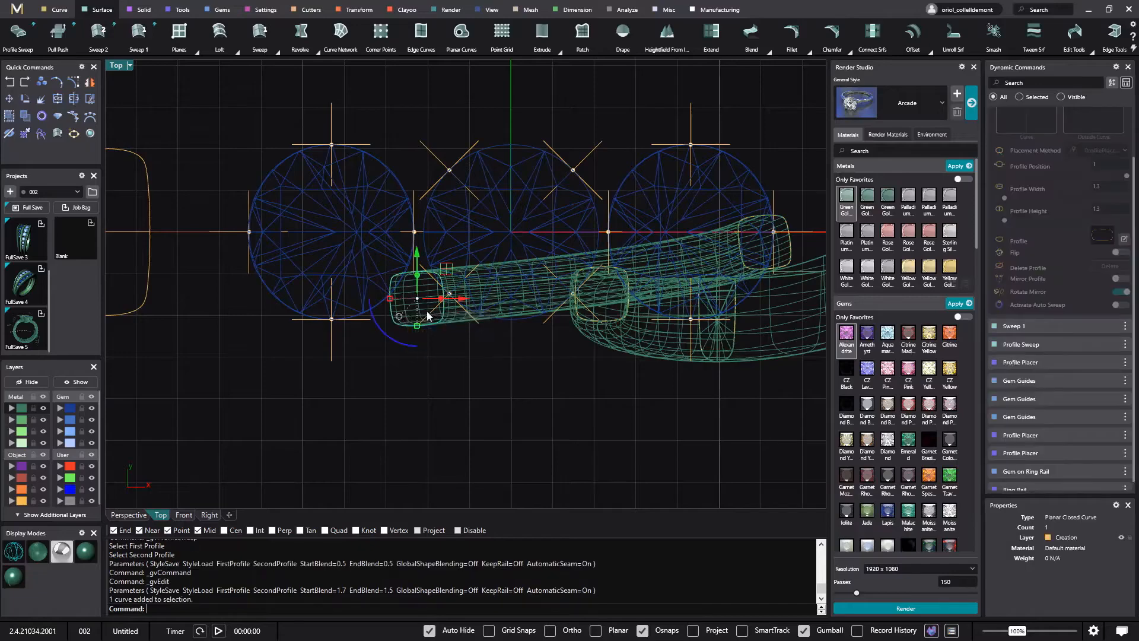
{"action": "scroll", "coordinate": [1086, 166], "scroll_direction": "up", "scroll_amount": 2}
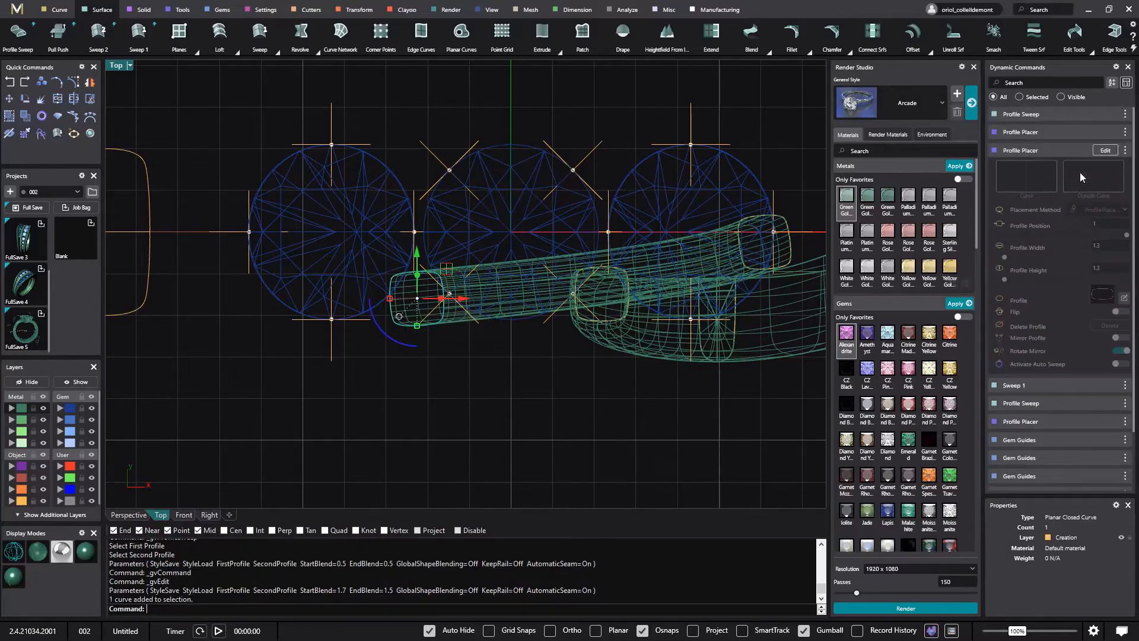
{"action": "left_click", "coordinate": [1106, 151]}
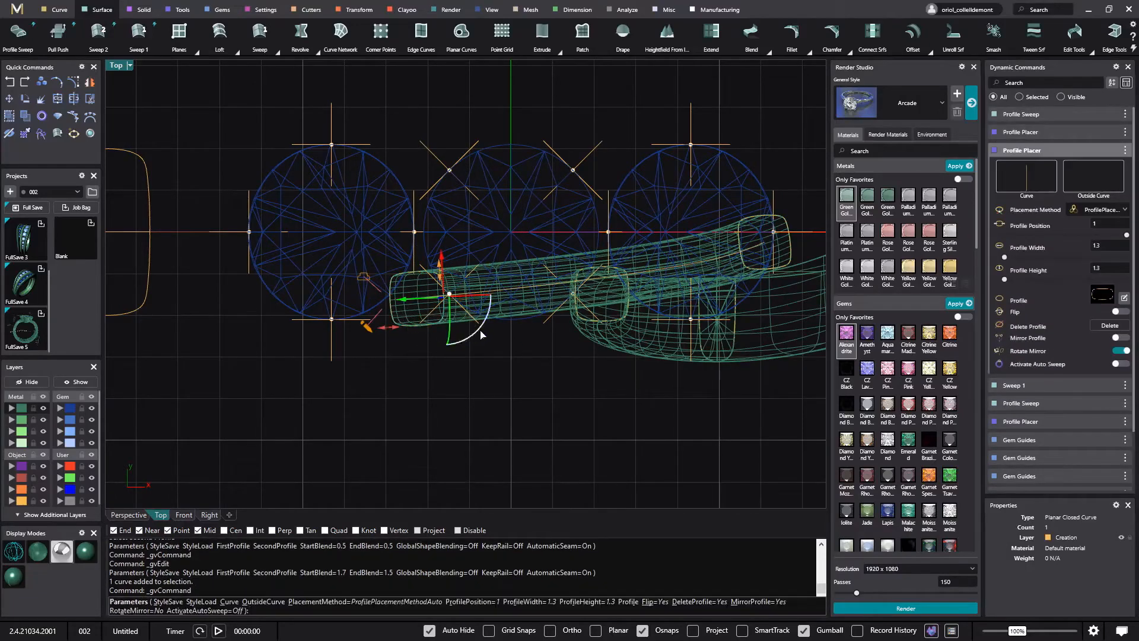
{"action": "left_click_drag", "start_coordinate": [481, 335], "coordinate": [473, 333]}
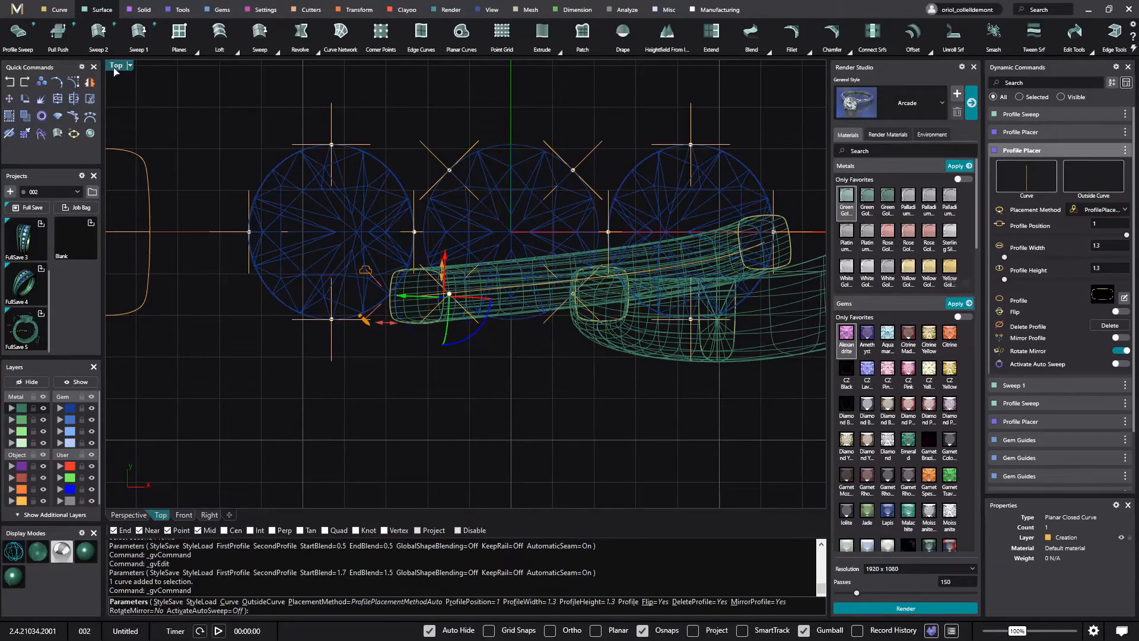
Shift the profile at the crossing sweep's left end slightly outward, away from the center gem, and finish editing it
{"action": "double_click", "coordinate": [116, 69]}
{"action": "scroll", "coordinate": [308, 389], "scroll_direction": "up", "scroll_amount": 5}
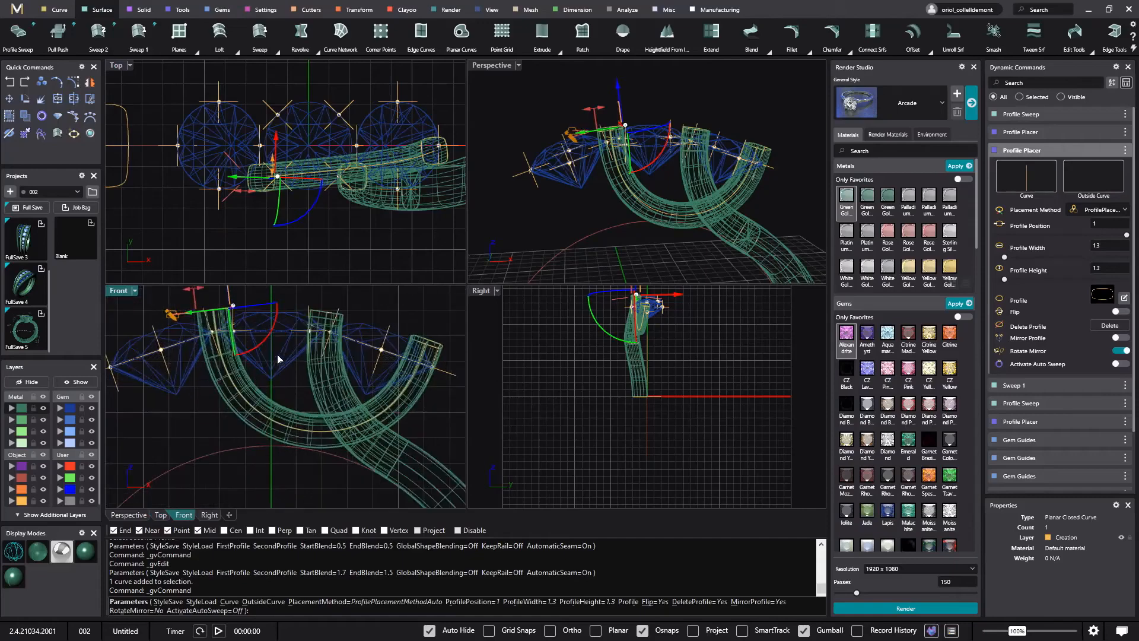
{"action": "scroll", "coordinate": [300, 414], "scroll_direction": "up", "scroll_amount": 1}
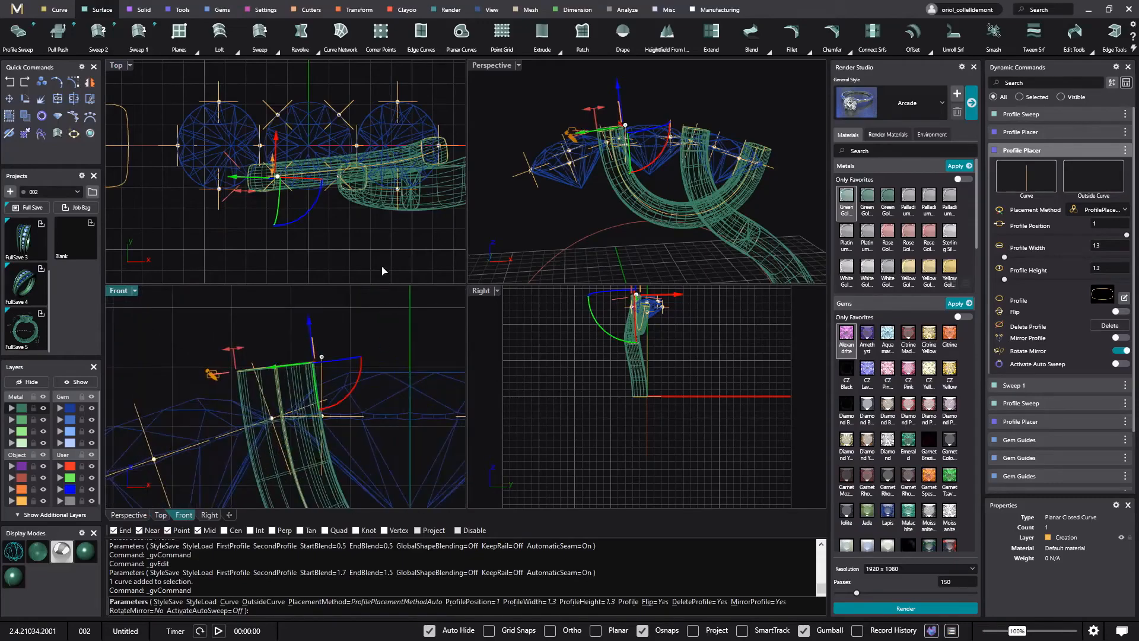
{"action": "scroll", "coordinate": [300, 201], "scroll_direction": "up", "scroll_amount": 3}
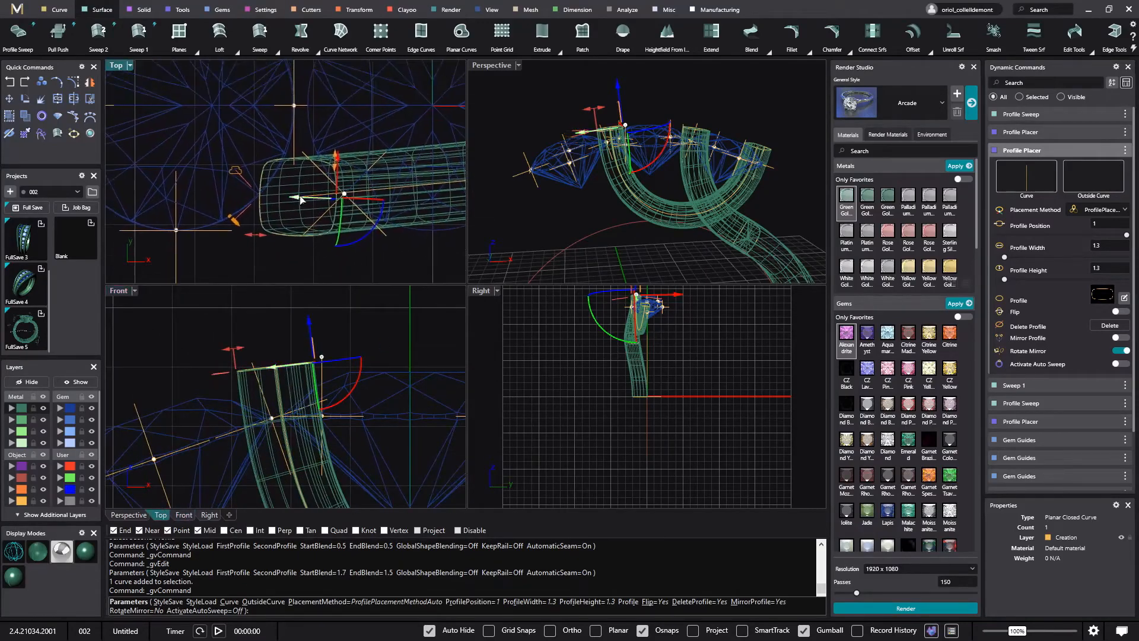
{"action": "left_click_drag", "start_coordinate": [297, 201], "coordinate": [301, 230]}
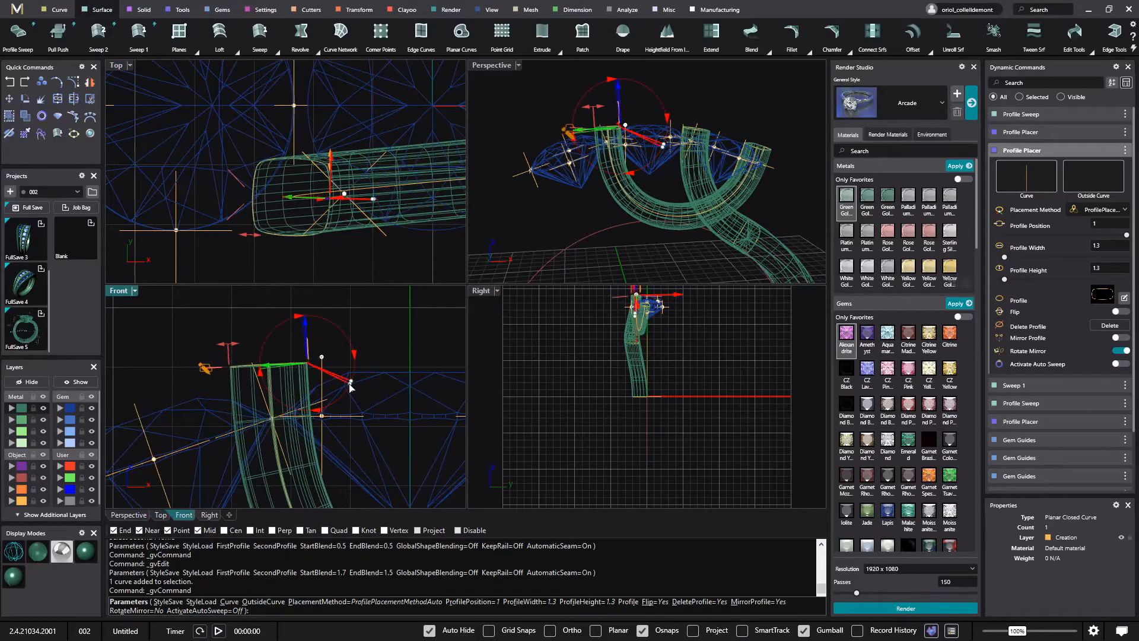
{"action": "scroll", "coordinate": [325, 309], "scroll_direction": "up", "scroll_amount": 2}
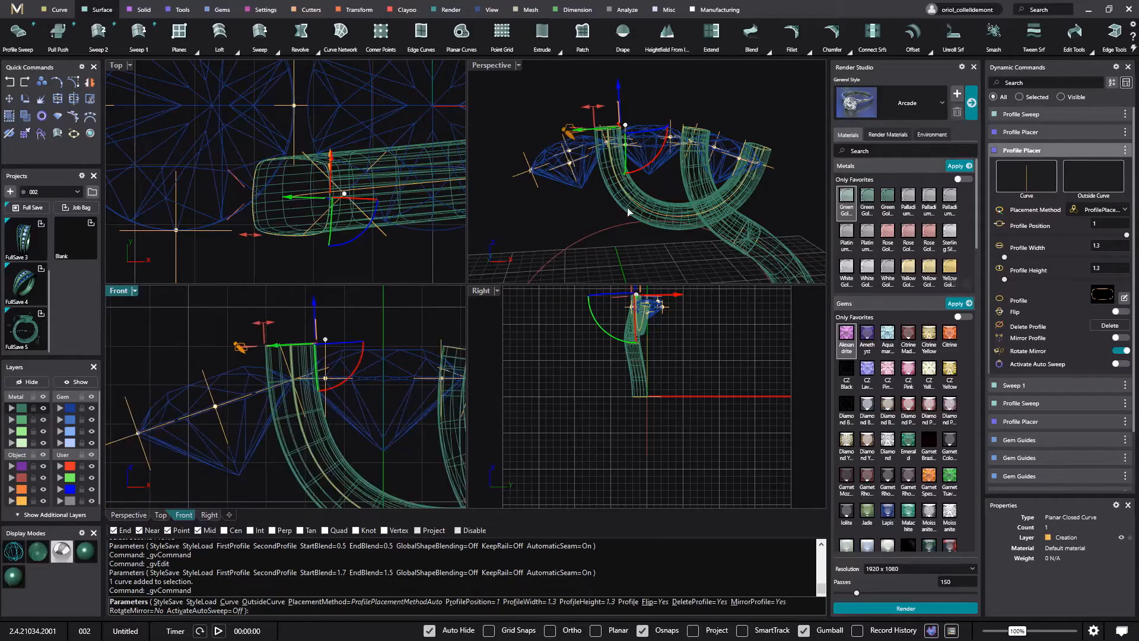
{"action": "scroll", "coordinate": [273, 246], "scroll_direction": "up", "scroll_amount": 5}
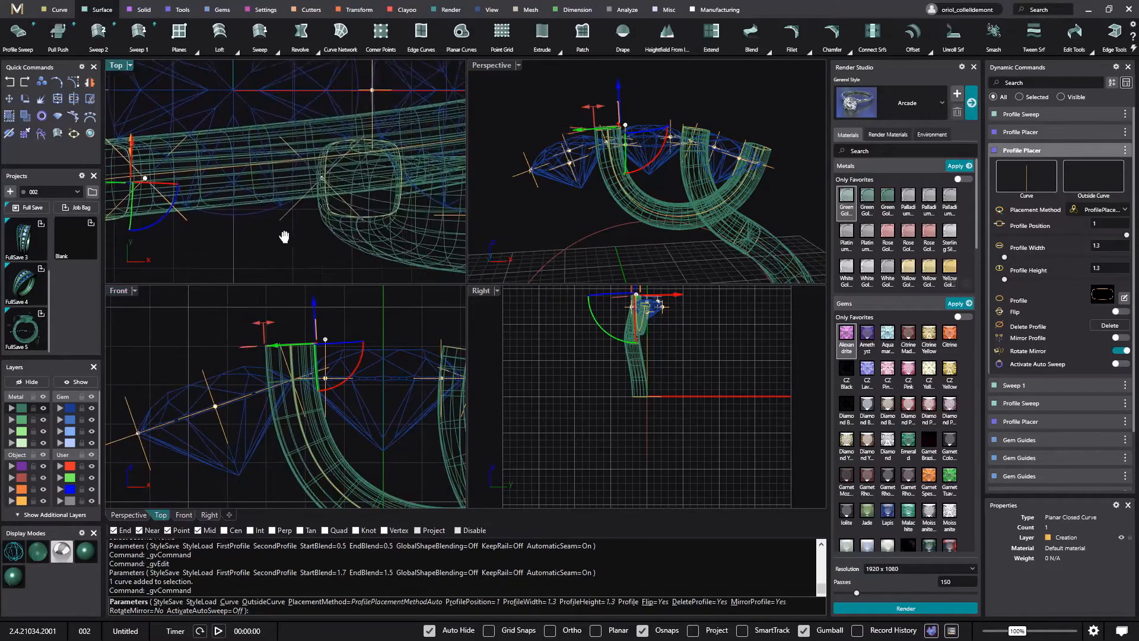
{"action": "scroll", "coordinate": [371, 253], "scroll_direction": "down", "scroll_amount": 3}
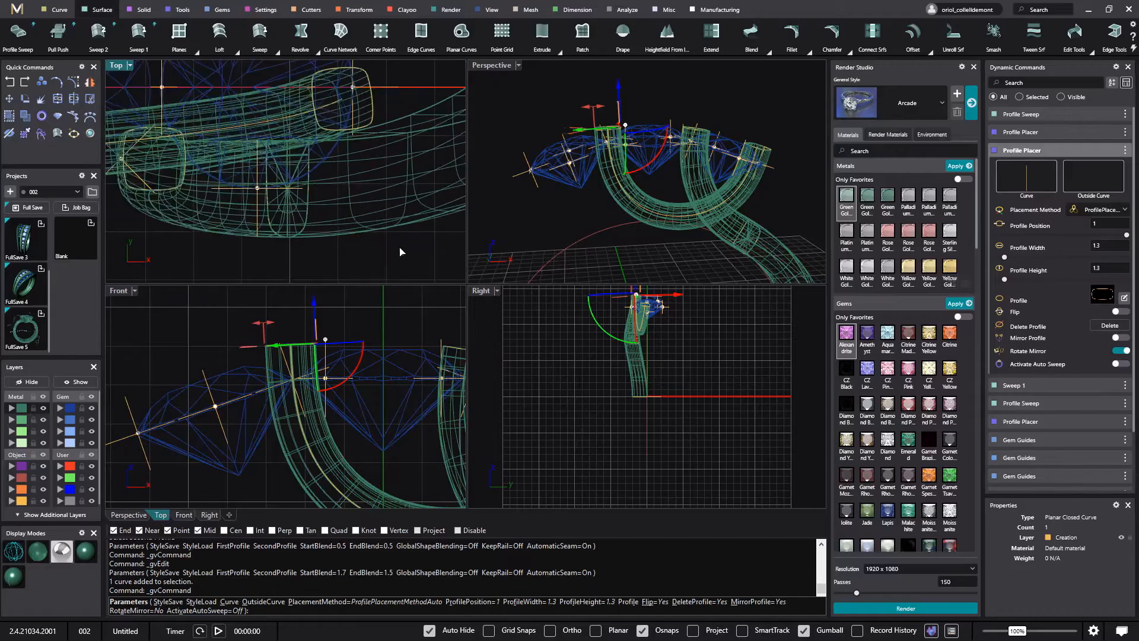
{"action": "right_click_drag", "start_coordinate": [383, 115], "coordinate": [378, 135]}
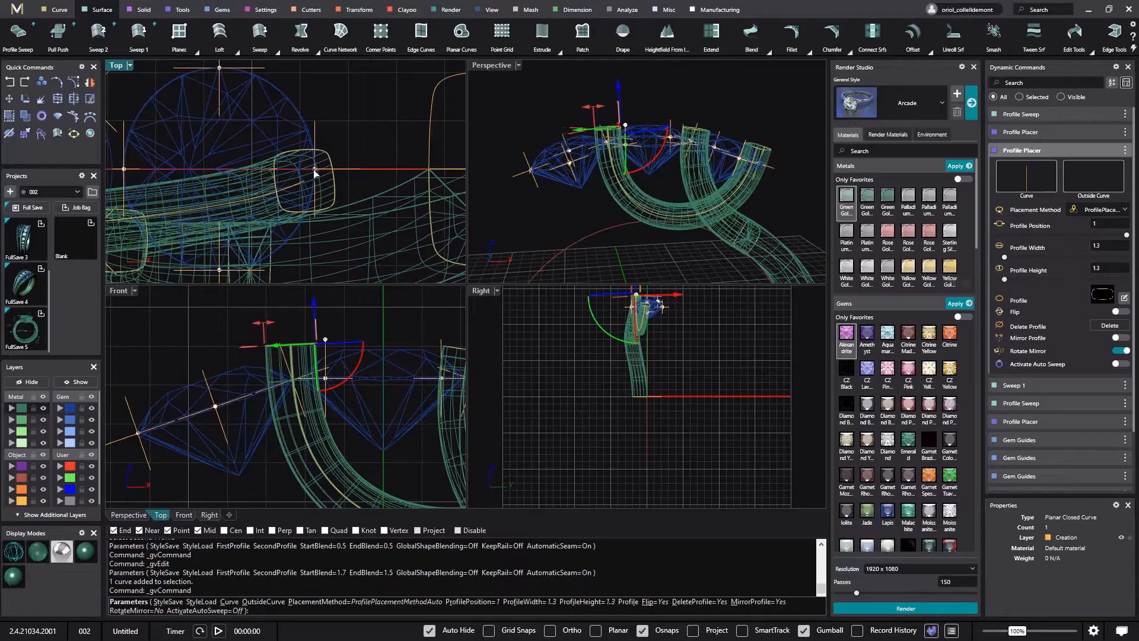
{"action": "key", "text": "Return"}
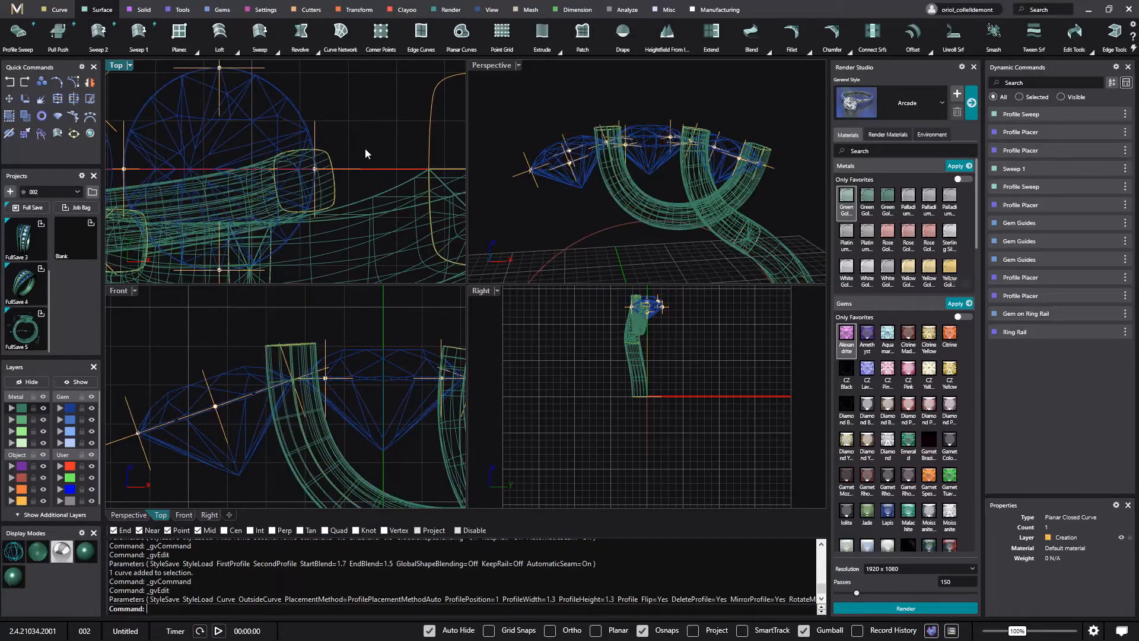
Edit the profile at the right gem's outer end and move it outward, away from the gem
{"action": "left_click", "coordinate": [330, 160]}
{"action": "left_click", "coordinate": [354, 184]}
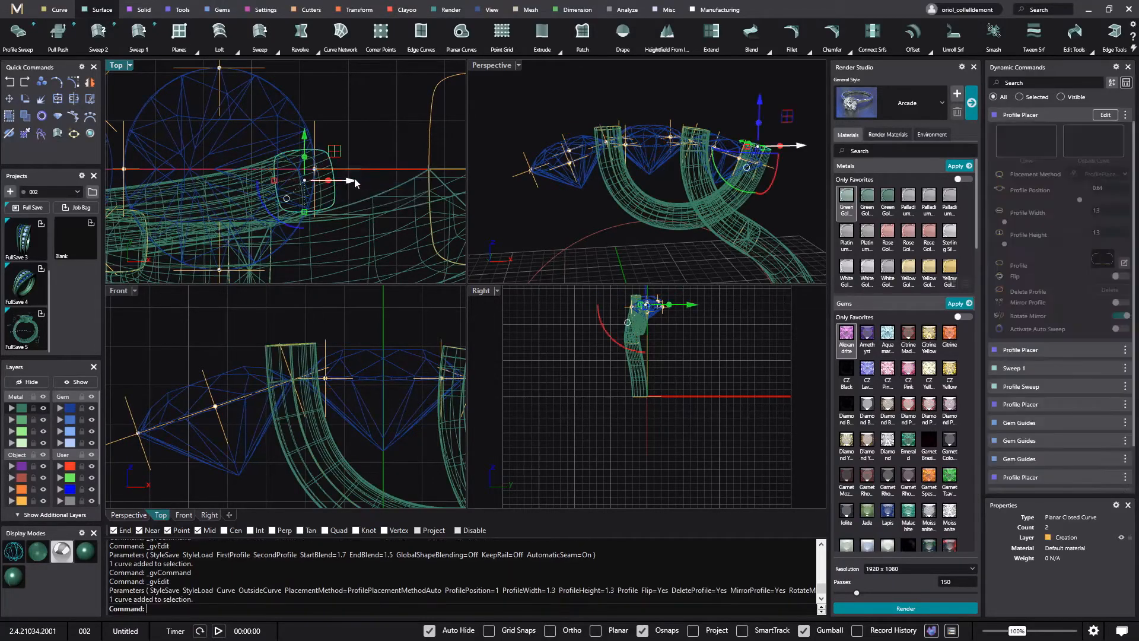
{"action": "left_click", "coordinate": [1105, 115]}
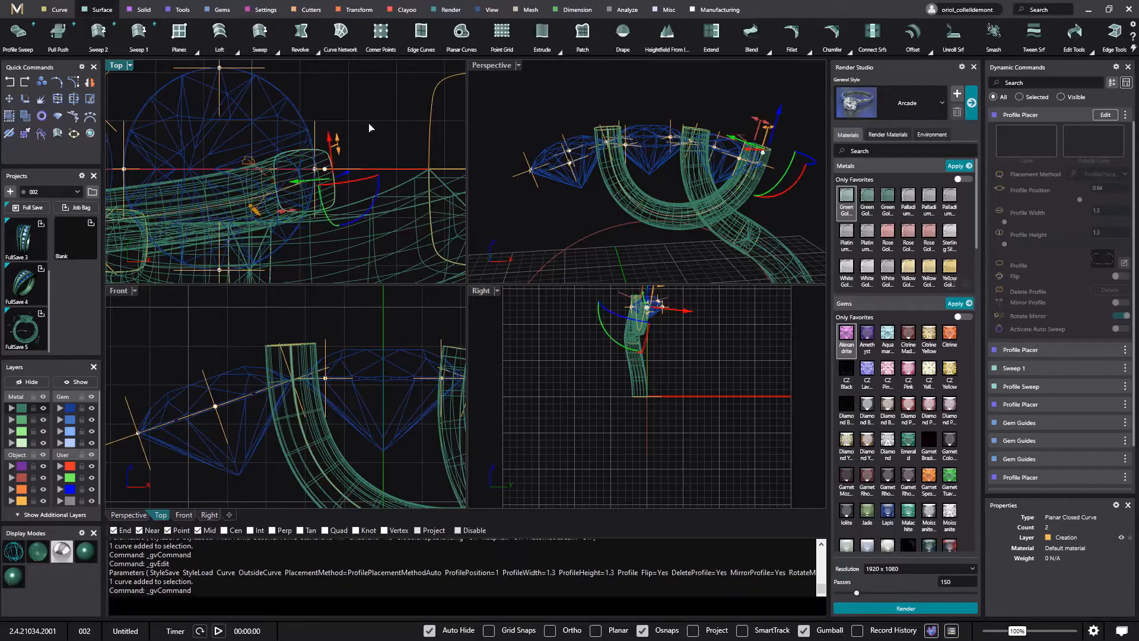
{"action": "scroll", "coordinate": [327, 175], "scroll_direction": "up", "scroll_amount": 3}
{"action": "scroll", "coordinate": [327, 175], "scroll_direction": "up", "scroll_amount": 1}
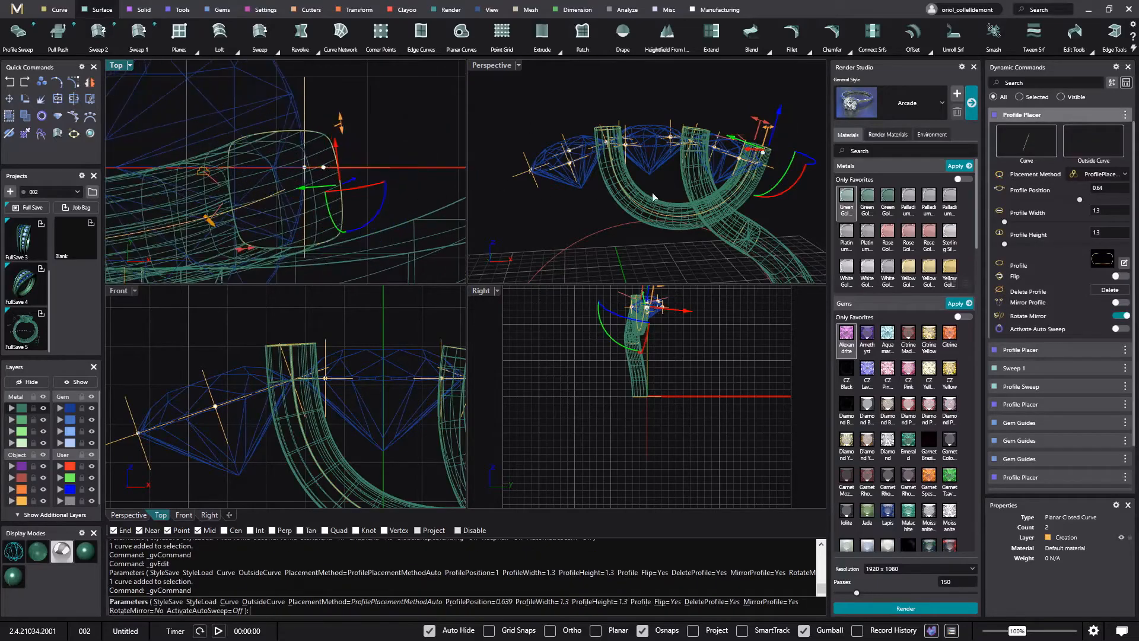
{"action": "scroll", "coordinate": [356, 337], "scroll_direction": "up", "scroll_amount": 2}
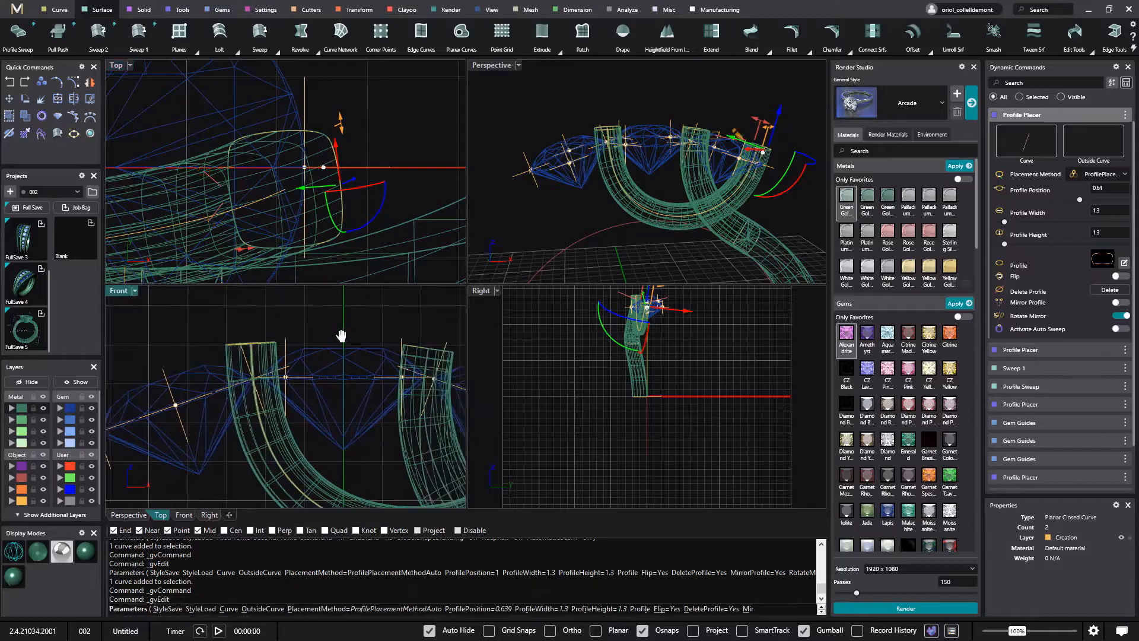
{"action": "scroll", "coordinate": [320, 325], "scroll_direction": "up", "scroll_amount": 2}
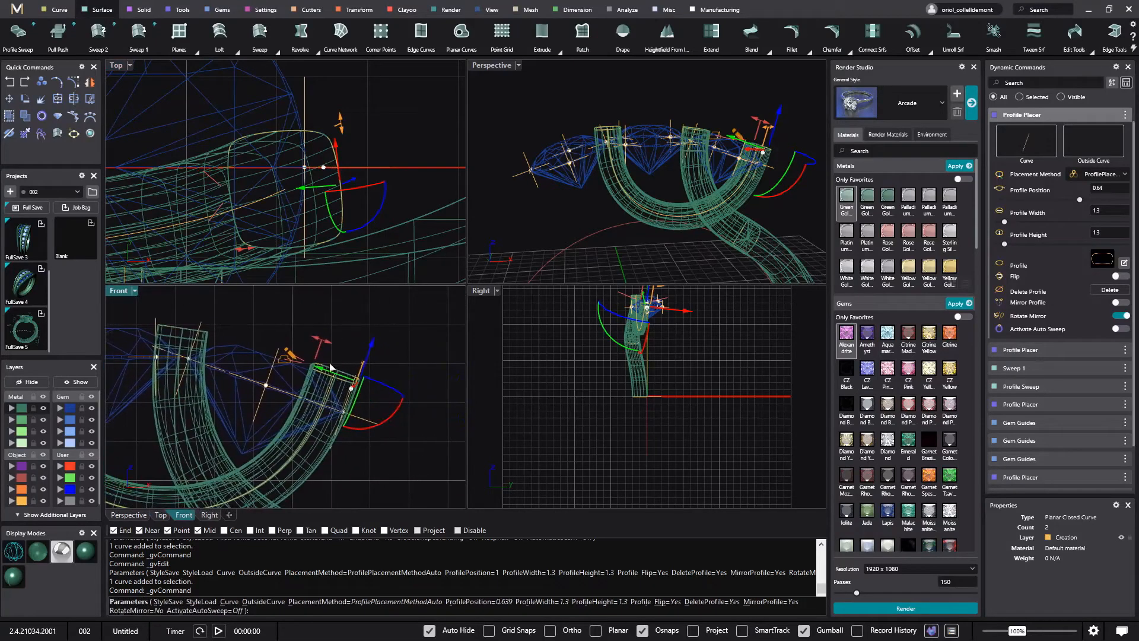
{"action": "left_click_drag", "start_coordinate": [331, 366], "coordinate": [351, 382]}
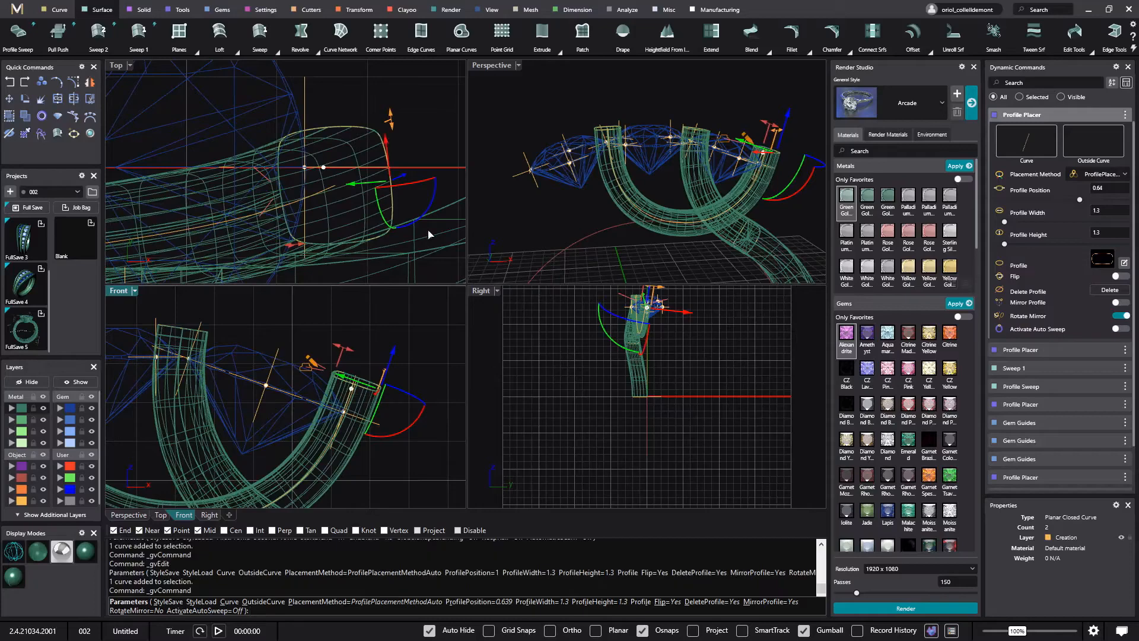
Rotate the outer-end profile slightly in plan to square it to the gem row and shift it a little farther outward
{"action": "left_click_drag", "start_coordinate": [439, 199], "coordinate": [394, 138]}
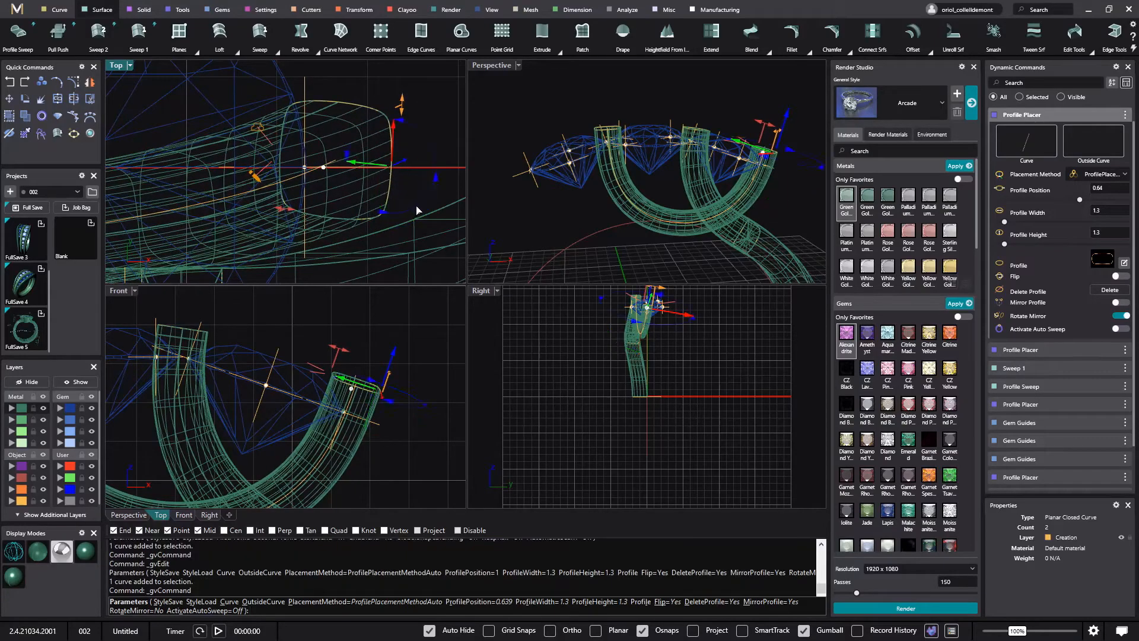
{"action": "left_click_drag", "start_coordinate": [417, 210], "coordinate": [415, 214]}
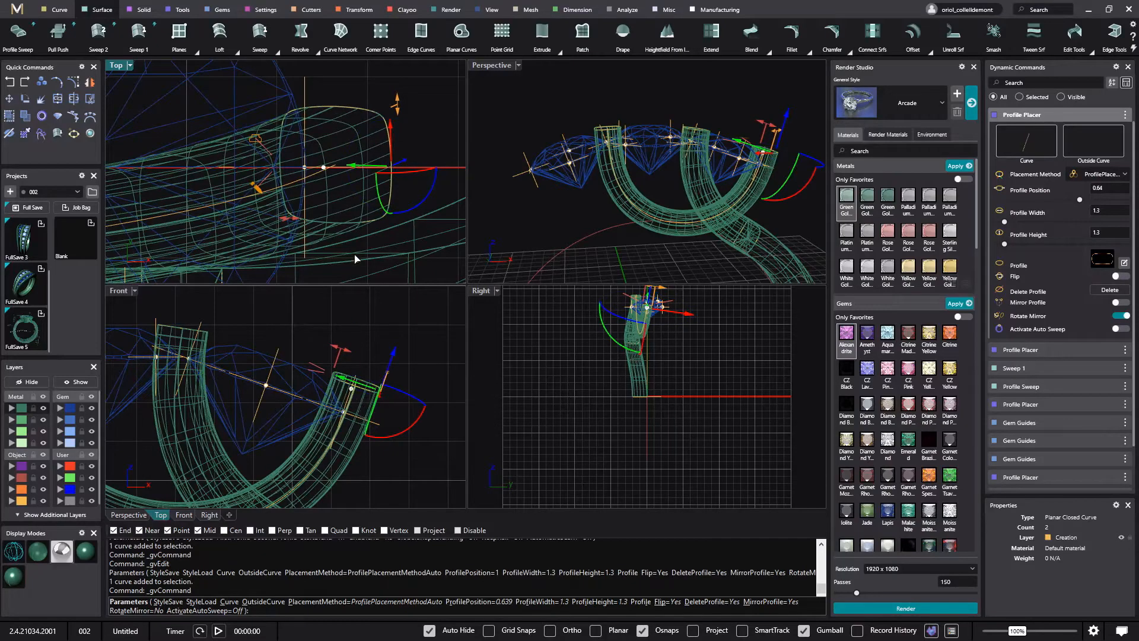
{"action": "right_click_drag", "start_coordinate": [688, 273], "coordinate": [683, 245]}
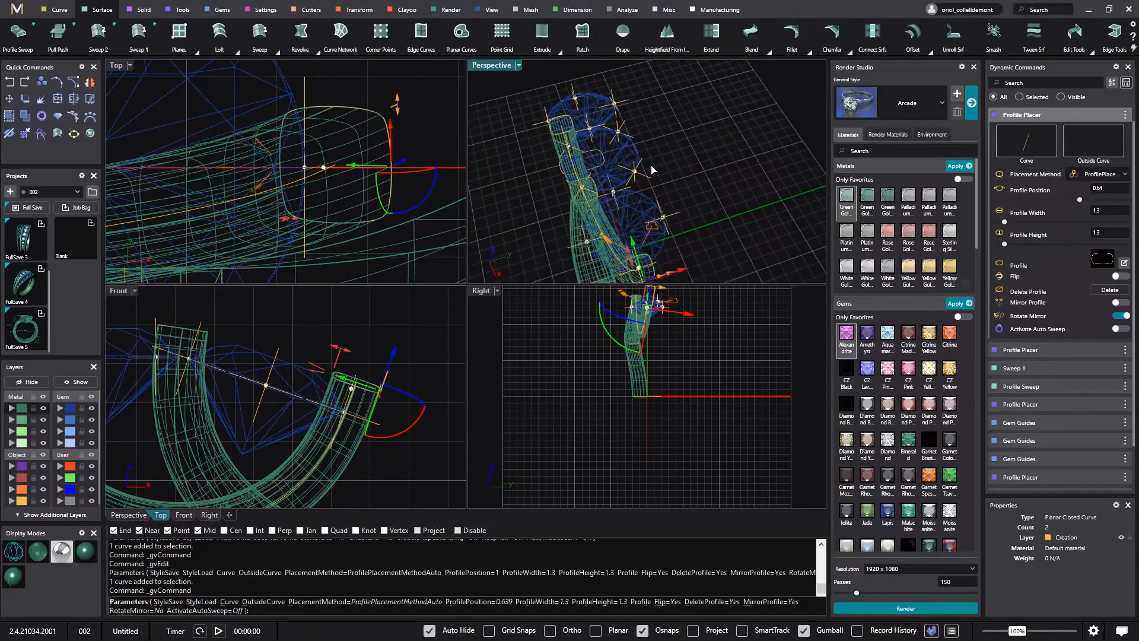
{"action": "scroll", "coordinate": [683, 245], "scroll_direction": "up", "scroll_amount": 6}
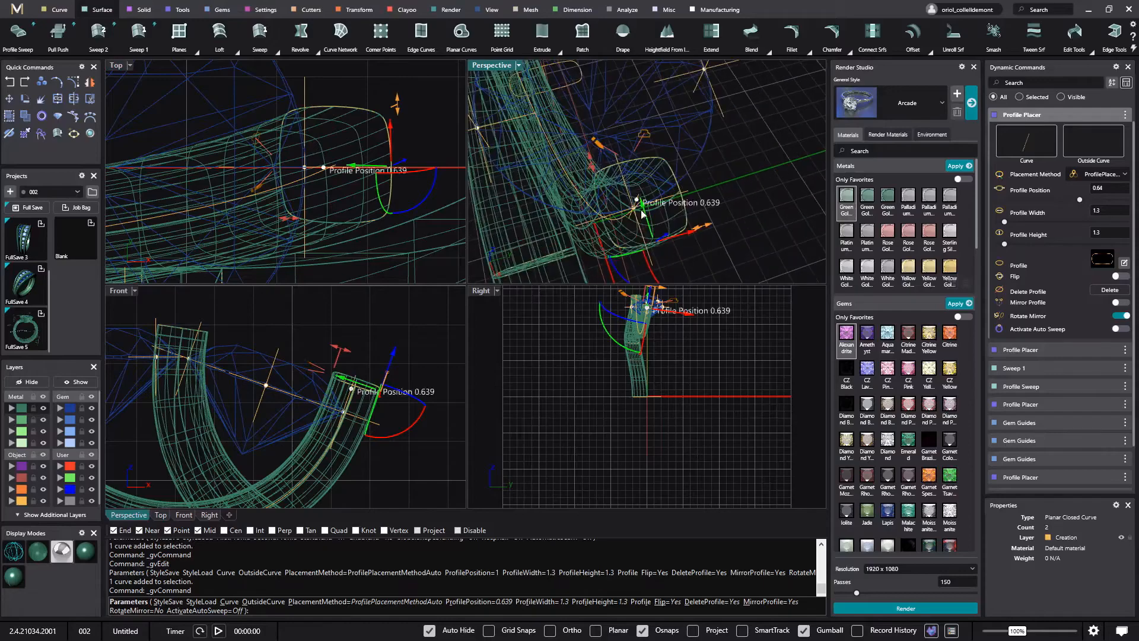
{"action": "left_click_drag", "start_coordinate": [647, 219], "coordinate": [657, 233]}
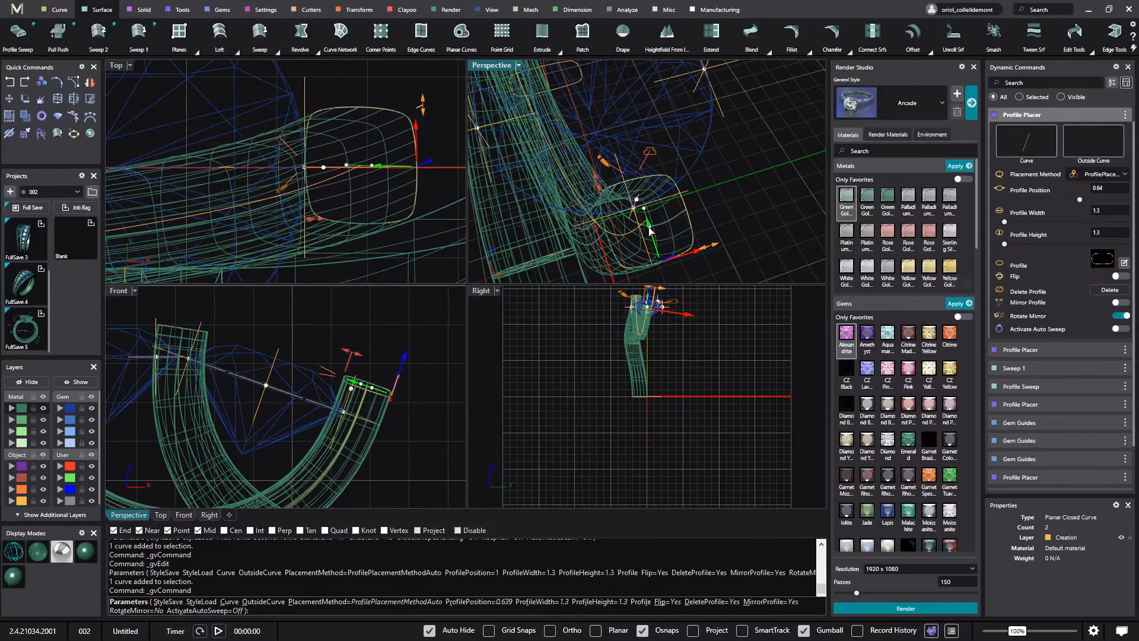
{"action": "right_click_drag", "start_coordinate": [356, 379], "coordinate": [382, 363]}
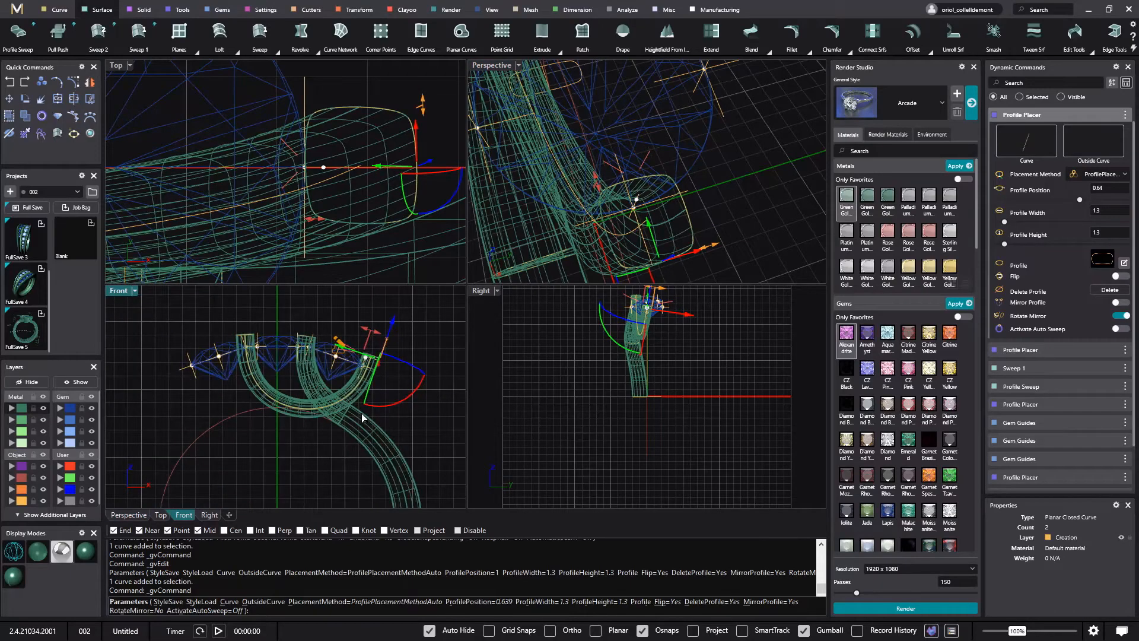
{"action": "right_click", "coordinate": [414, 432]}
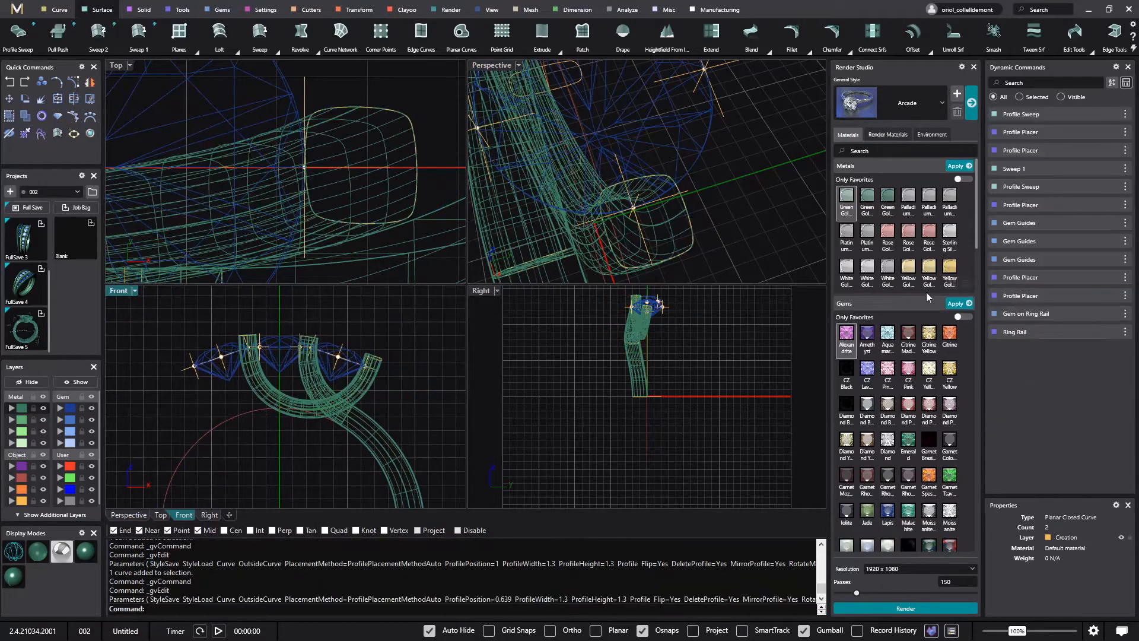
Edit the crossing profile sweep and set its start blend to 1.6 and end blend to 1.2
{"action": "left_click", "coordinate": [365, 386]}
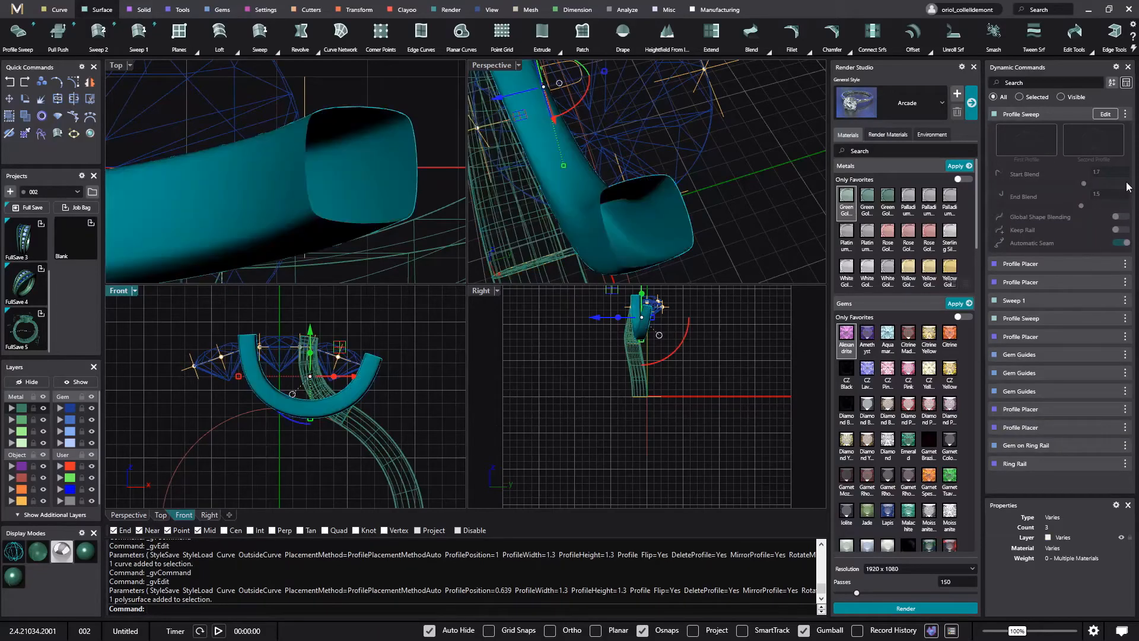
{"action": "left_click", "coordinate": [1105, 114]}
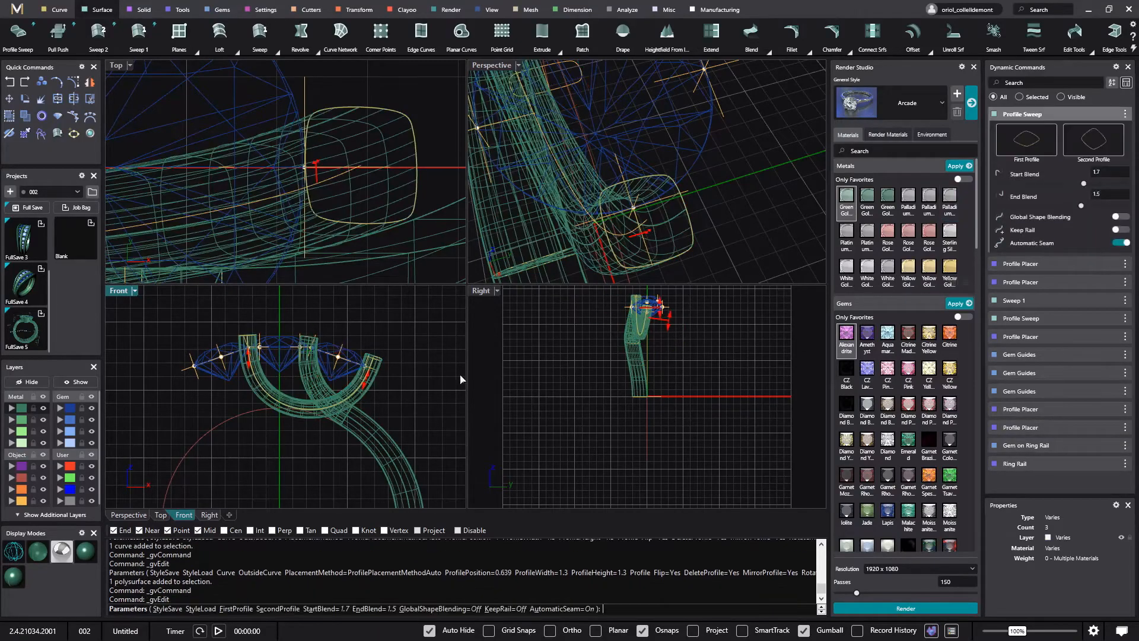
{"action": "scroll", "coordinate": [356, 385], "scroll_direction": "up", "scroll_amount": 5}
{"action": "scroll", "coordinate": [356, 385], "scroll_direction": "down", "scroll_amount": 1}
{"action": "left_click_drag", "start_coordinate": [363, 387], "coordinate": [365, 361]}
{"action": "scroll", "coordinate": [198, 377], "scroll_direction": "down", "scroll_amount": 1}
{"action": "left_click_drag", "start_coordinate": [160, 345], "coordinate": [159, 339]}
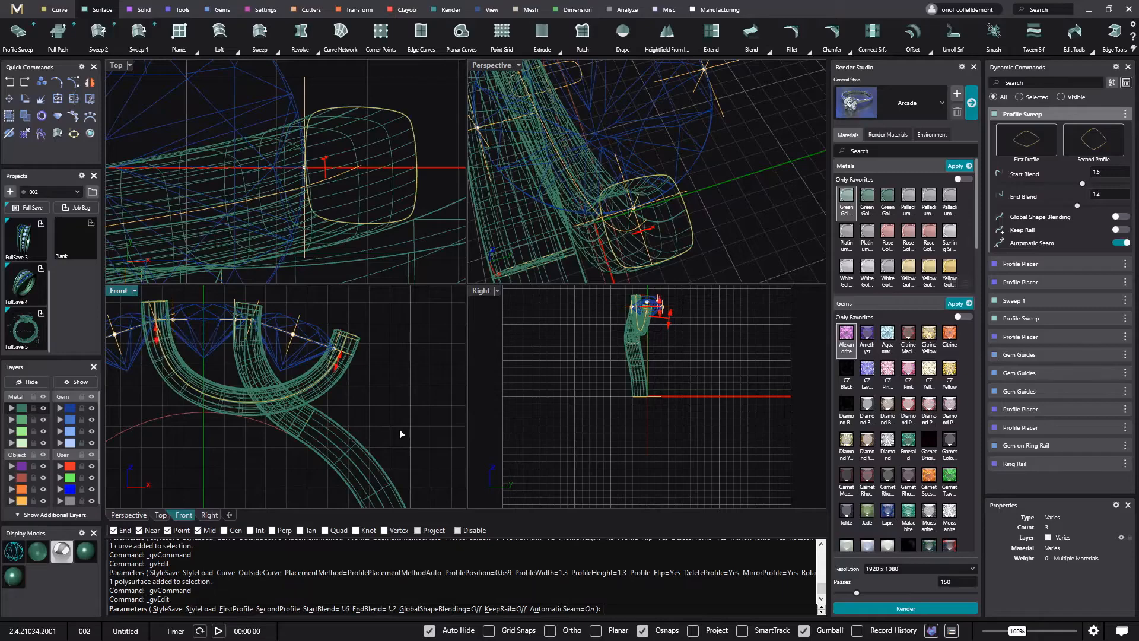
{"action": "key", "text": "Return"}
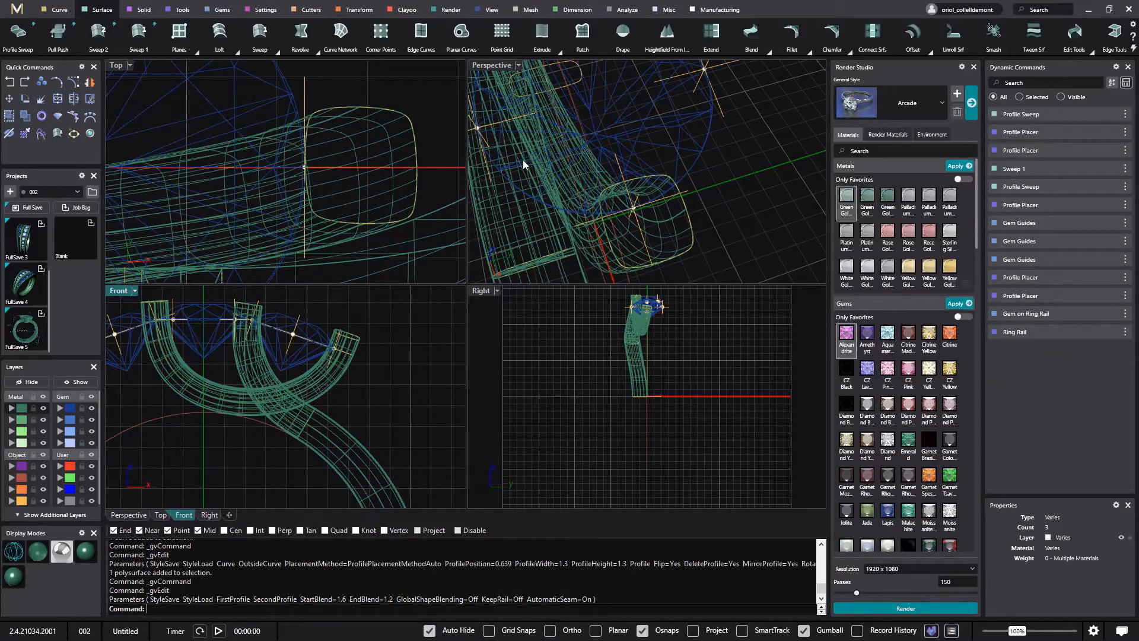
Add a Profile Cap with a dome thickness of -0.2 mm to the open arm end at the right gem's outer side
{"action": "double_click", "coordinate": [493, 66]}
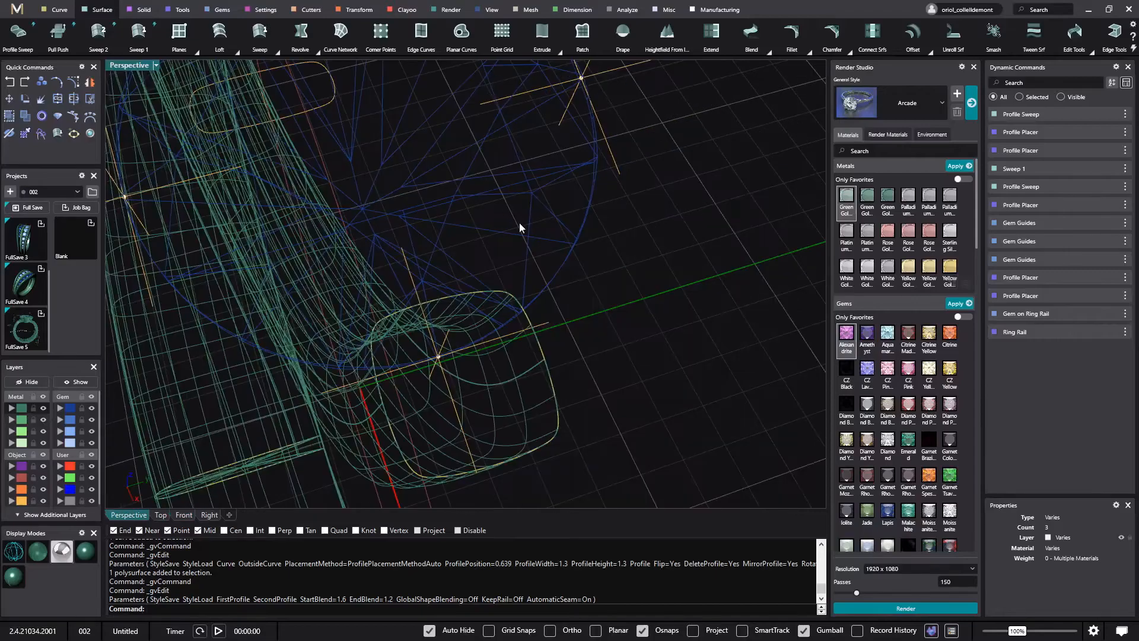
{"action": "right_click_drag", "start_coordinate": [519, 222], "coordinate": [540, 296]}
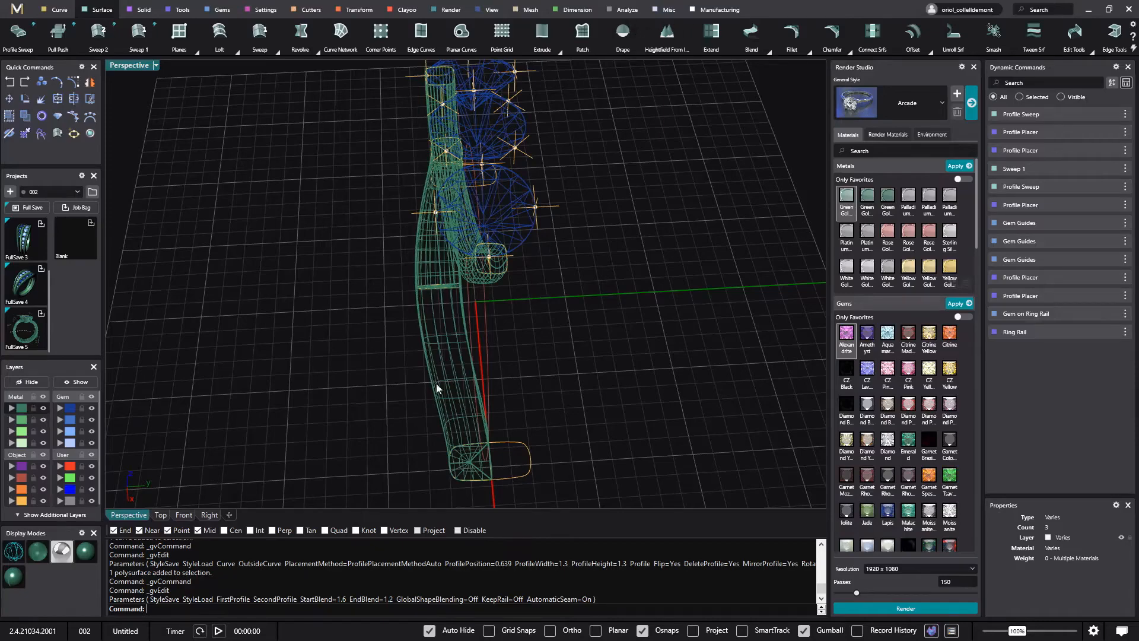
{"action": "right_click_drag", "start_coordinate": [440, 390], "coordinate": [712, 205]}
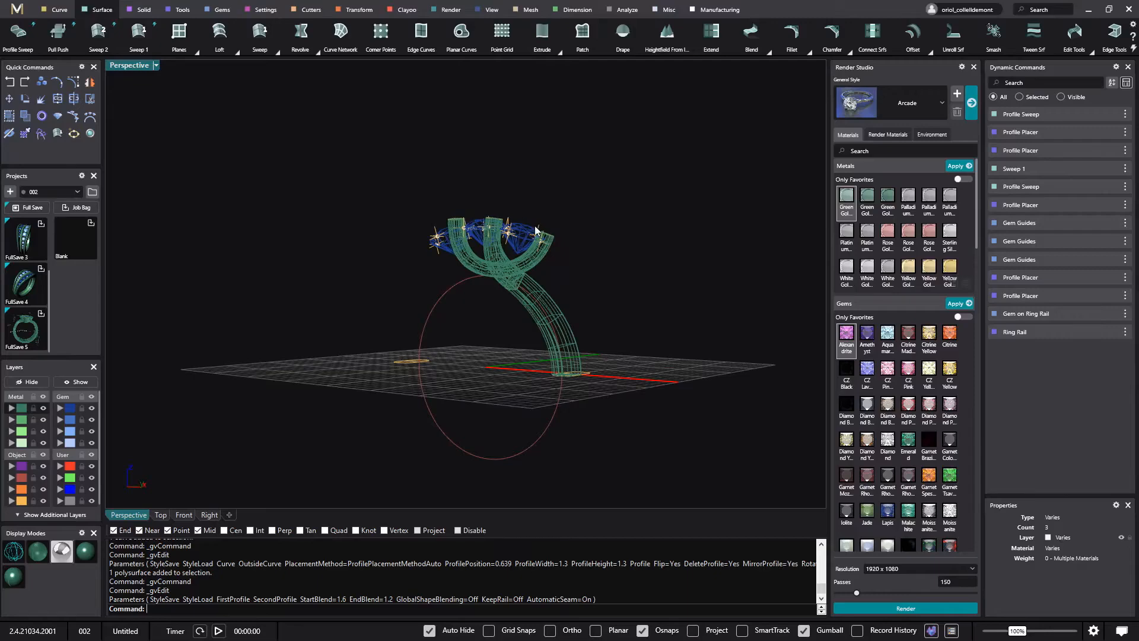
{"action": "scroll", "coordinate": [564, 254], "scroll_direction": "up", "scroll_amount": 5}
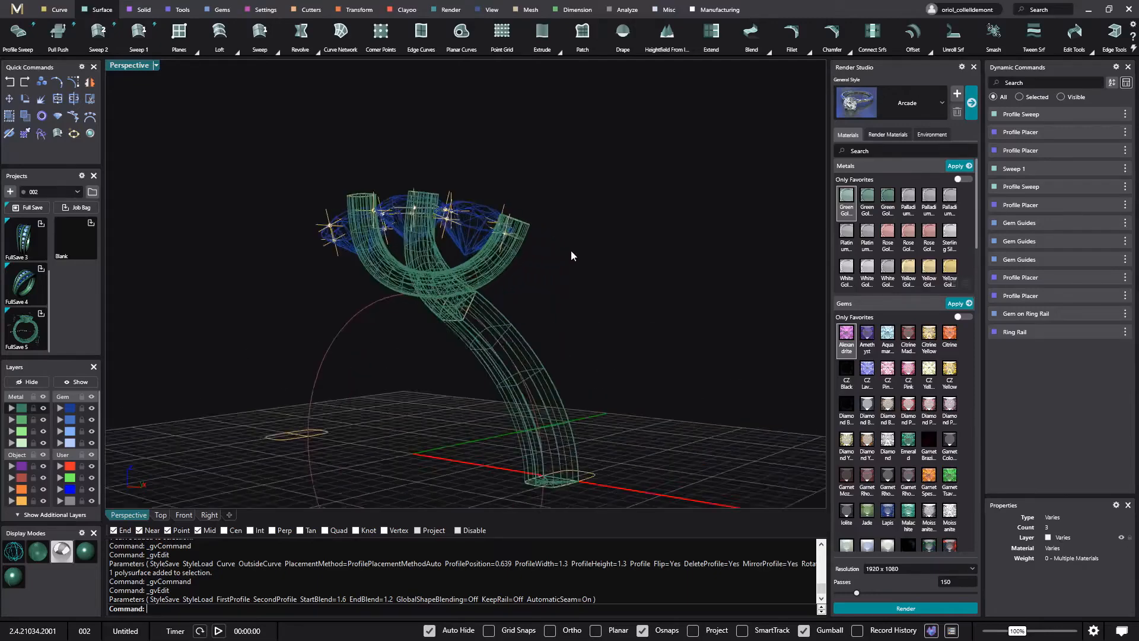
{"action": "left_click", "coordinate": [182, 10]}
{"action": "left_click", "coordinate": [566, 35]}
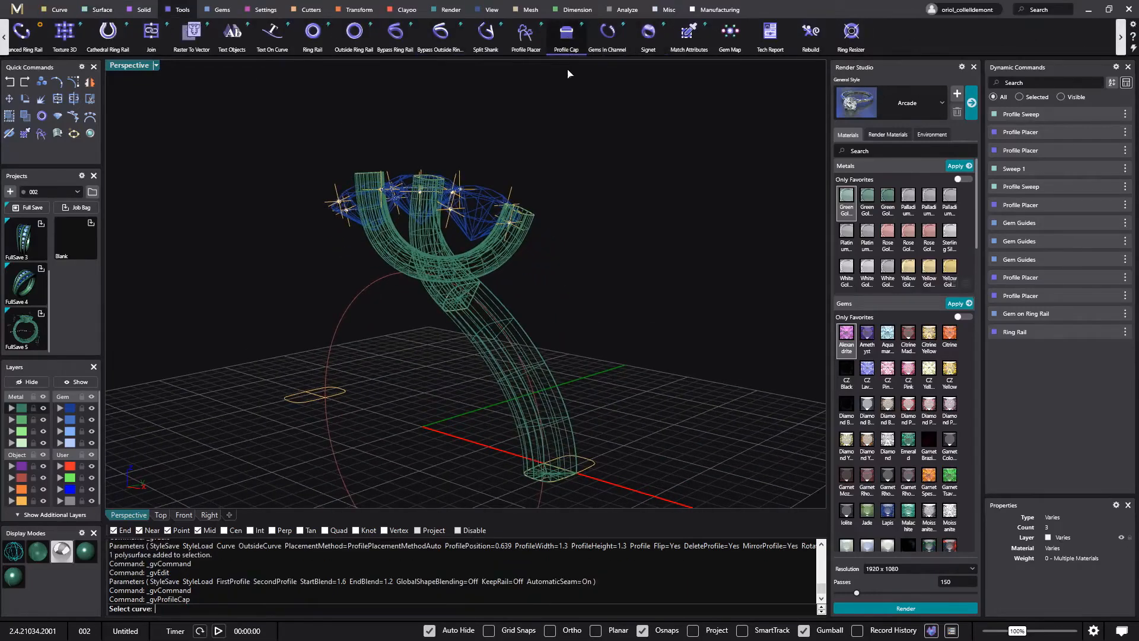
{"action": "scroll", "coordinate": [580, 237], "scroll_direction": "up", "scroll_amount": 5}
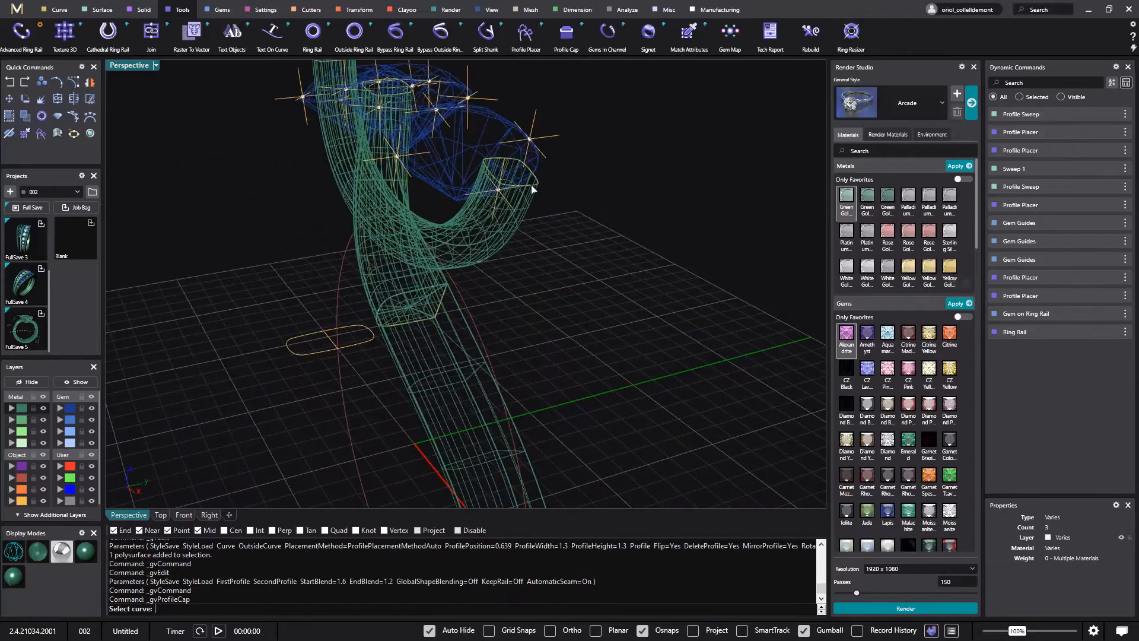
{"action": "left_click", "coordinate": [532, 189]}
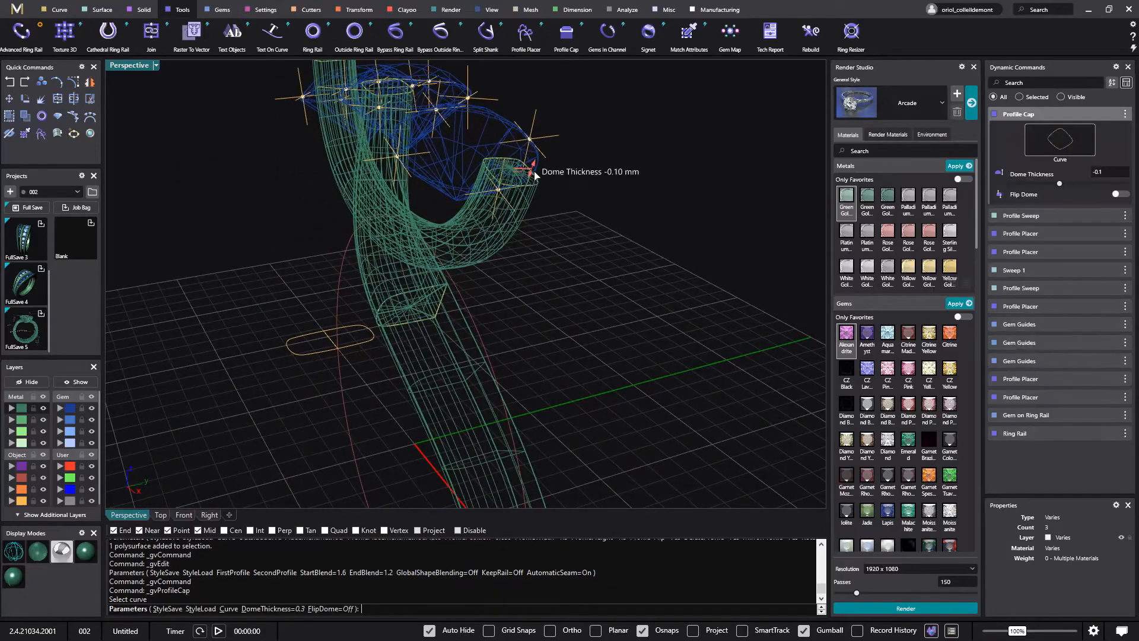
{"action": "left_click_drag", "start_coordinate": [535, 174], "coordinate": [540, 187]}
{"action": "right_click", "coordinate": [540, 201]}
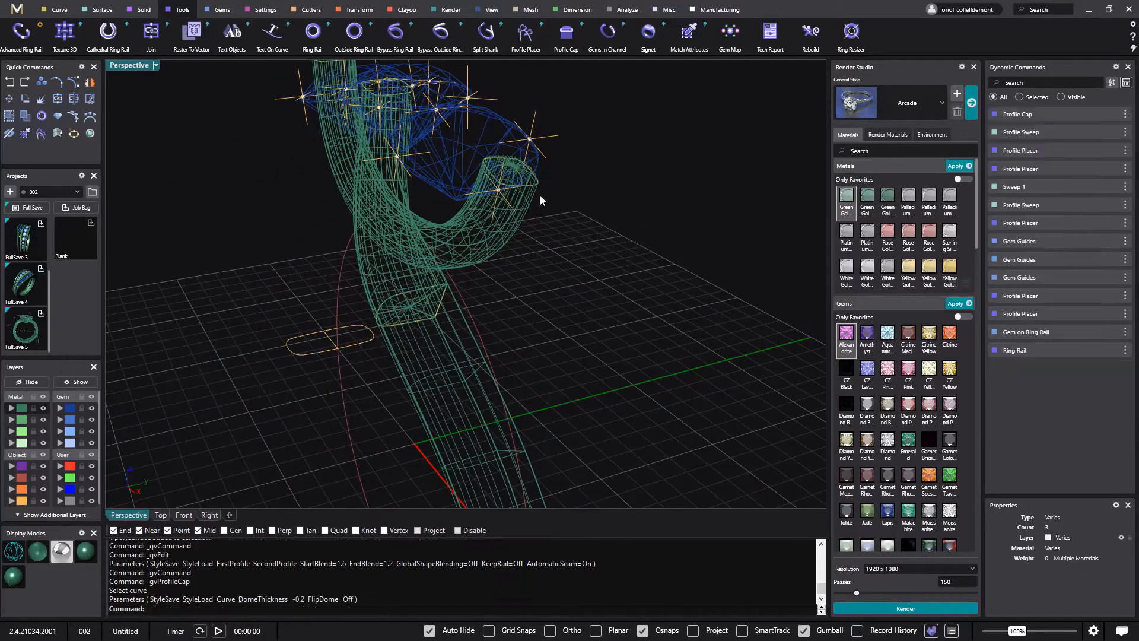
Add a Profile Cap with a dome thickness of -0.2 mm to the open upper end of the shank's arm
{"action": "right_click", "coordinate": [619, 147]}
{"action": "left_click", "coordinate": [401, 94]}
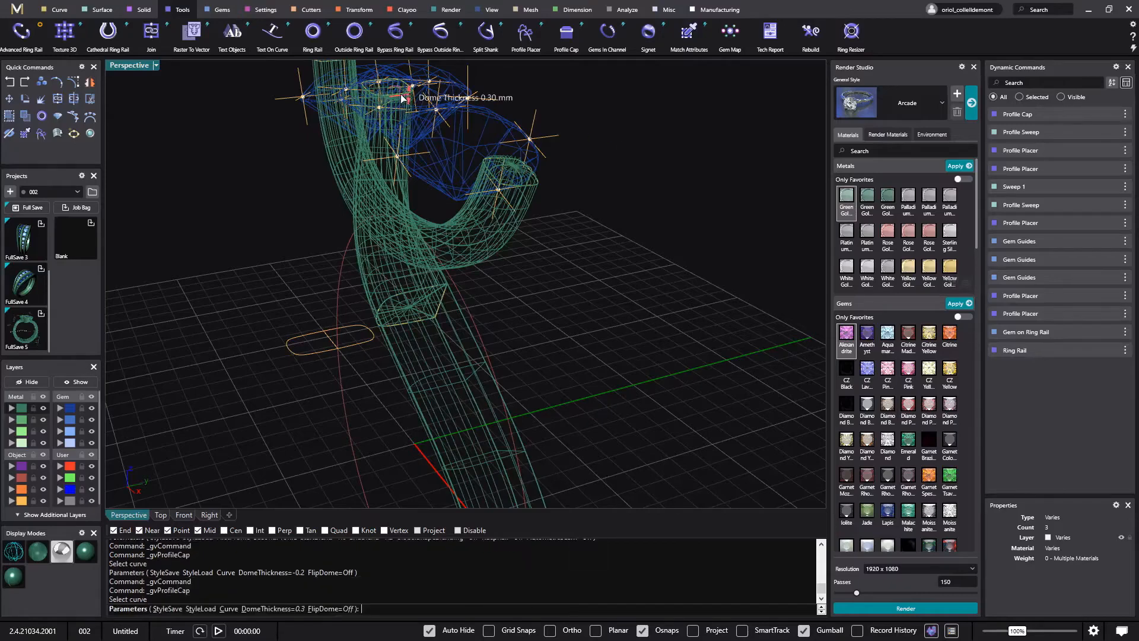
{"action": "left_click_drag", "start_coordinate": [410, 98], "coordinate": [410, 80]}
{"action": "right_click_drag", "start_coordinate": [417, 168], "coordinate": [328, 326]}
{"action": "key", "text": "Return"}
Add a Profile Cap with a dome thickness of -0.2 mm to the crossing arm's remaining open end beside the center gem
{"action": "key", "text": "Return"}
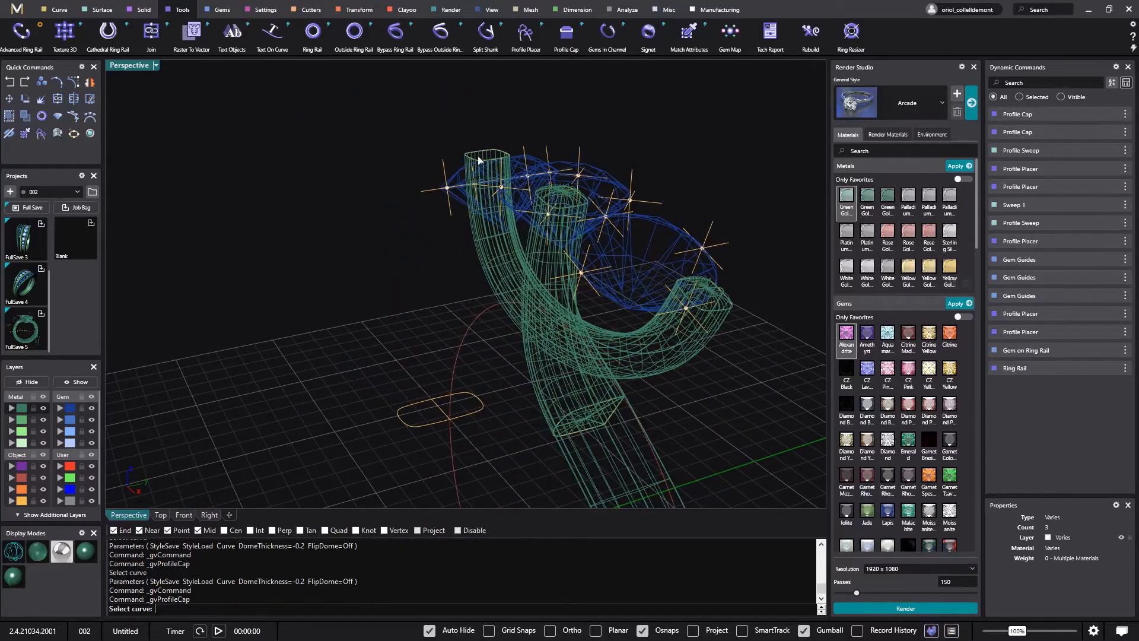
{"action": "left_click", "coordinate": [492, 155]}
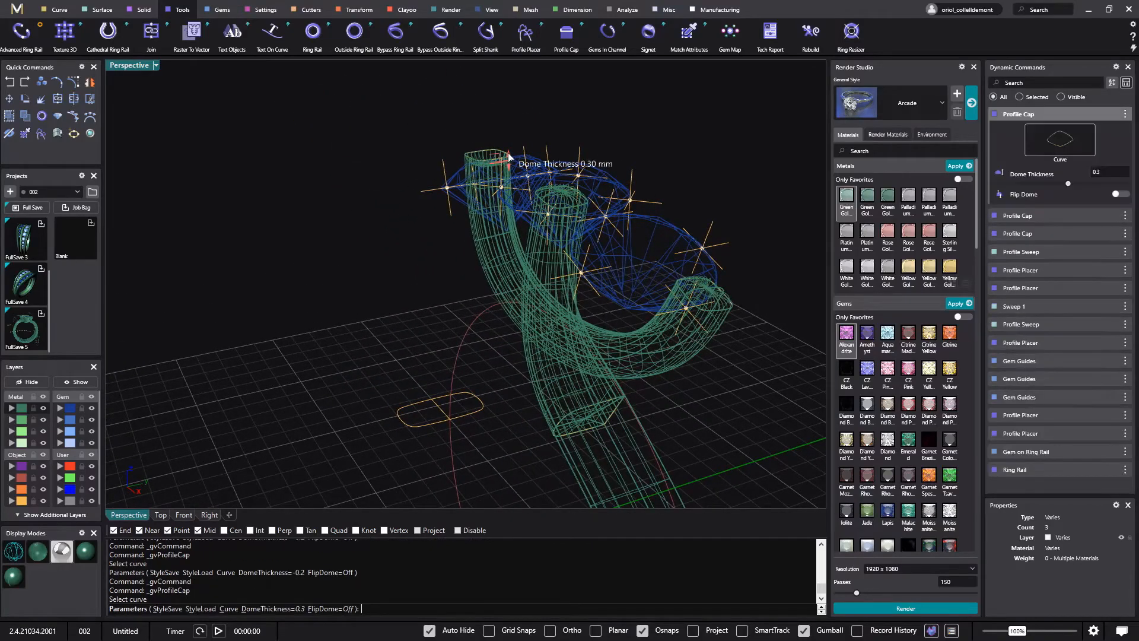
{"action": "left_click_drag", "start_coordinate": [508, 154], "coordinate": [509, 172]}
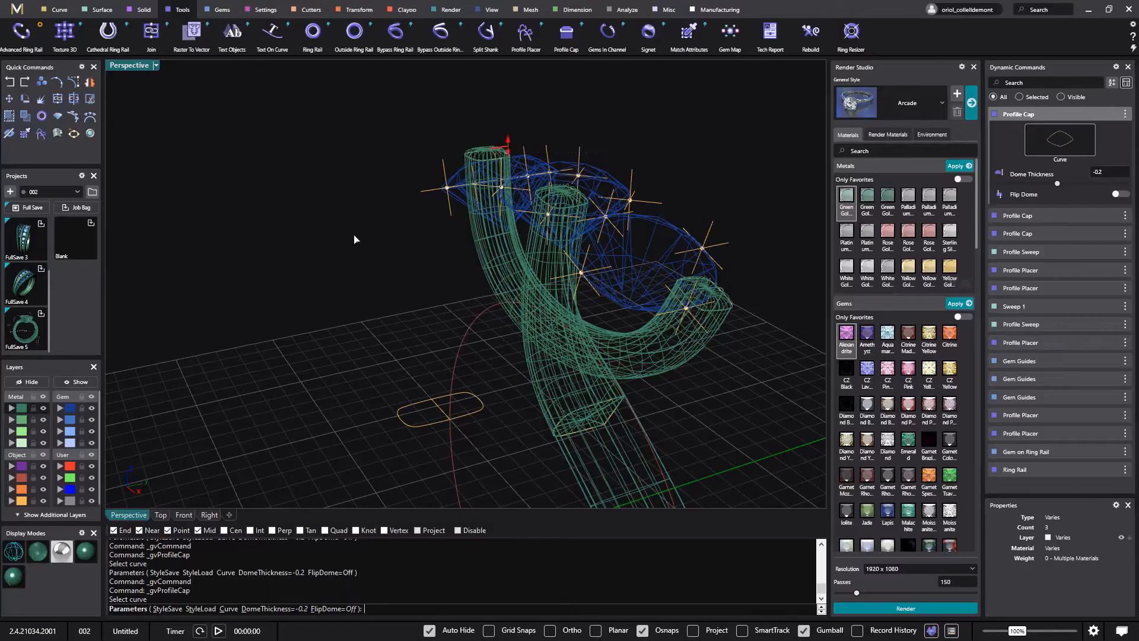
{"action": "key", "text": "Return"}
Switch the perspective view from wireframe to a shaded display of the ring
{"action": "right_click_drag", "start_coordinate": [354, 239], "coordinate": [508, 291]}
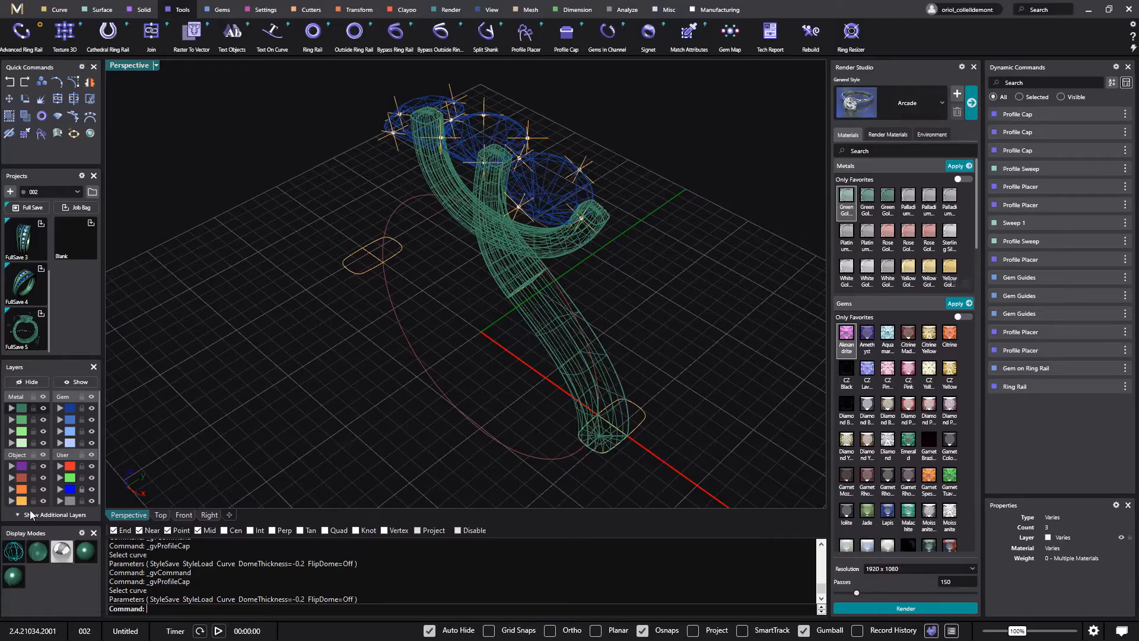
{"action": "left_click", "coordinate": [38, 552]}
{"action": "mouse_move", "coordinate": [383, 390]}
{"action": "right_mouse_down"}
{"action": "mouse_move", "coordinate": [444, 359]}
{"action": "mouse_move", "coordinate": [464, 364]}
{"action": "right_mouse_up"}
Mirror the shank section, its upper arm and the arm's cap with X Mirror, Y Mirror and Multi enabled
{"action": "left_click", "coordinate": [546, 305]}
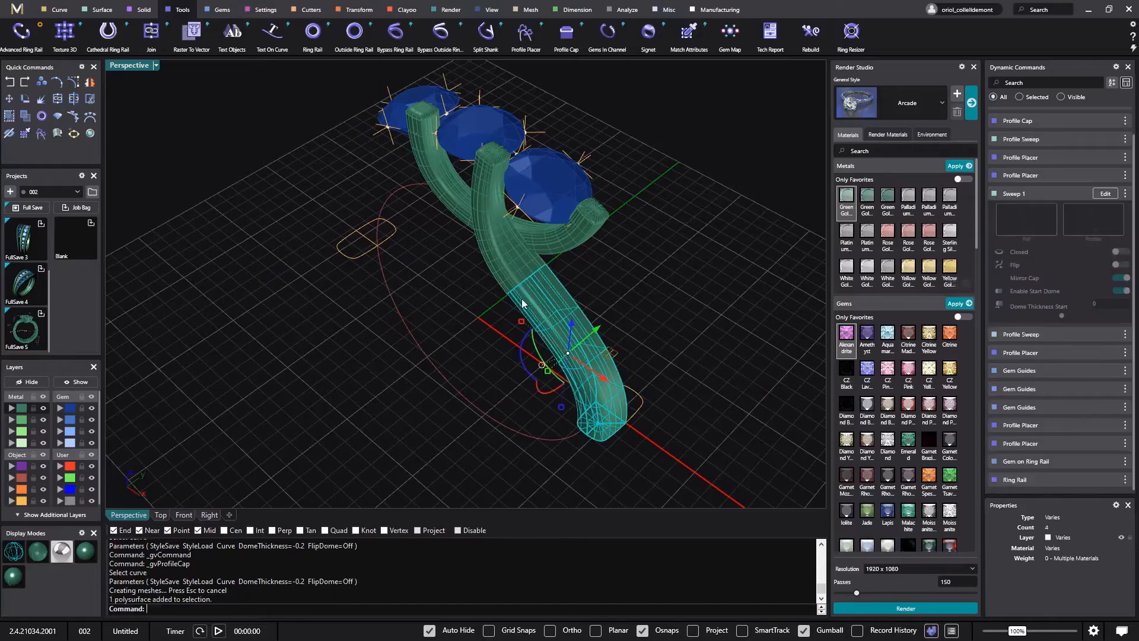
{"action": "left_click", "coordinate": [505, 263], "text": "shift"}
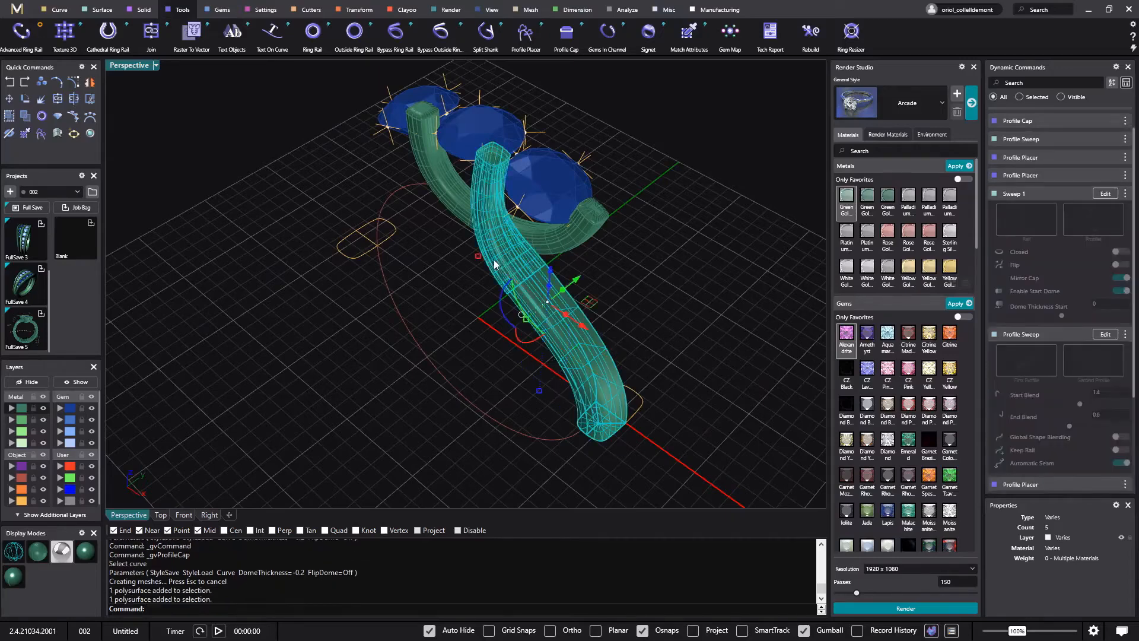
{"action": "left_click", "coordinate": [486, 155], "text": "shift"}
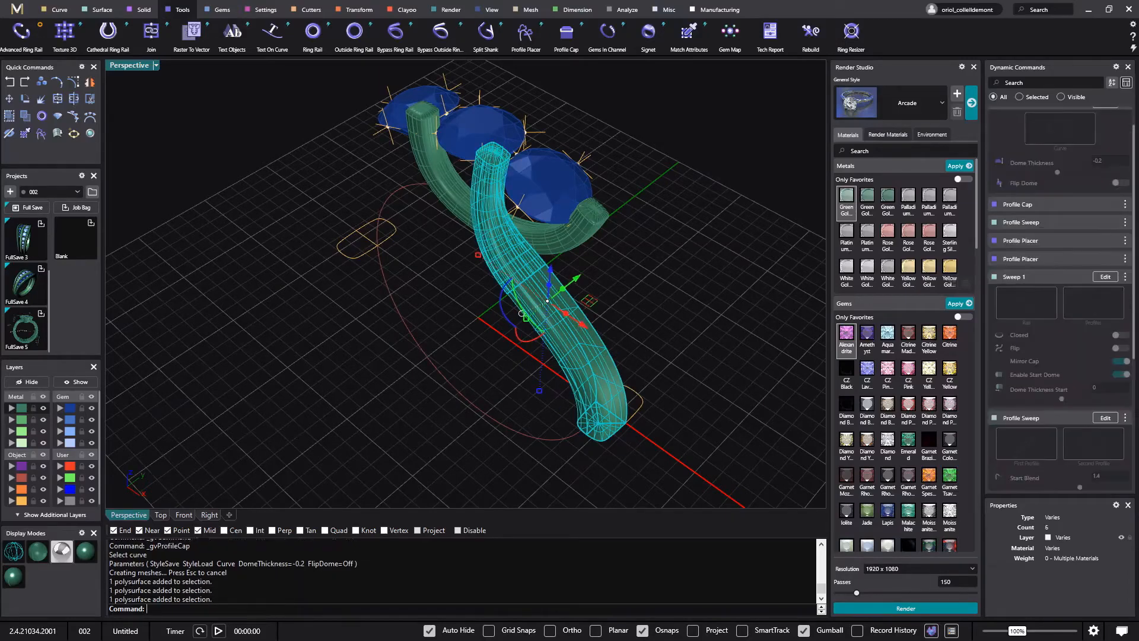
{"action": "left_click", "coordinate": [358, 11]}
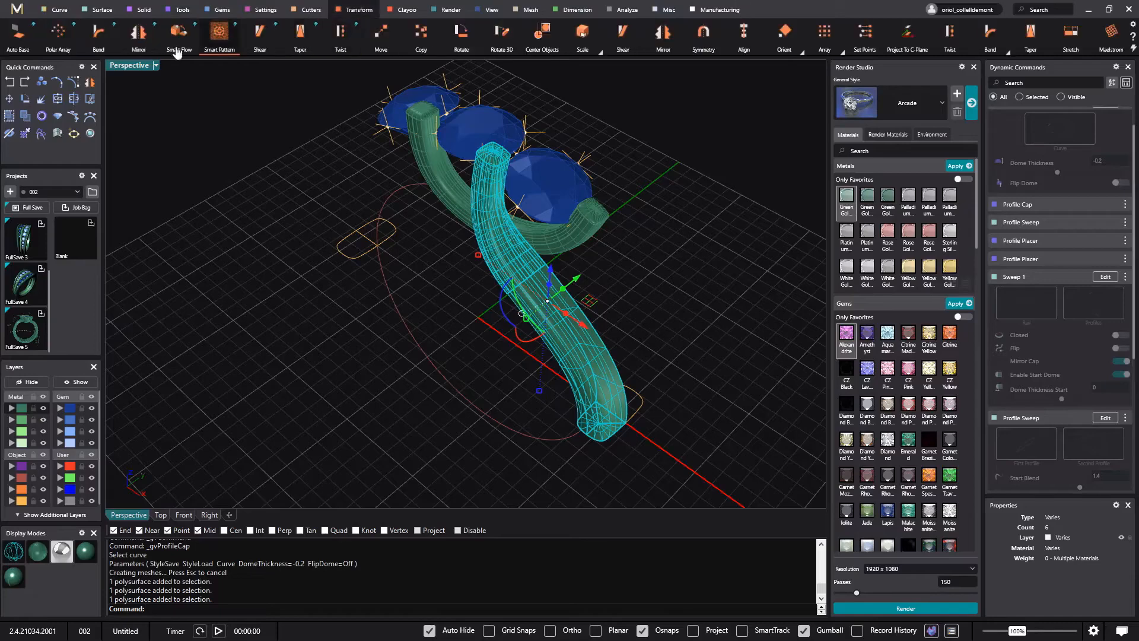
{"action": "left_click", "coordinate": [138, 36]}
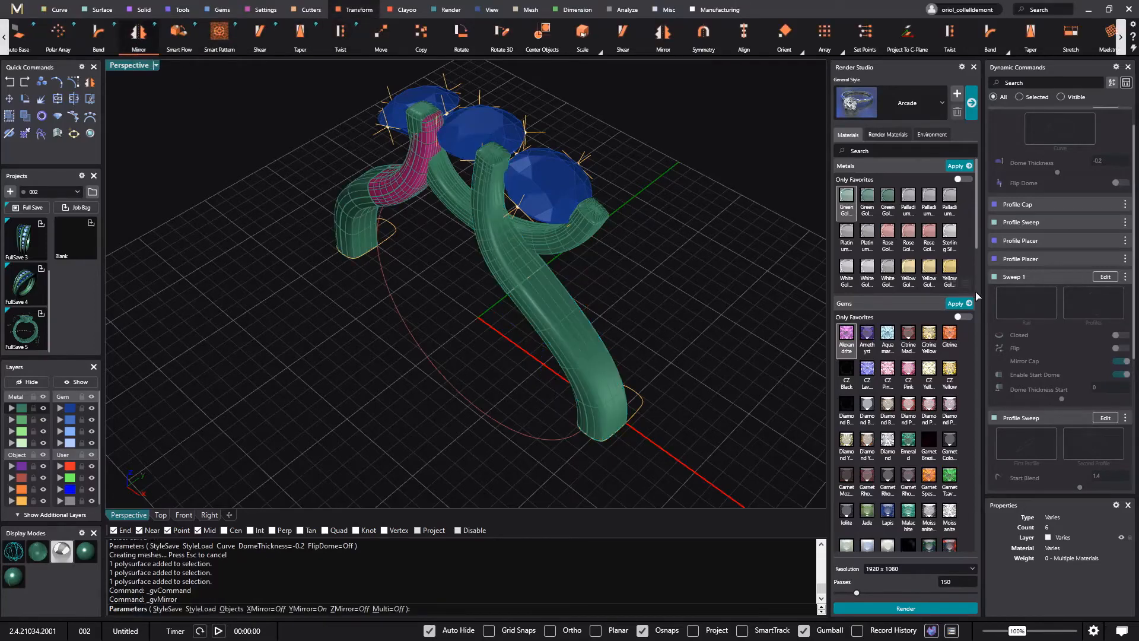
{"action": "left_click", "coordinate": [1119, 147]}
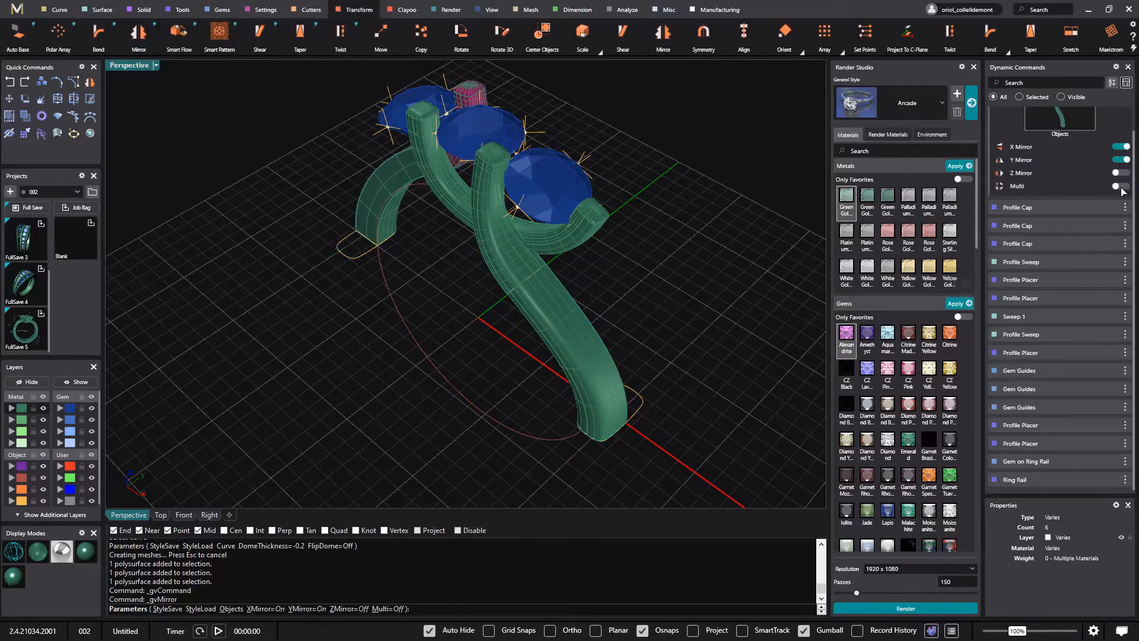
{"action": "left_click", "coordinate": [1121, 188]}
{"action": "right_click_drag", "start_coordinate": [716, 261], "coordinate": [722, 224]}
{"action": "right_click", "coordinate": [718, 245]}
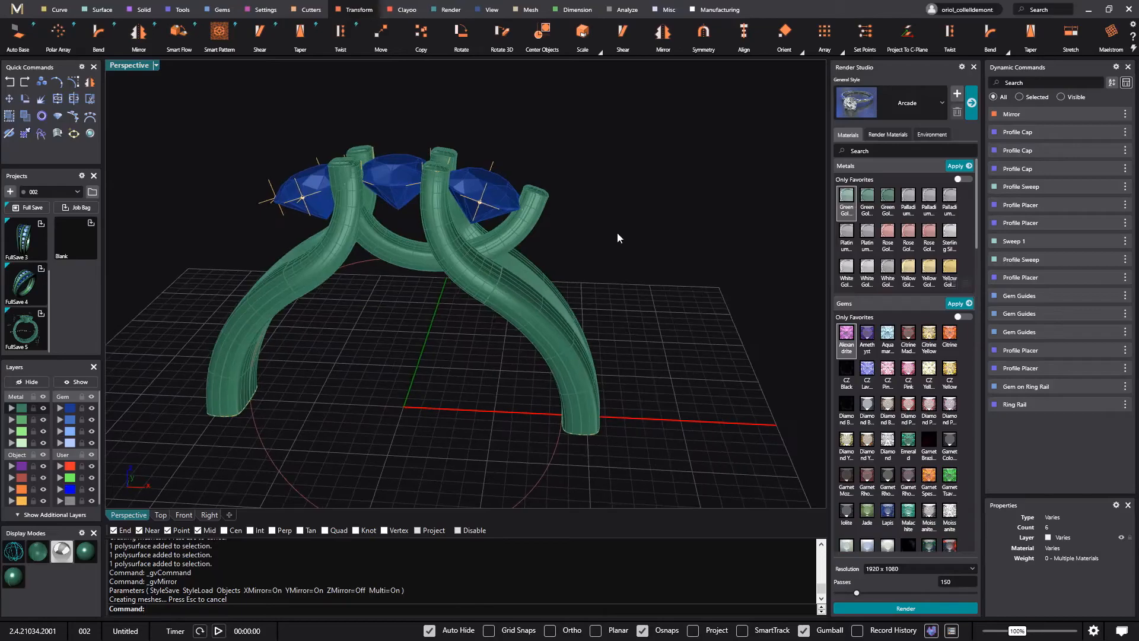
Mirror the crossing arm and the caps at both its ends with X Mirror, Y Mirror and Multi enabled
{"action": "scroll", "coordinate": [594, 229], "scroll_direction": "up", "scroll_amount": 4}
{"action": "scroll", "coordinate": [521, 230], "scroll_direction": "down", "scroll_amount": 3}
{"action": "right_click_drag", "start_coordinate": [521, 230], "coordinate": [391, 262]}
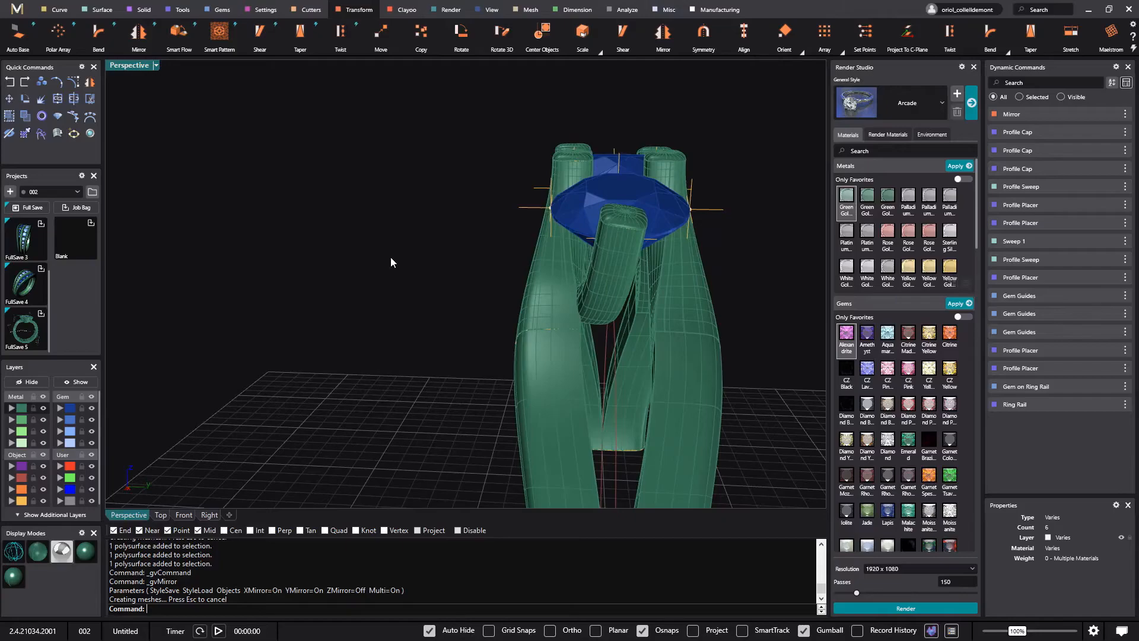
{"action": "left_click", "coordinate": [606, 274]}
{"action": "right_click_drag", "start_coordinate": [635, 274], "coordinate": [692, 247]}
{"action": "scroll", "coordinate": [610, 184], "scroll_direction": "up", "scroll_amount": 5}
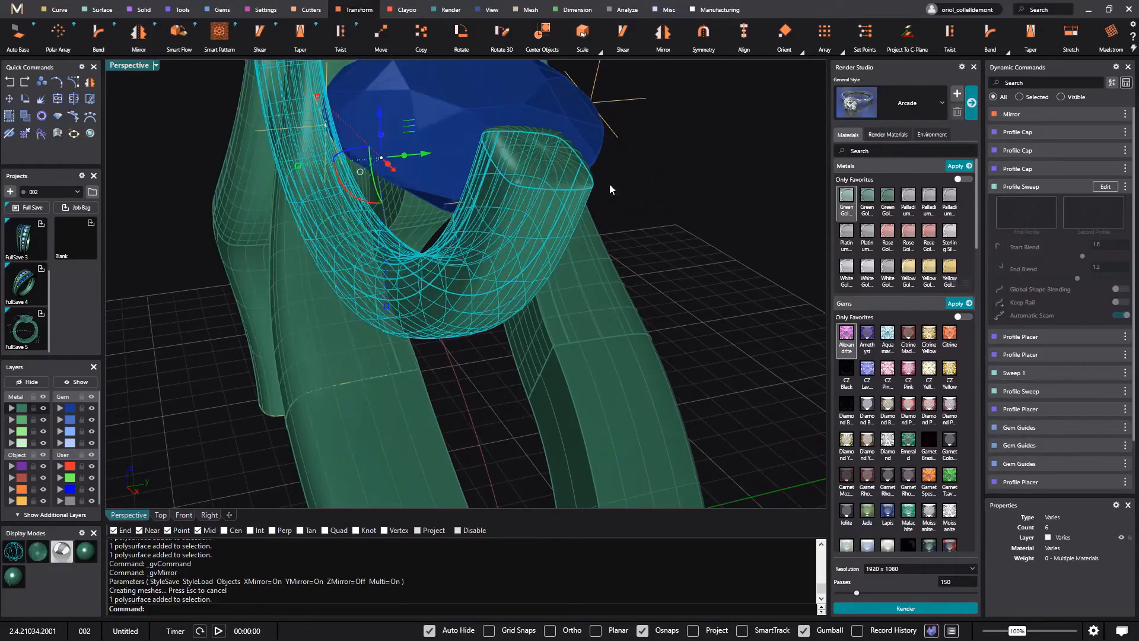
{"action": "left_click", "coordinate": [543, 167], "text": "shift"}
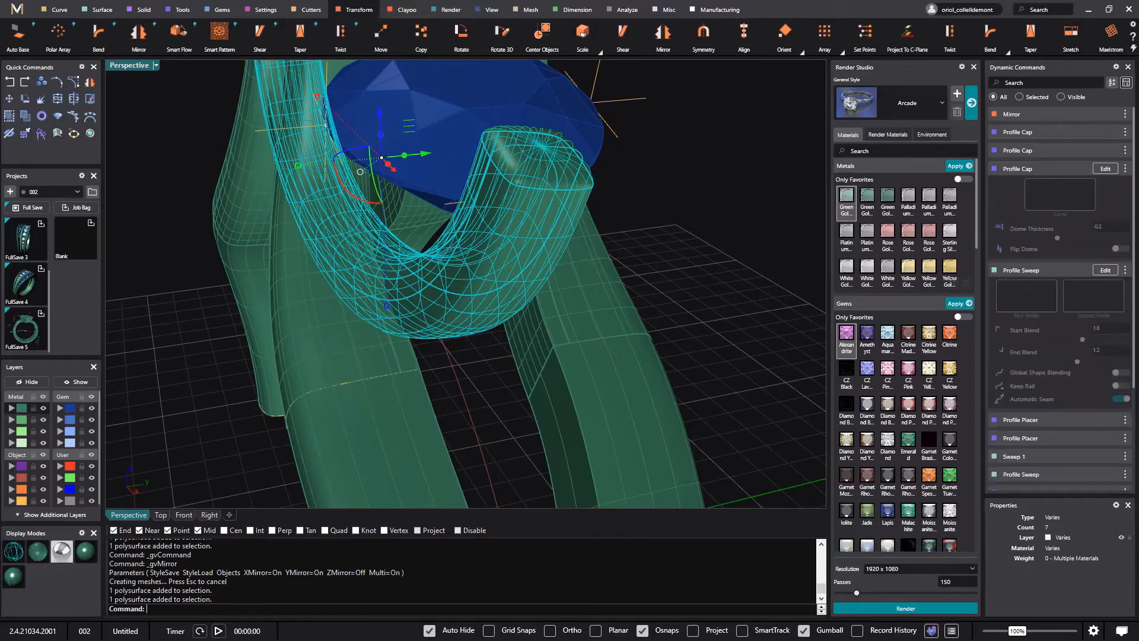
{"action": "scroll", "coordinate": [508, 183], "scroll_direction": "down", "scroll_amount": 5}
{"action": "right_click_drag", "start_coordinate": [508, 183], "coordinate": [505, 234]}
{"action": "scroll", "coordinate": [503, 236], "scroll_direction": "up", "scroll_amount": 5}
{"action": "scroll", "coordinate": [504, 236], "scroll_direction": "down", "scroll_amount": 5}
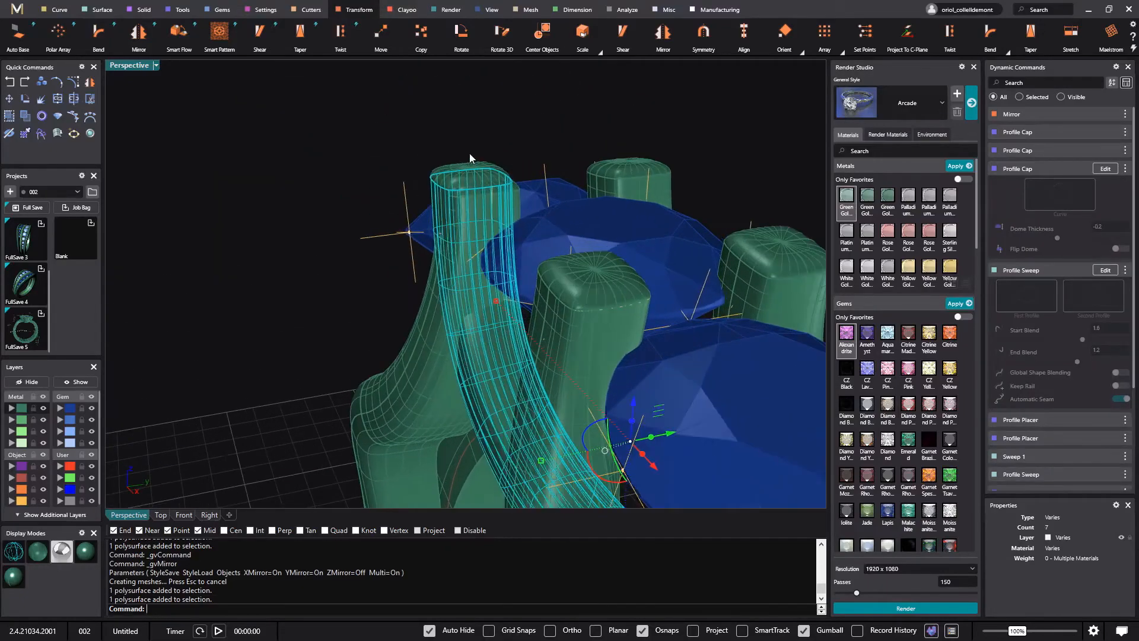
{"action": "left_click", "coordinate": [468, 160], "text": "shift"}
{"action": "right_click_drag", "start_coordinate": [468, 160], "coordinate": [427, 150]}
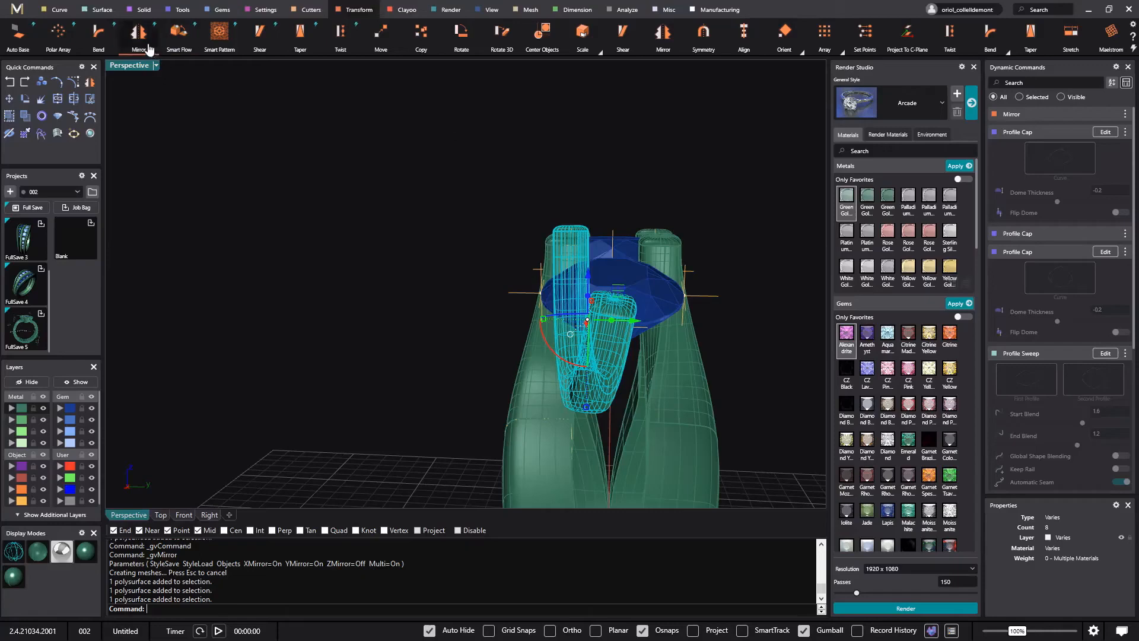
{"action": "left_click", "coordinate": [148, 47]}
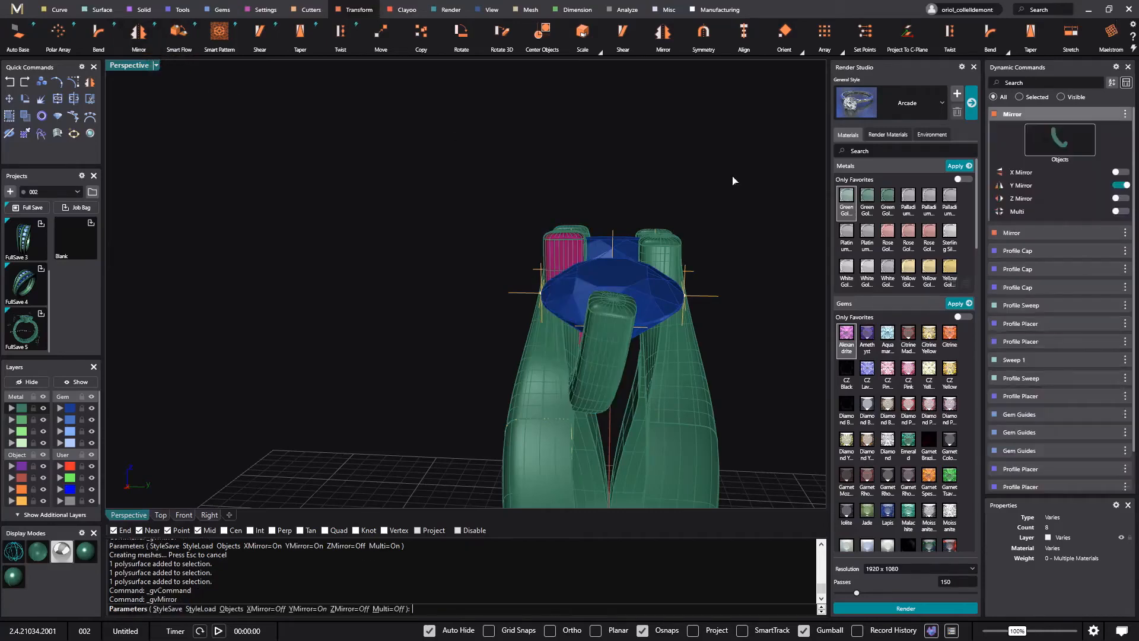
{"action": "left_click", "coordinate": [1118, 172]}
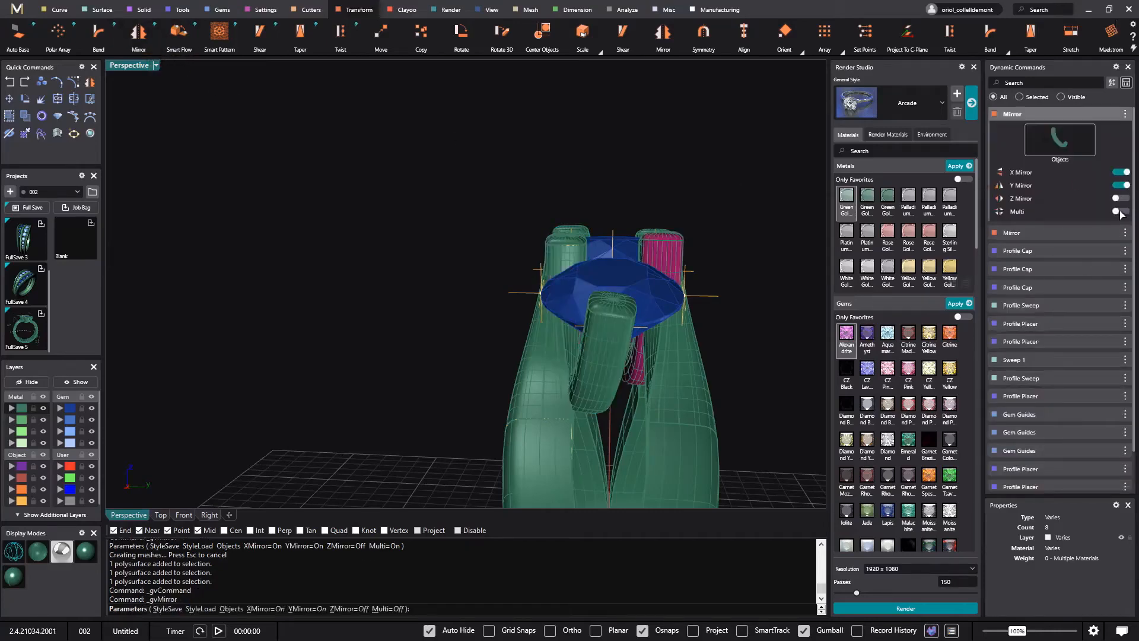
{"action": "left_click", "coordinate": [1119, 211]}
{"action": "right_click_drag", "start_coordinate": [249, 343], "coordinate": [491, 407]}
{"action": "scroll", "coordinate": [654, 341], "scroll_direction": "down", "scroll_amount": 3}
{"action": "right_click", "coordinate": [657, 350]}
Edit the profile at the crossing arm's outer end and rotate it slightly where the mirrored arms meet
{"action": "scroll", "coordinate": [512, 355], "scroll_direction": "up", "scroll_amount": 6}
{"action": "right_click_drag", "start_coordinate": [500, 324], "coordinate": [408, 258]}
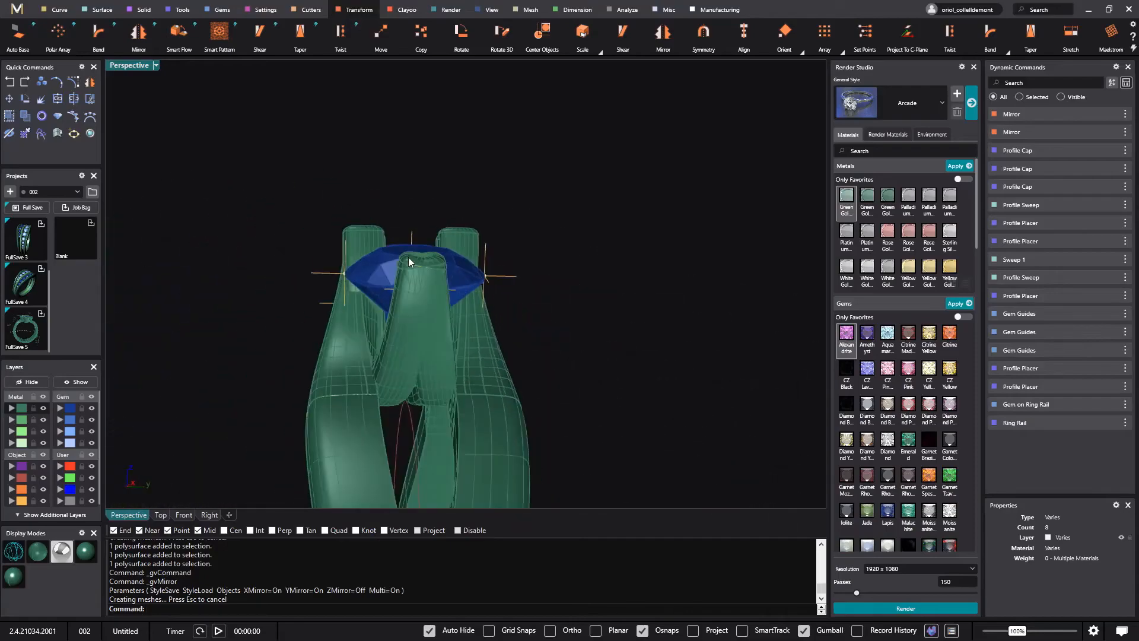
{"action": "scroll", "coordinate": [405, 269], "scroll_direction": "up", "scroll_amount": 5}
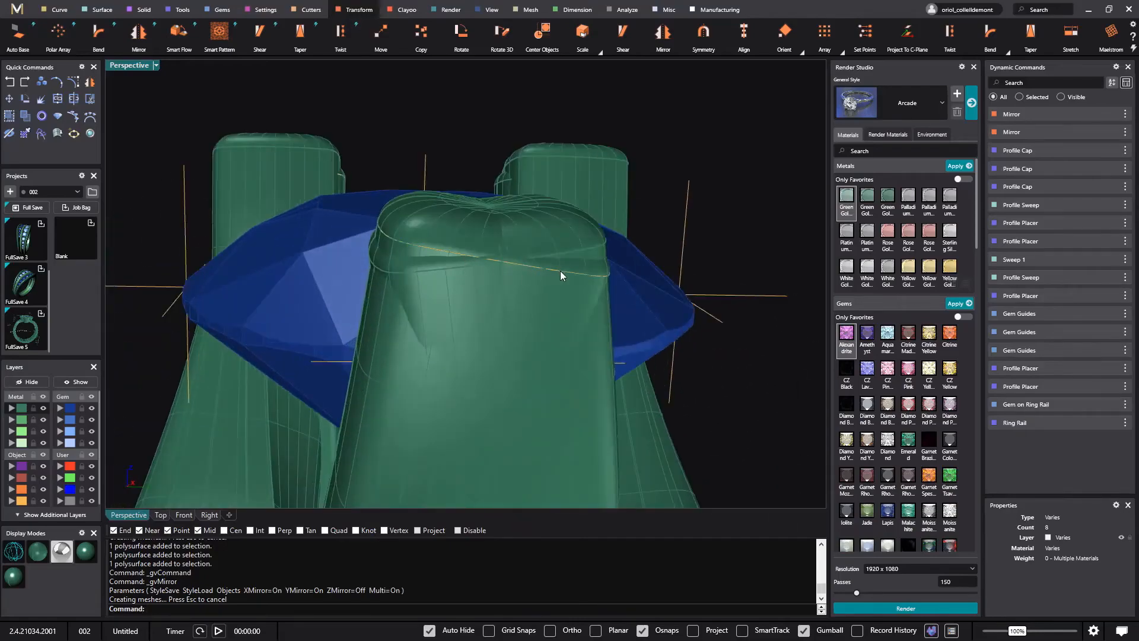
{"action": "left_click", "coordinate": [561, 272]}
{"action": "left_click", "coordinate": [606, 301]}
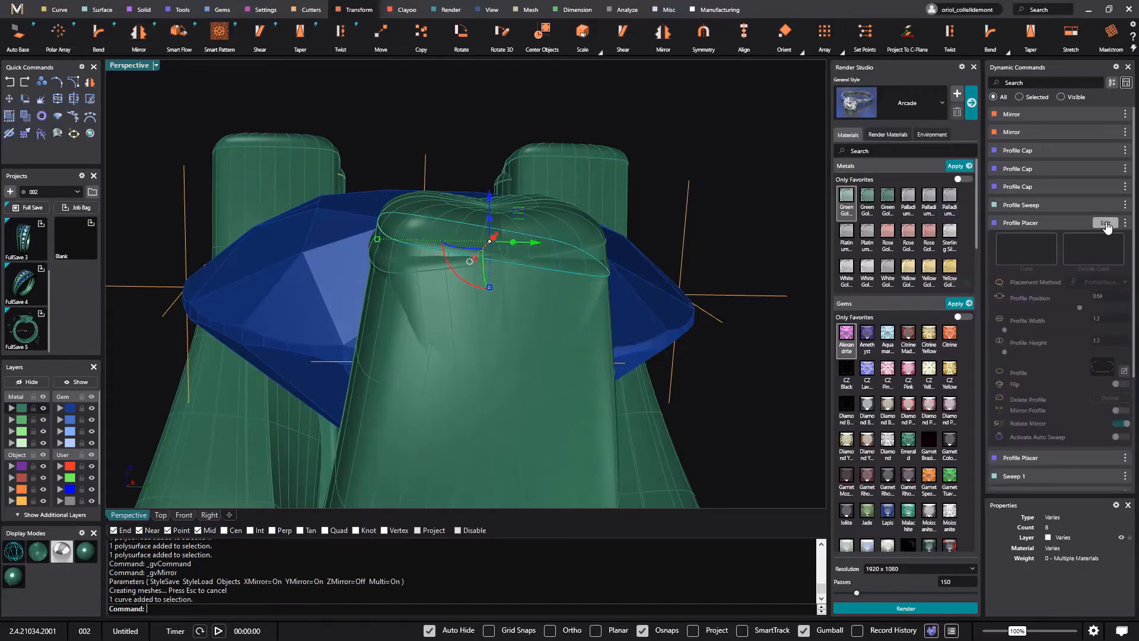
{"action": "left_click", "coordinate": [1106, 223]}
{"action": "right_click_drag", "start_coordinate": [652, 316], "coordinate": [654, 302]}
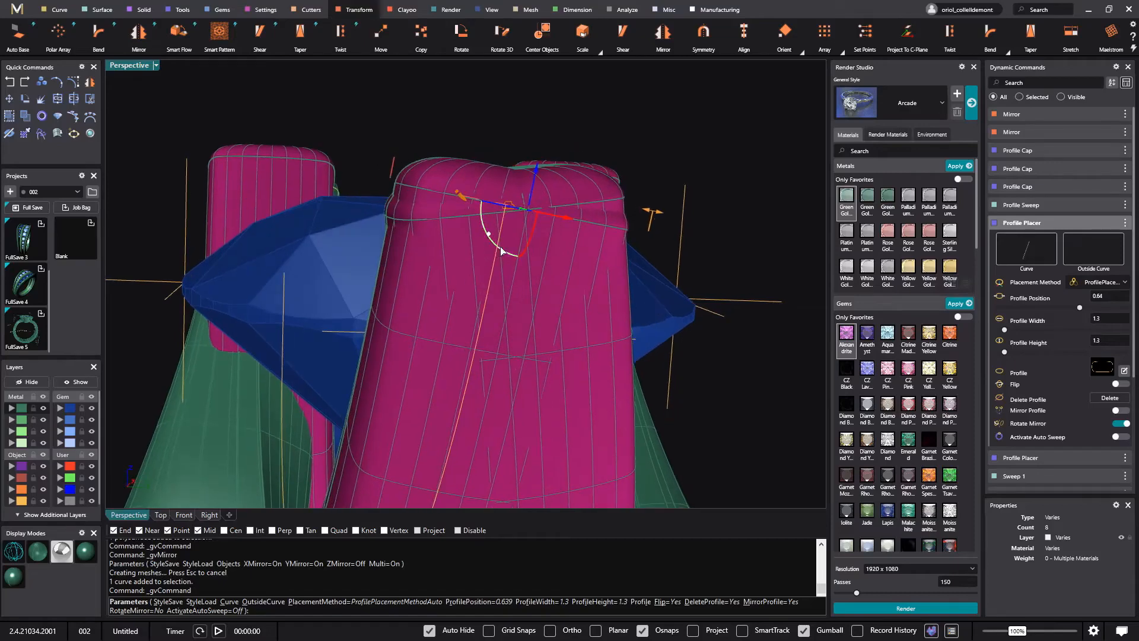
{"action": "left_click_drag", "start_coordinate": [501, 248], "coordinate": [507, 247]}
{"action": "right_click_drag", "start_coordinate": [522, 277], "coordinate": [711, 352]}
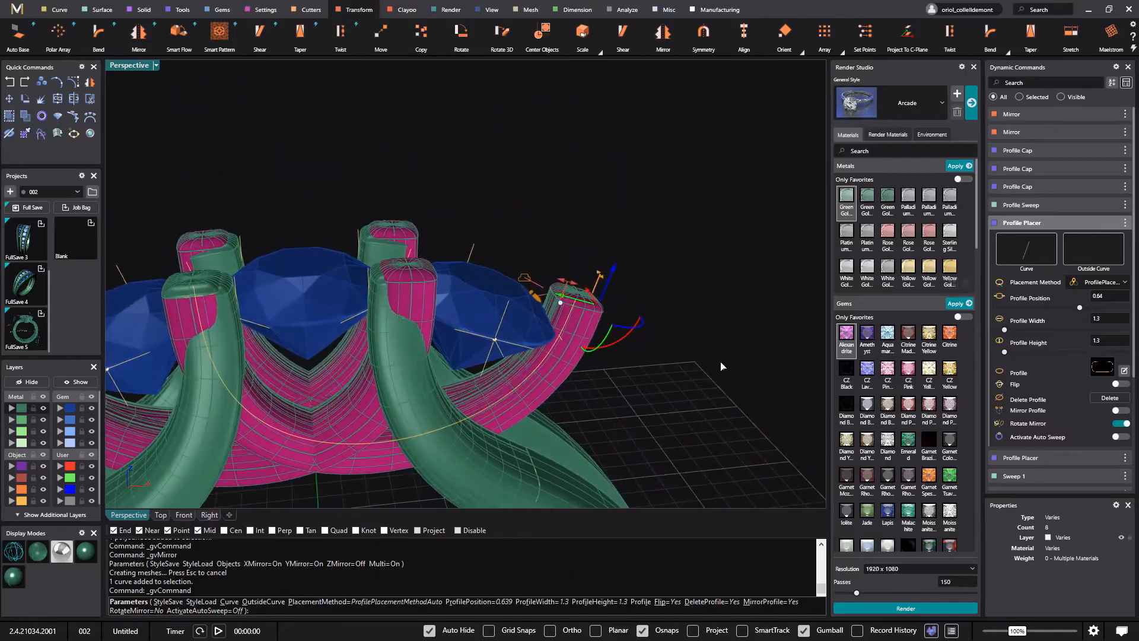
{"action": "right_click", "coordinate": [721, 366]}
Edit the profile at the crossing arm's inner end beside the center gem and lower it slightly
{"action": "scroll", "coordinate": [137, 283], "scroll_direction": "up", "scroll_amount": 5}
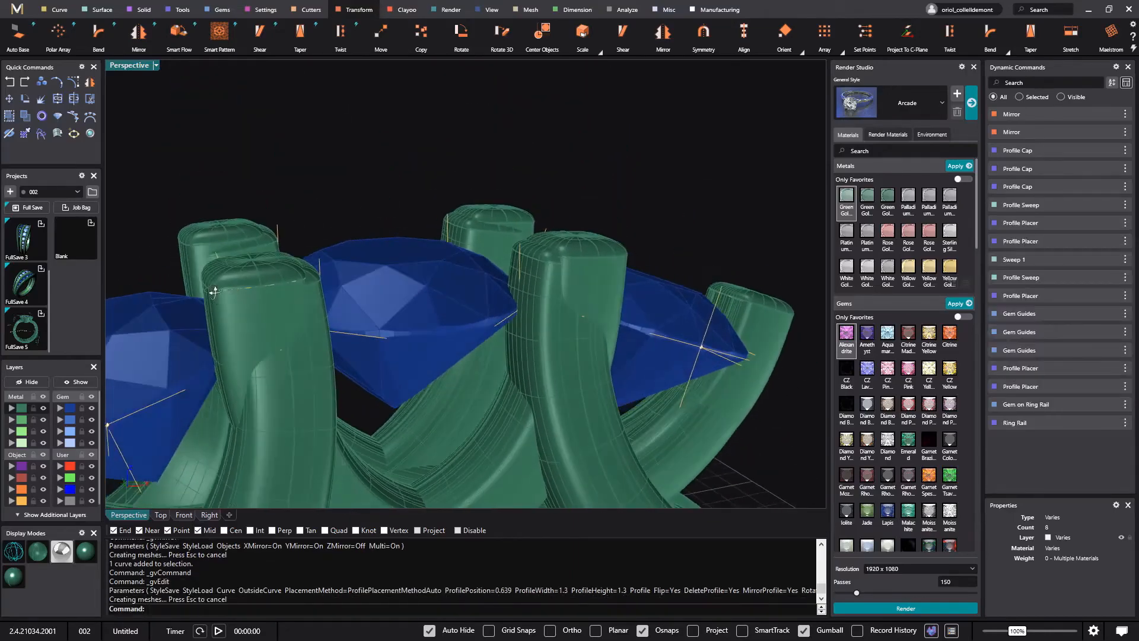
{"action": "left_click", "coordinate": [270, 285]}
{"action": "left_click", "coordinate": [302, 313]}
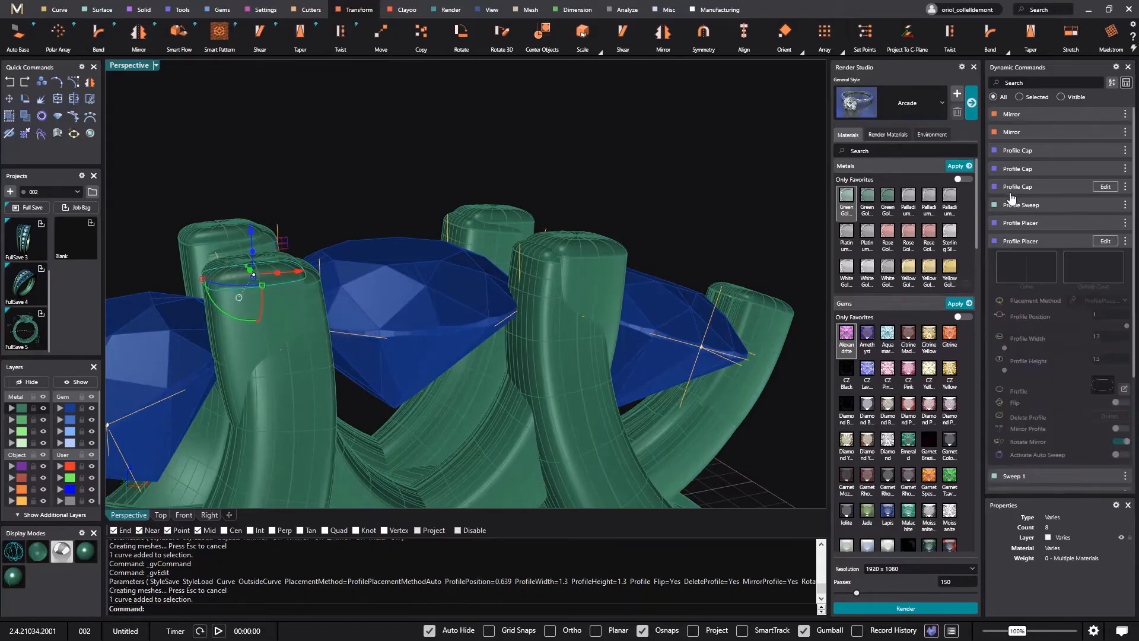
{"action": "left_click", "coordinate": [1105, 242]}
{"action": "right_click_drag", "start_coordinate": [312, 279], "coordinate": [378, 259]}
{"action": "scroll", "coordinate": [380, 285], "scroll_direction": "up", "scroll_amount": 3}
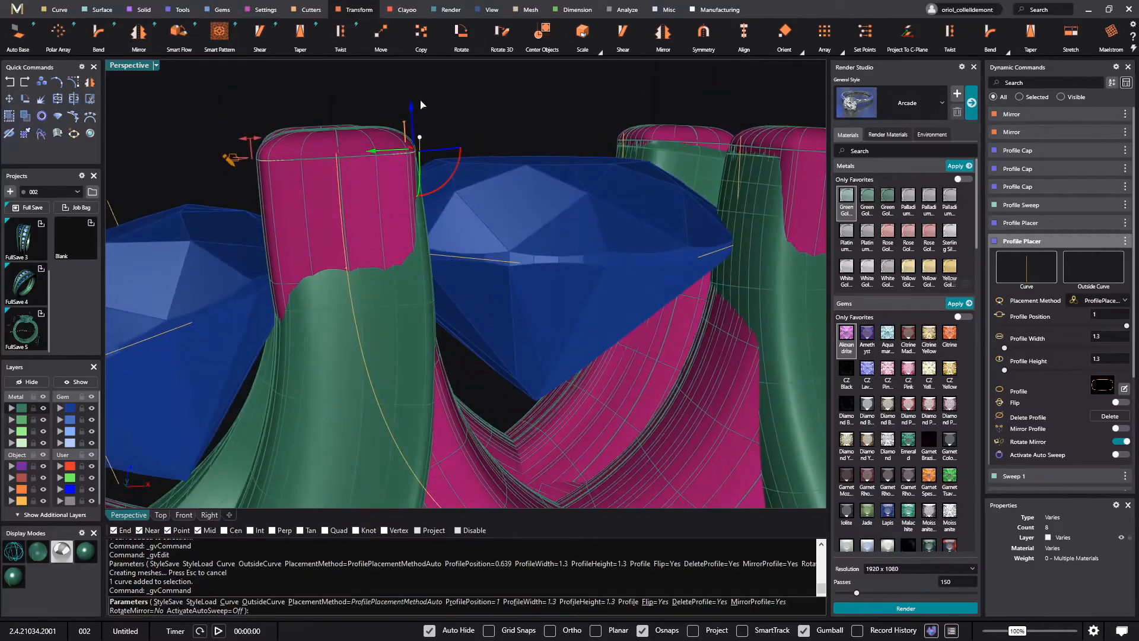
{"action": "left_click_drag", "start_coordinate": [411, 107], "coordinate": [419, 116]}
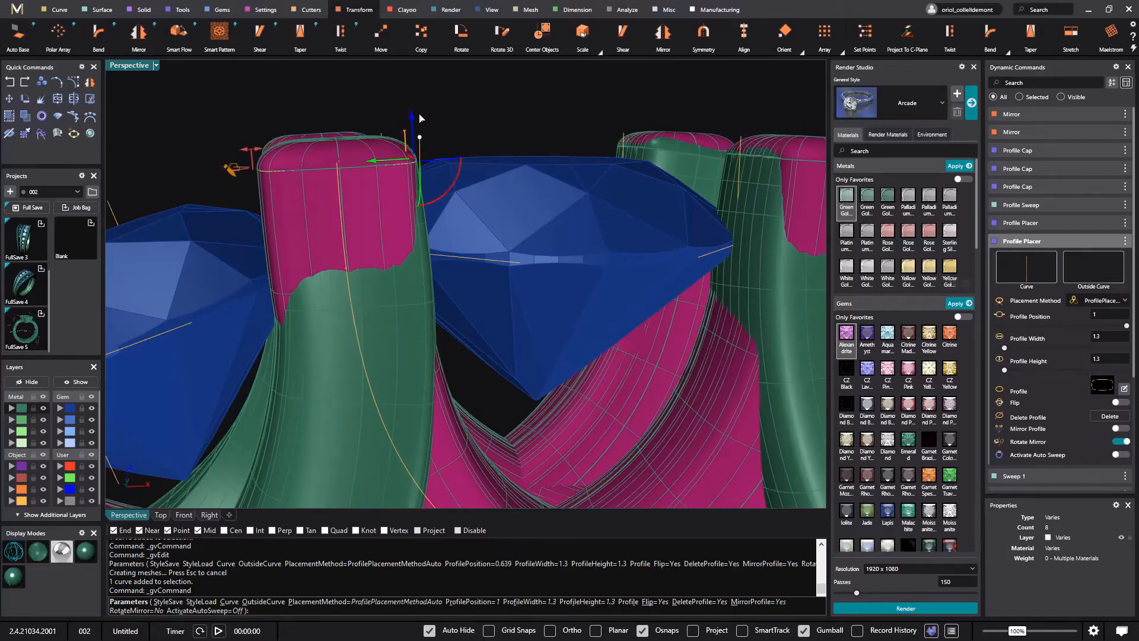
{"action": "key", "text": "Return"}
Sweep the lower half of the shank along the ring rail with Sweep 1, using the profiles at both open shank ends
{"action": "scroll", "coordinate": [483, 105], "scroll_direction": "down", "scroll_amount": 5}
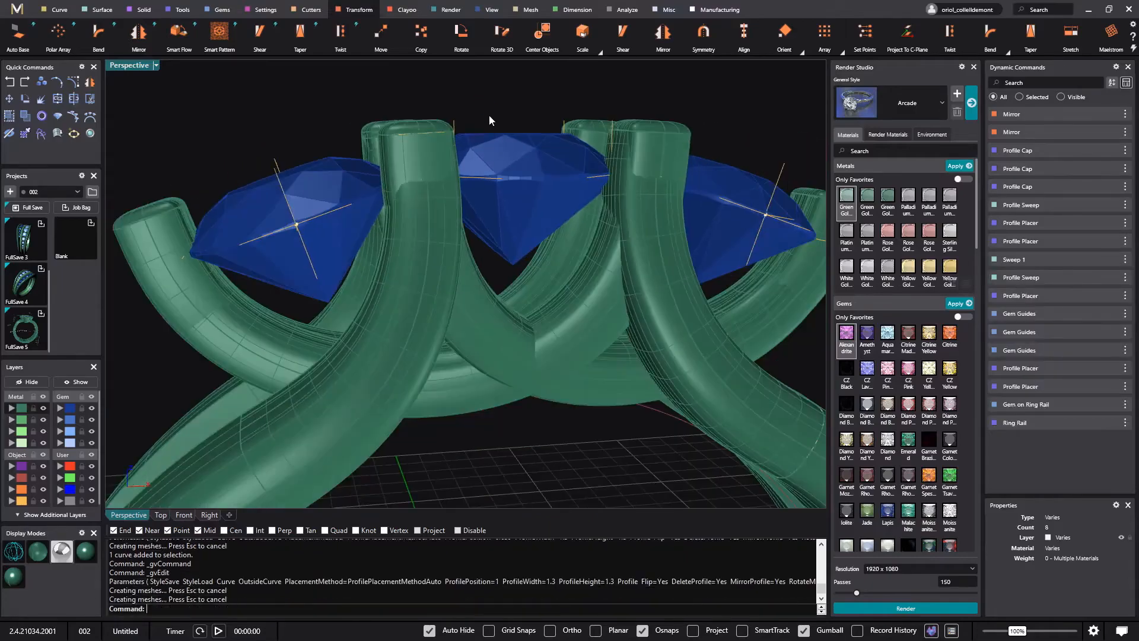
{"action": "right_click_drag", "start_coordinate": [493, 159], "coordinate": [433, 191]}
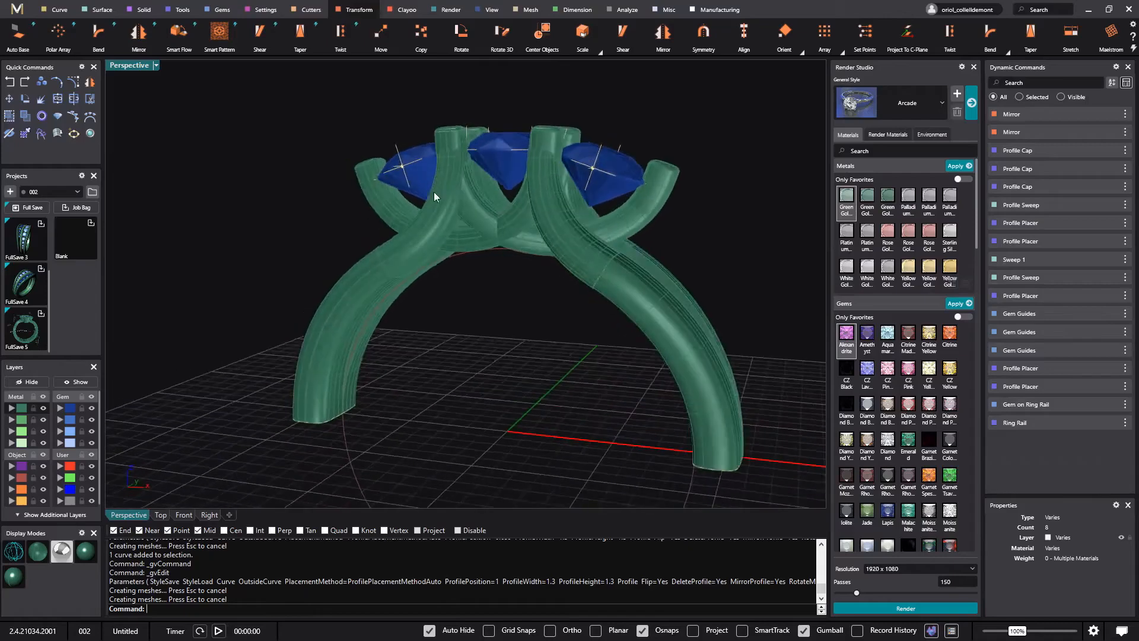
{"action": "scroll", "coordinate": [483, 250], "scroll_direction": "down", "scroll_amount": 3}
{"action": "right_click_drag", "start_coordinate": [484, 251], "coordinate": [521, 244]}
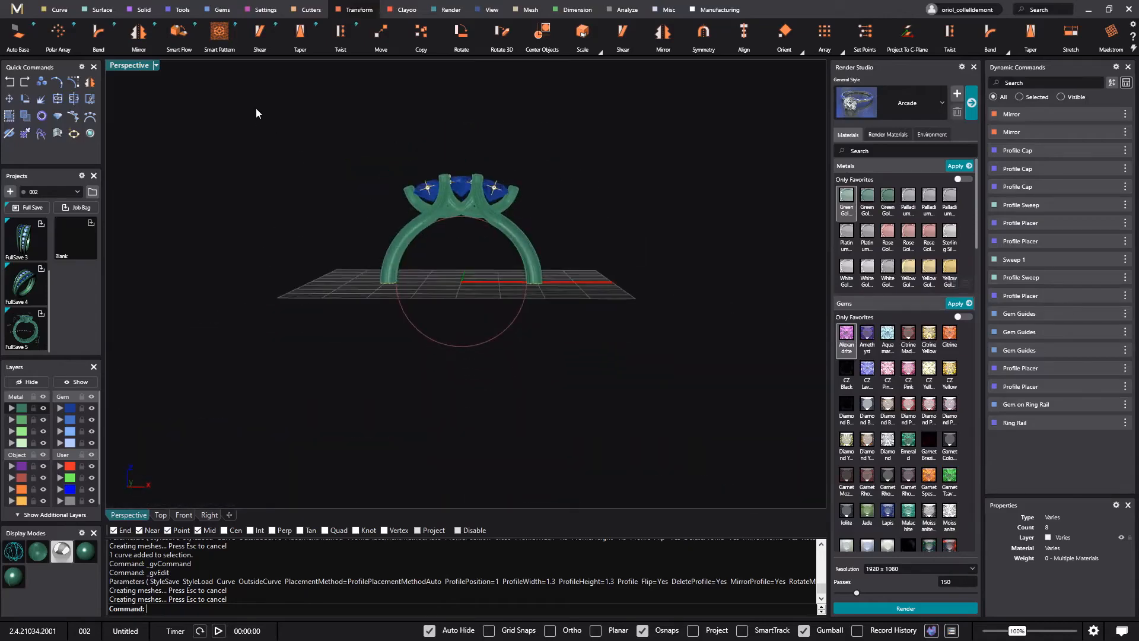
{"action": "left_click", "coordinate": [98, 9]}
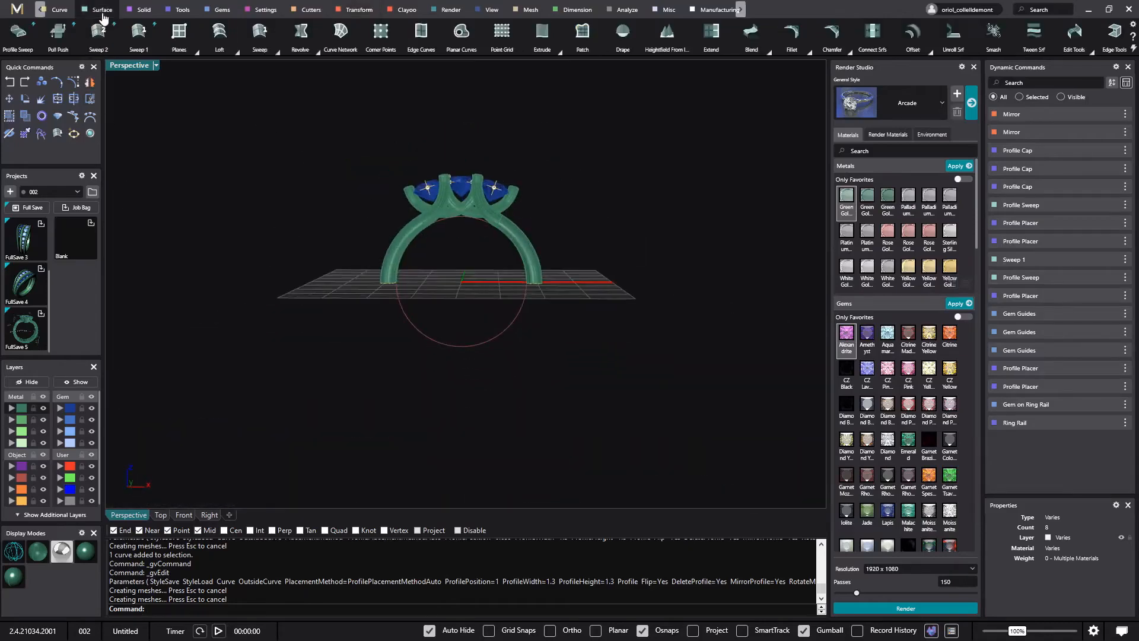
{"action": "left_click", "coordinate": [139, 36]}
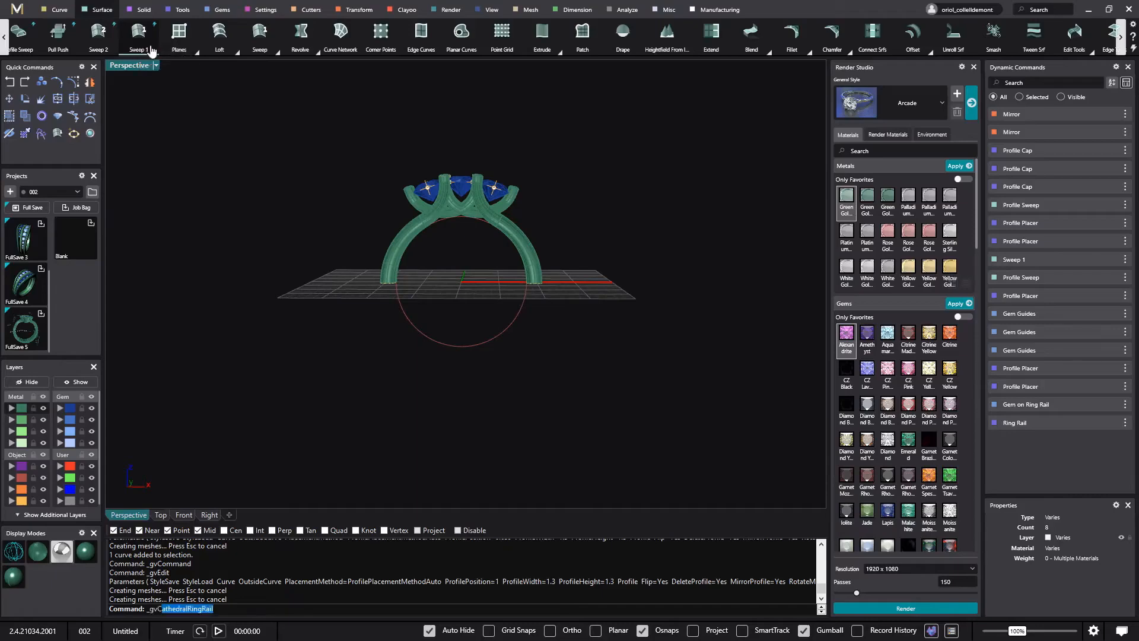
{"action": "left_click", "coordinate": [506, 334]}
{"action": "right_click_drag", "start_coordinate": [536, 333], "coordinate": [570, 262]}
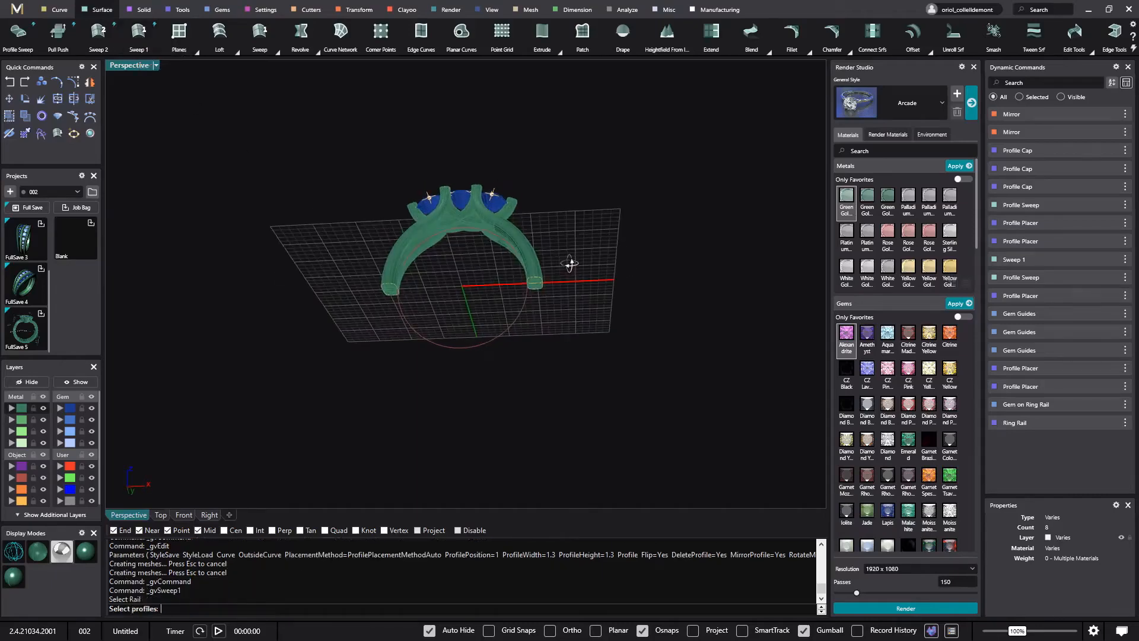
{"action": "scroll", "coordinate": [557, 305], "scroll_direction": "up", "scroll_amount": 5}
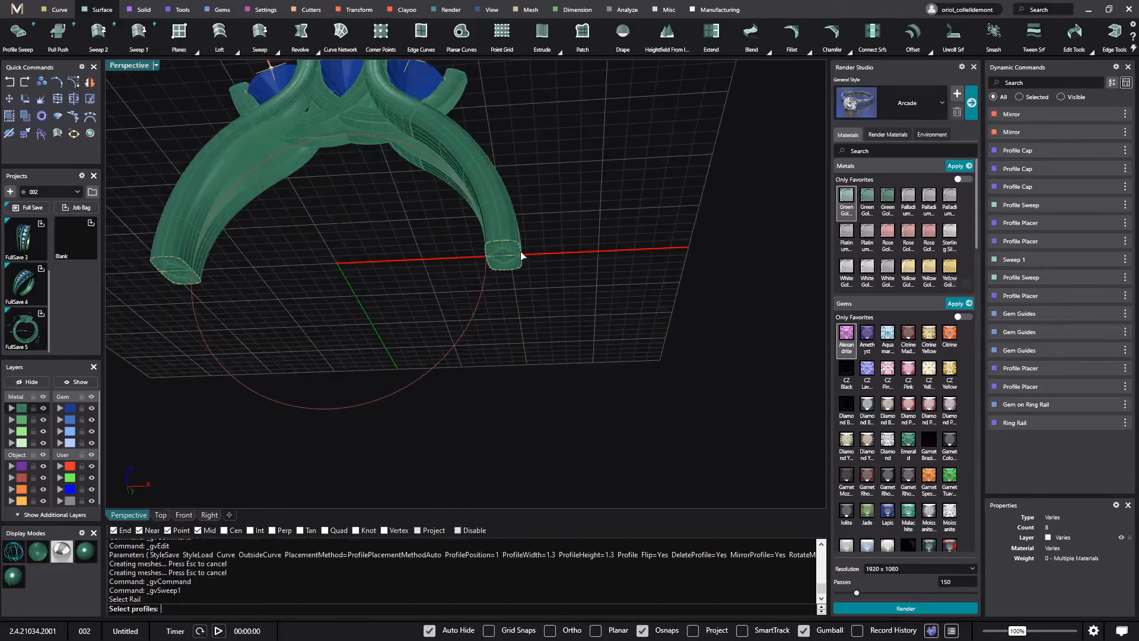
{"action": "left_click", "coordinate": [522, 255]}
{"action": "left_click", "coordinate": [570, 290]}
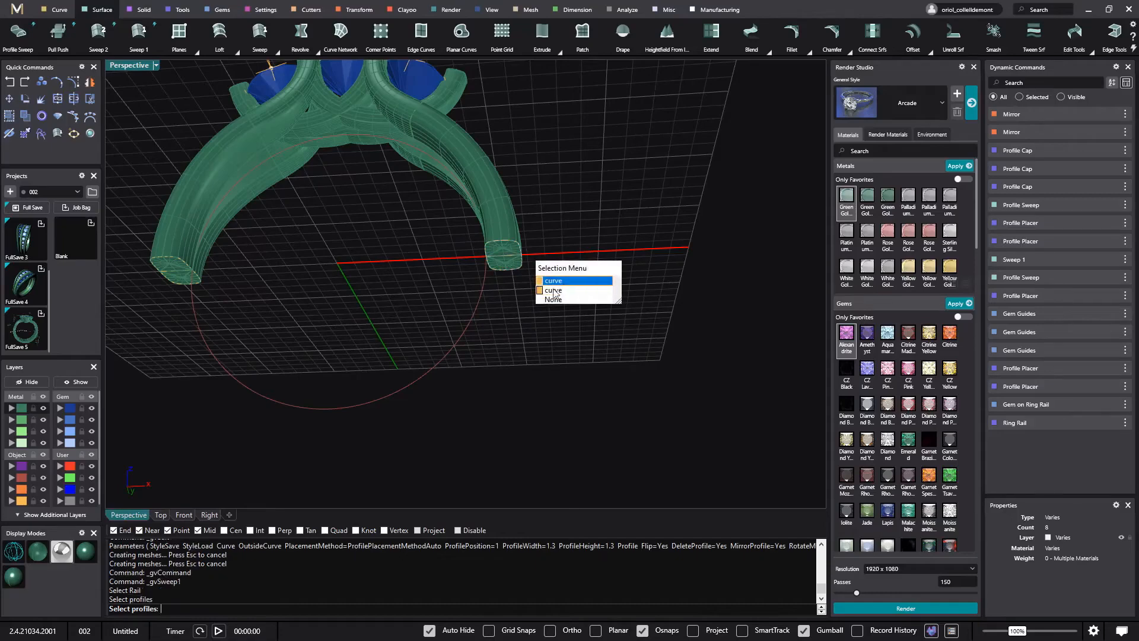
{"action": "left_click", "coordinate": [185, 262]}
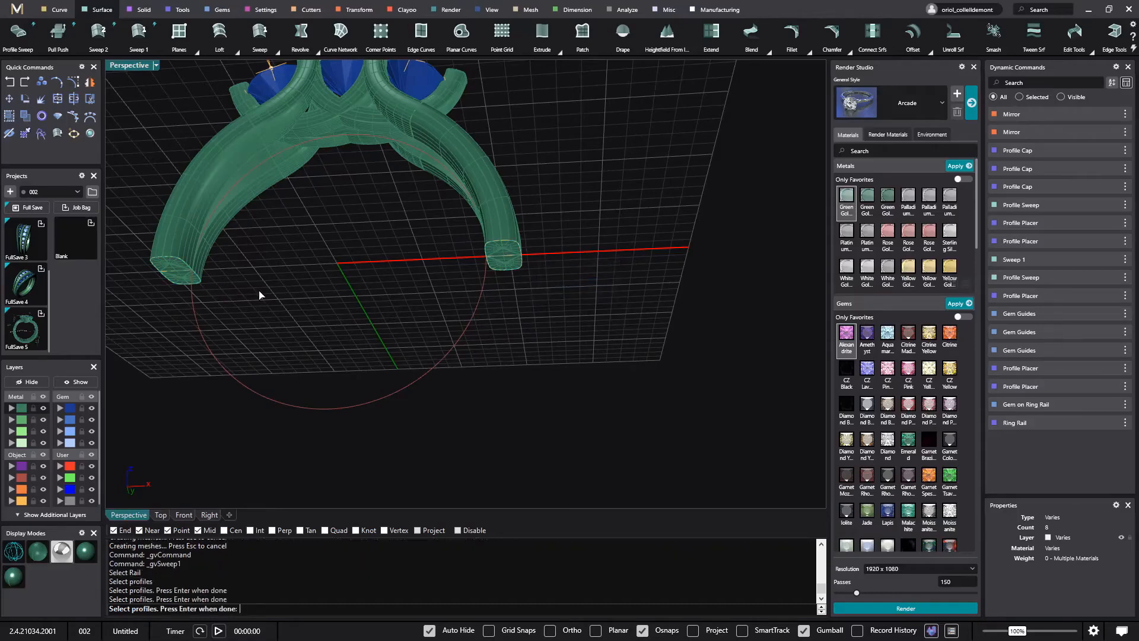
{"action": "key", "text": "Return"}
{"action": "key", "text": "Return"}
{"action": "scroll", "coordinate": [349, 291], "scroll_direction": "down", "scroll_amount": 5}
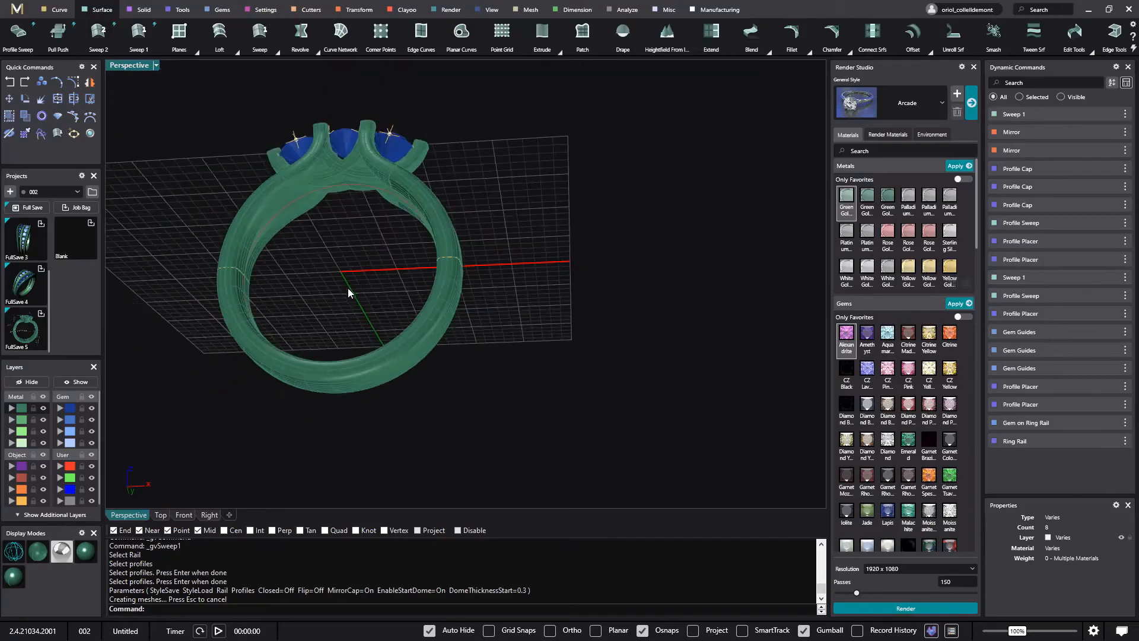
{"action": "right_click_drag", "start_coordinate": [349, 292], "coordinate": [499, 309]}
Edit the ring rail's US finger size, trying 11 1/4 and settling on 6 1/4
{"action": "key", "text": "Return"}
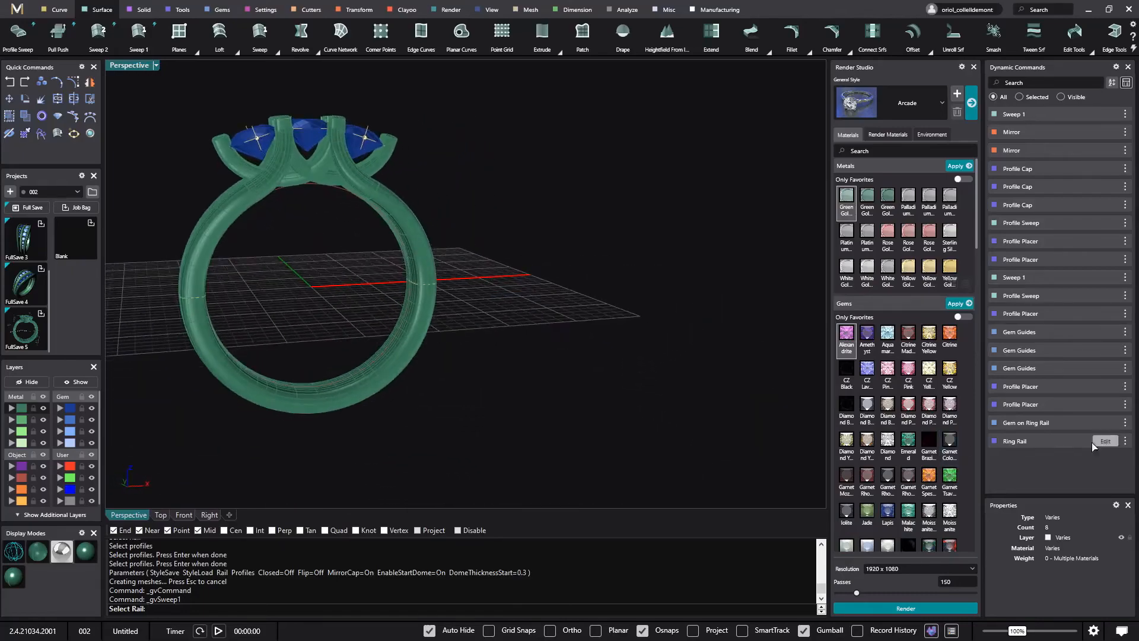
{"action": "left_click", "coordinate": [1105, 441]}
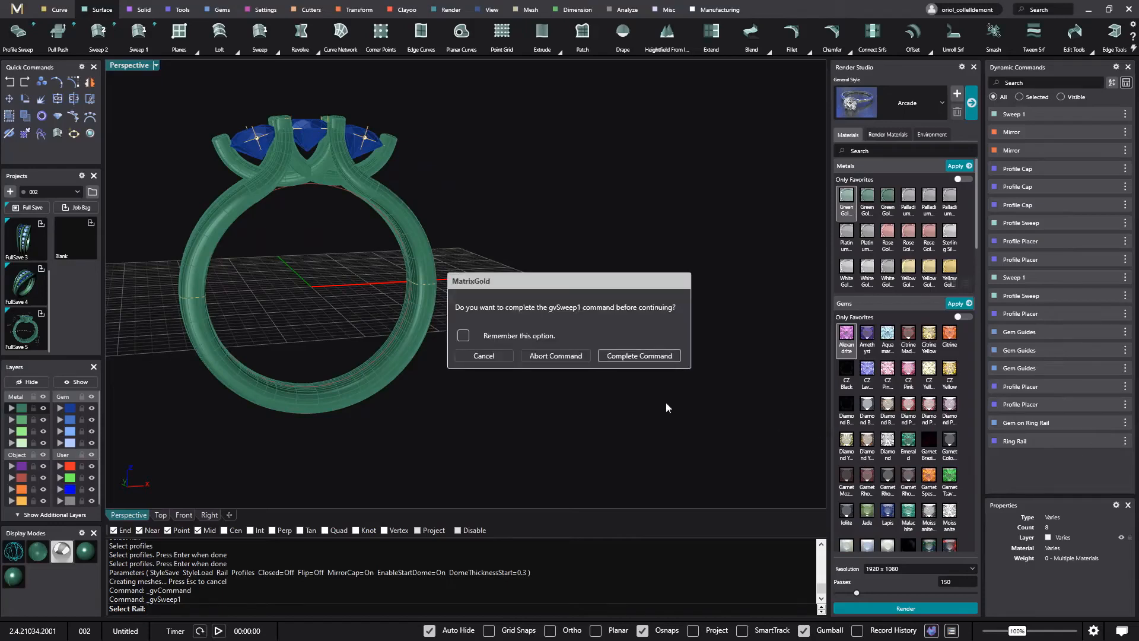
{"action": "left_click", "coordinate": [624, 359]}
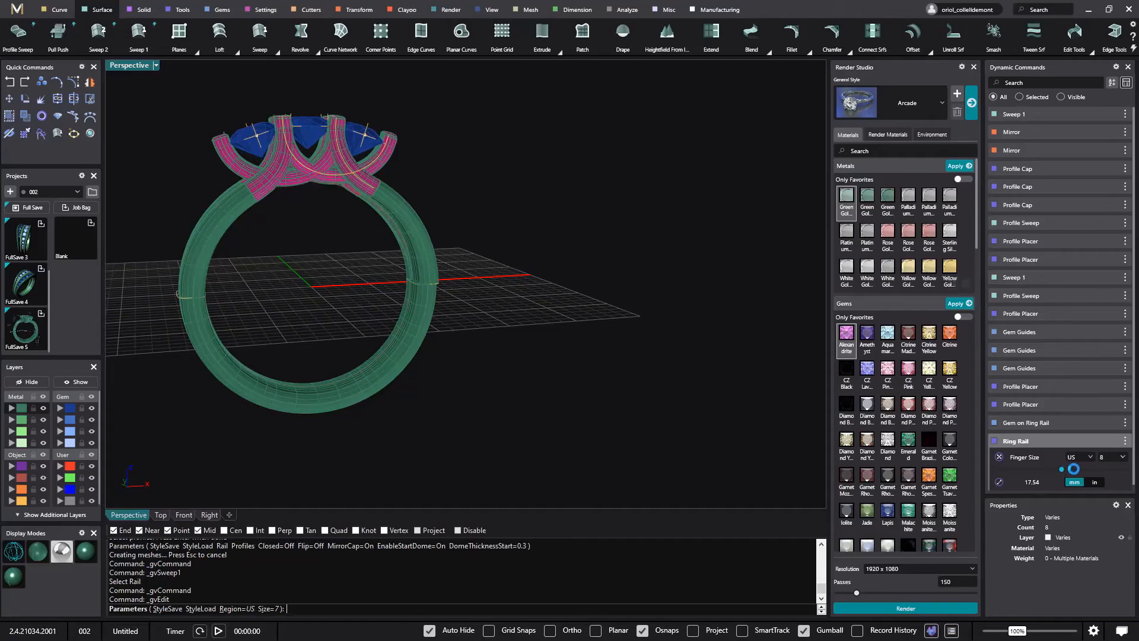
{"action": "left_click_drag", "start_coordinate": [1086, 471], "coordinate": [1086, 468]}
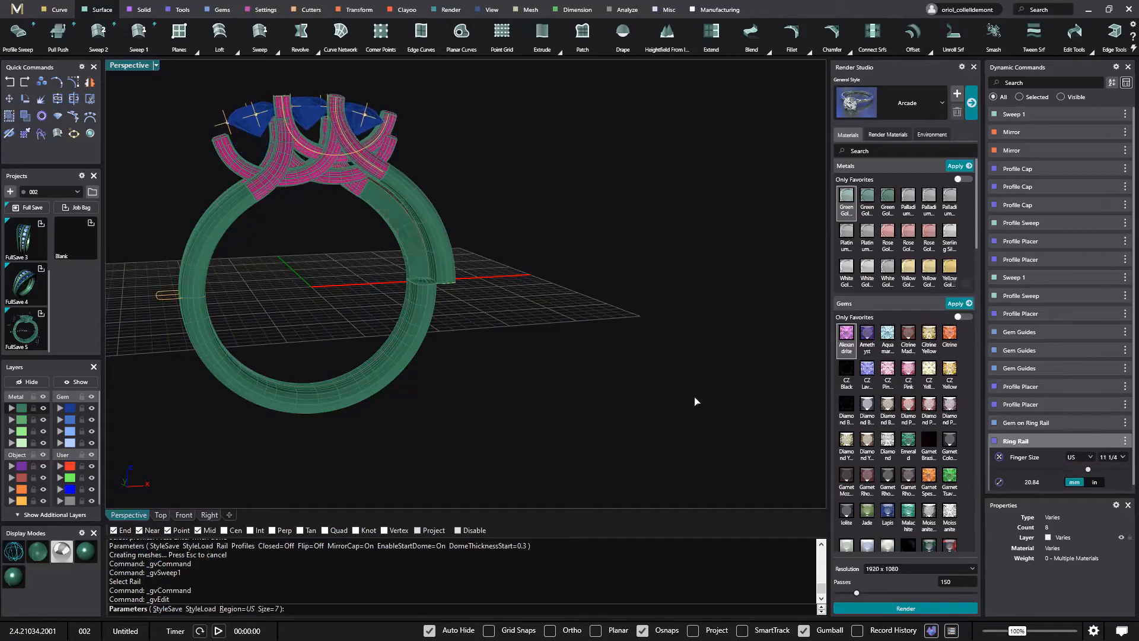
{"action": "right_click_drag", "start_coordinate": [695, 399], "coordinate": [672, 504]}
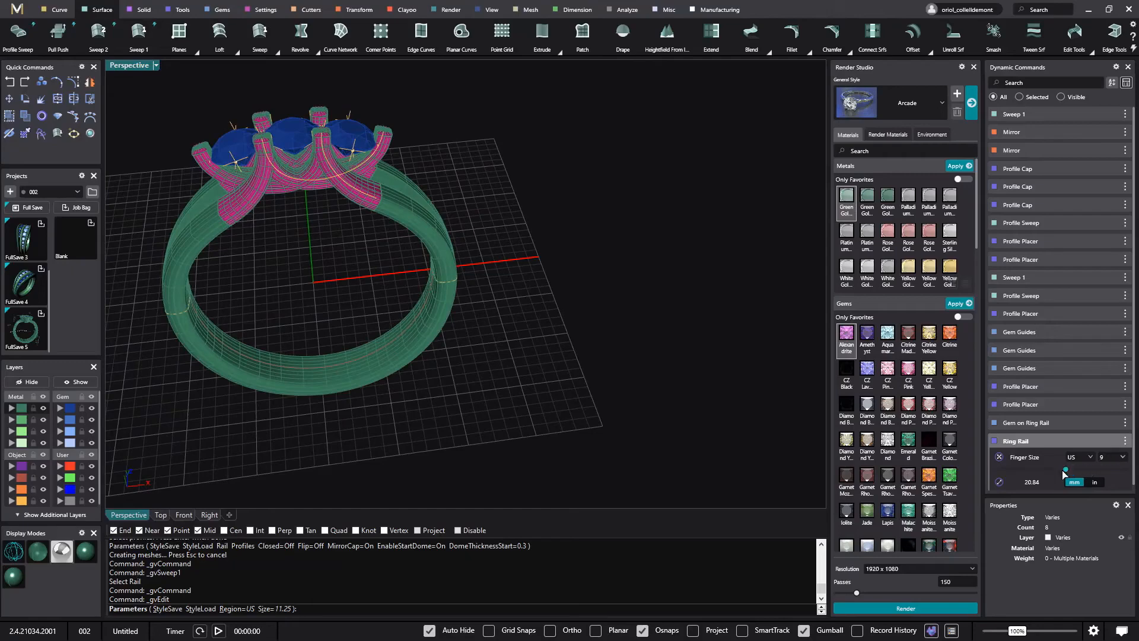
{"action": "left_click_drag", "start_coordinate": [1064, 473], "coordinate": [1043, 470]}
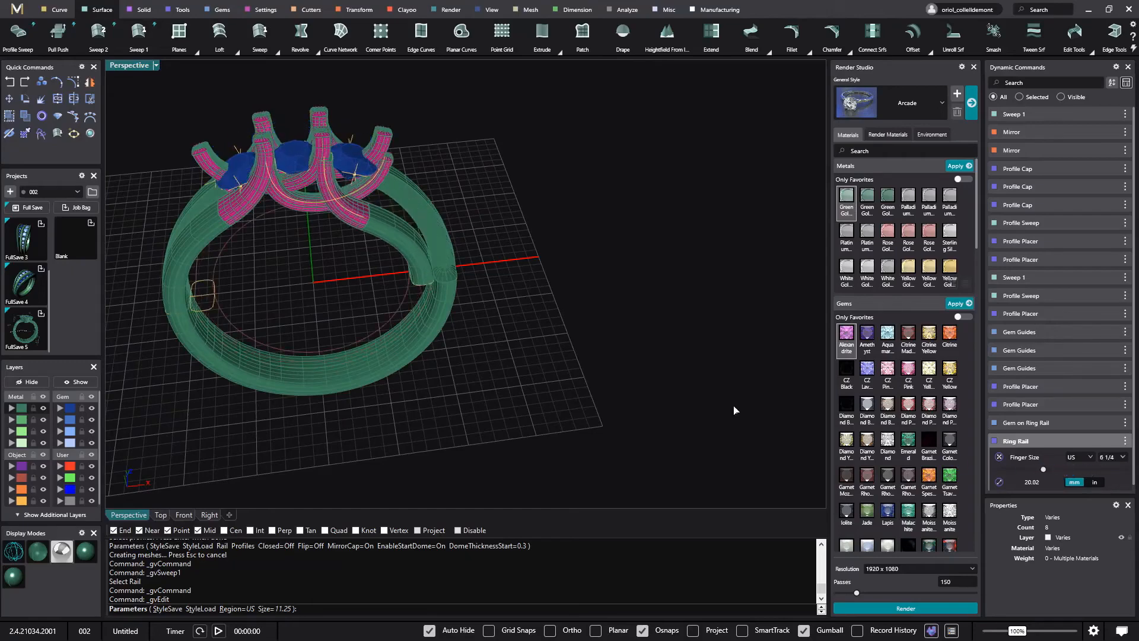
{"action": "right_click", "coordinate": [691, 404]}
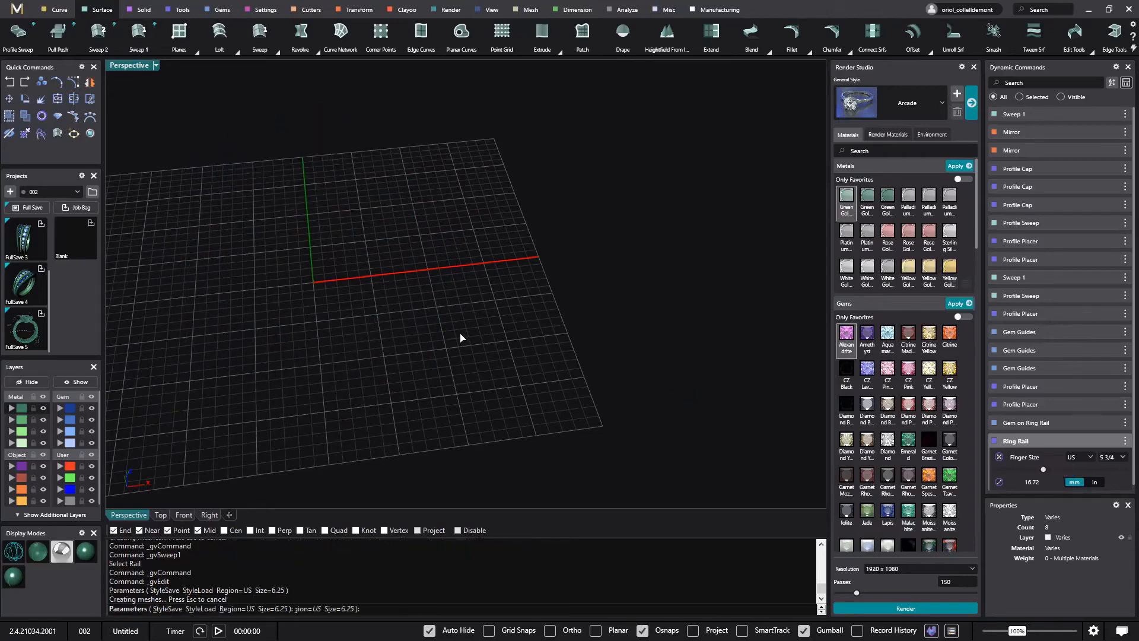
Edit the profile on the shank's shoulder below the side gem and move it inward to bring the mirrored shank halves together
{"action": "mouse_move", "coordinate": [394, 277]}
{"action": "right_mouse_down"}
{"action": "mouse_move", "coordinate": [401, 309]}
{"action": "mouse_move", "coordinate": [552, 242]}
{"action": "mouse_move", "coordinate": [400, 288]}
{"action": "right_mouse_up"}
{"action": "scroll", "coordinate": [403, 286], "scroll_direction": "up", "scroll_amount": 5}
{"action": "scroll", "coordinate": [451, 247], "scroll_direction": "down", "scroll_amount": 8}
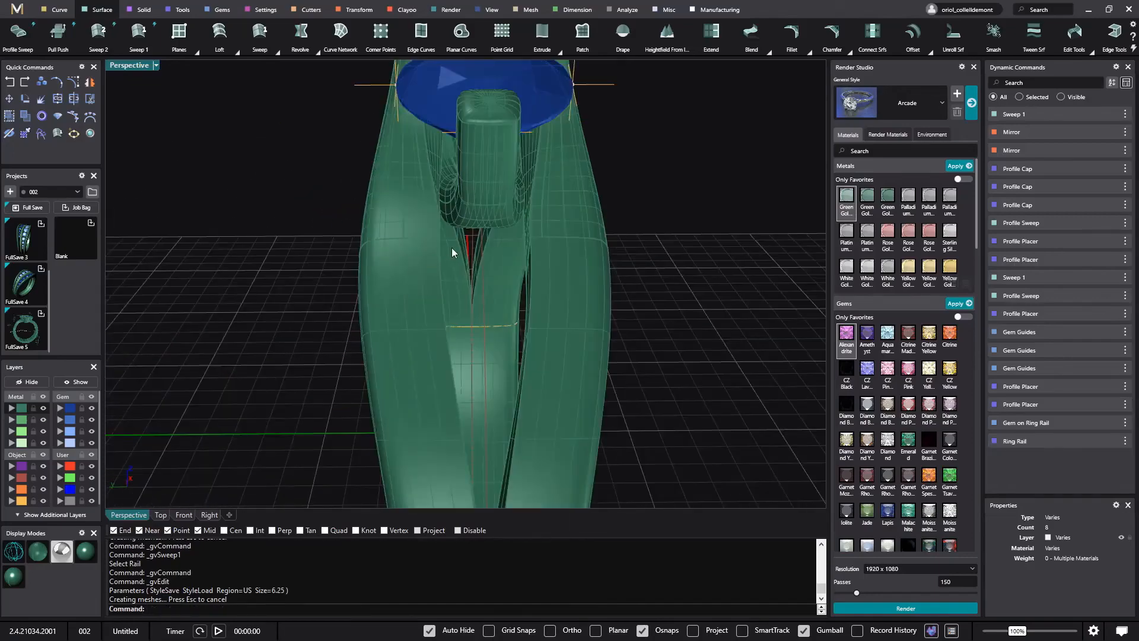
{"action": "right_click_drag", "start_coordinate": [578, 241], "coordinate": [475, 325]}
{"action": "scroll", "coordinate": [443, 276], "scroll_direction": "up", "scroll_amount": 5}
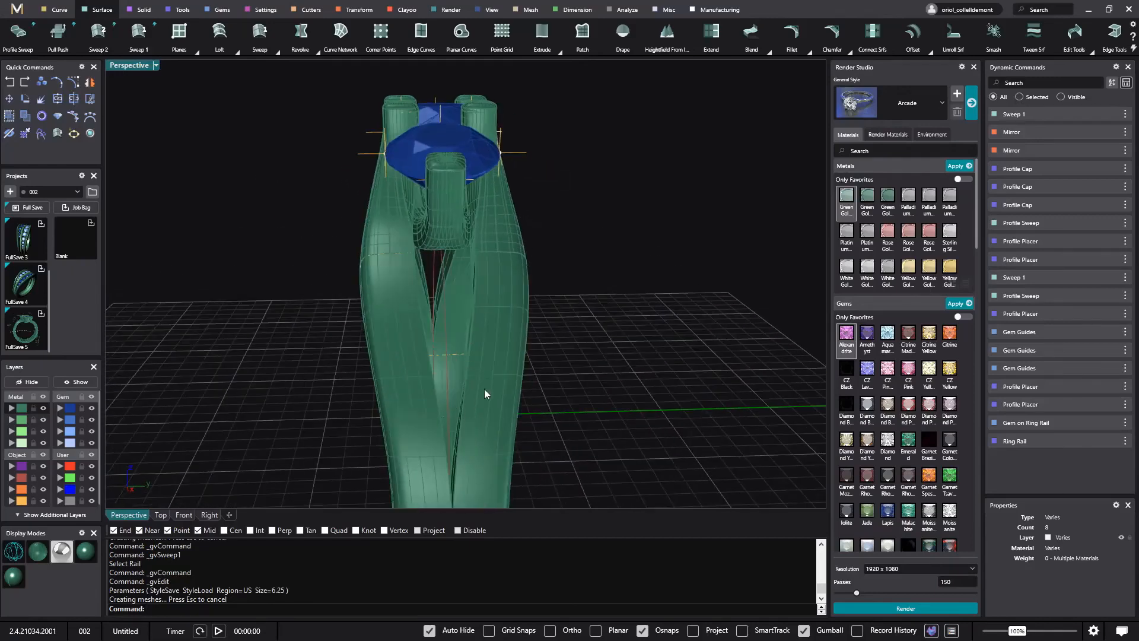
{"action": "left_click", "coordinate": [399, 252]}
{"action": "left_click", "coordinate": [448, 283]}
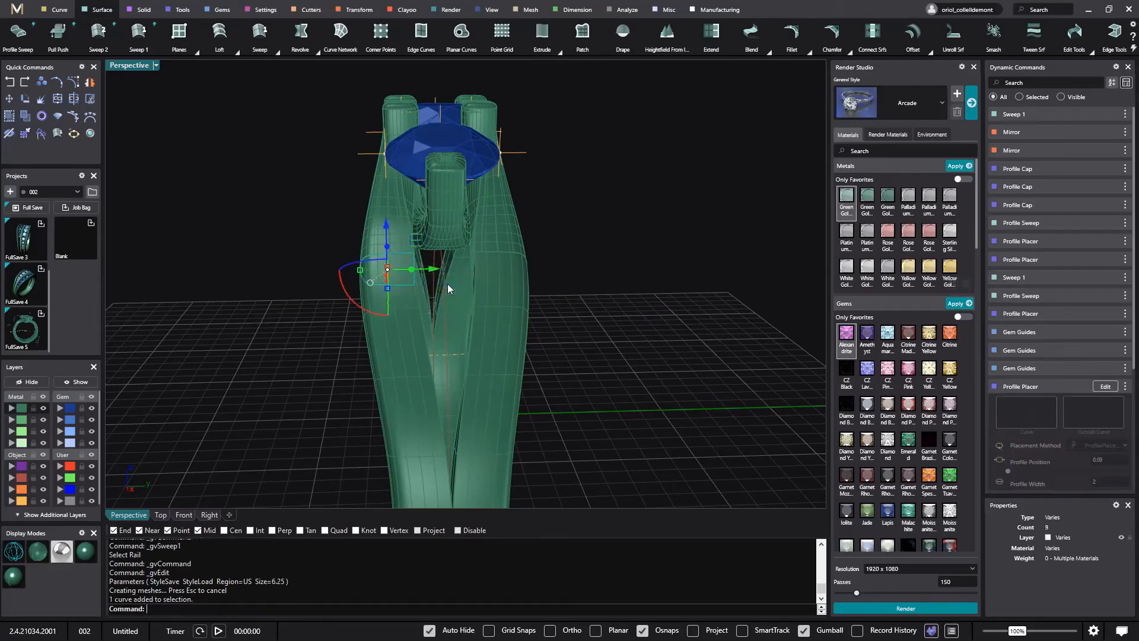
{"action": "left_click", "coordinate": [1108, 388]}
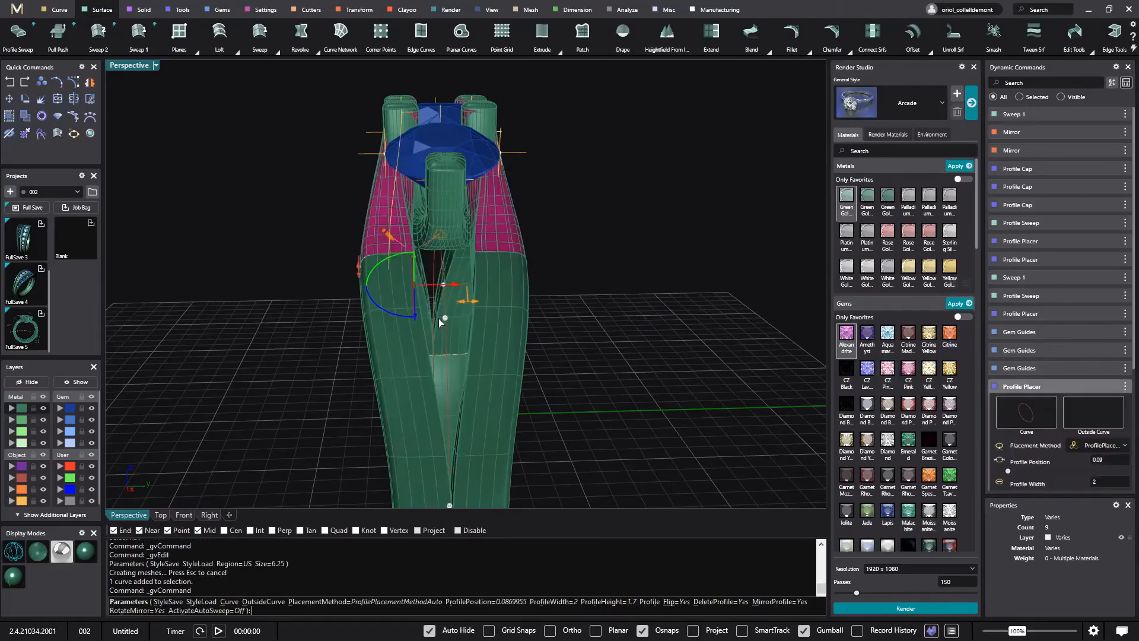
{"action": "left_click_drag", "start_coordinate": [454, 287], "coordinate": [474, 289]}
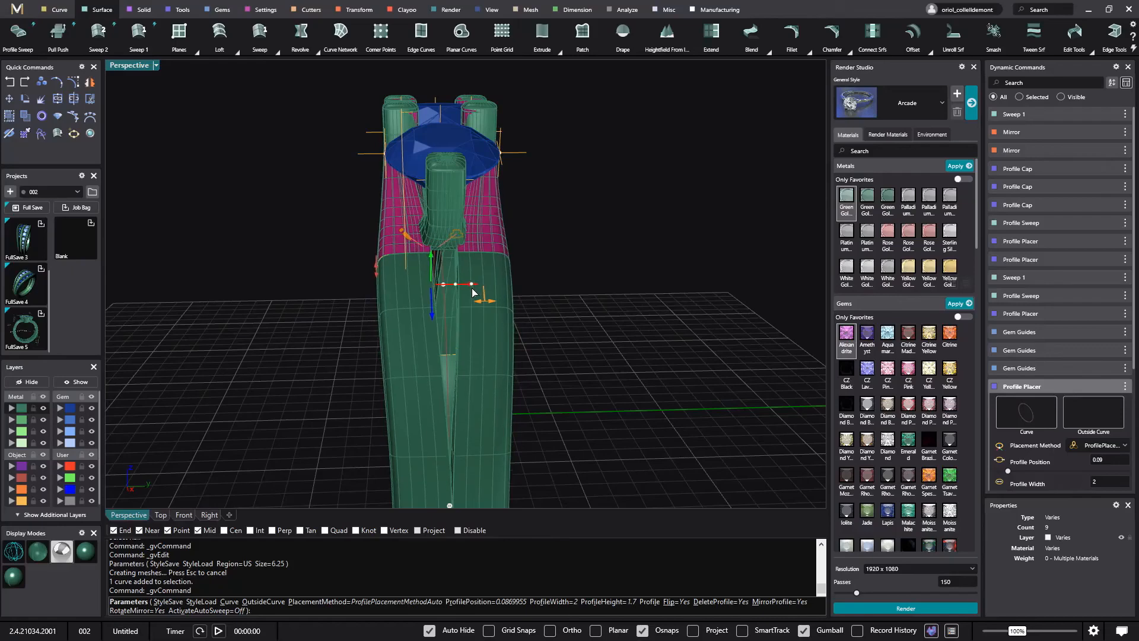
{"action": "right_click", "coordinate": [601, 304]}
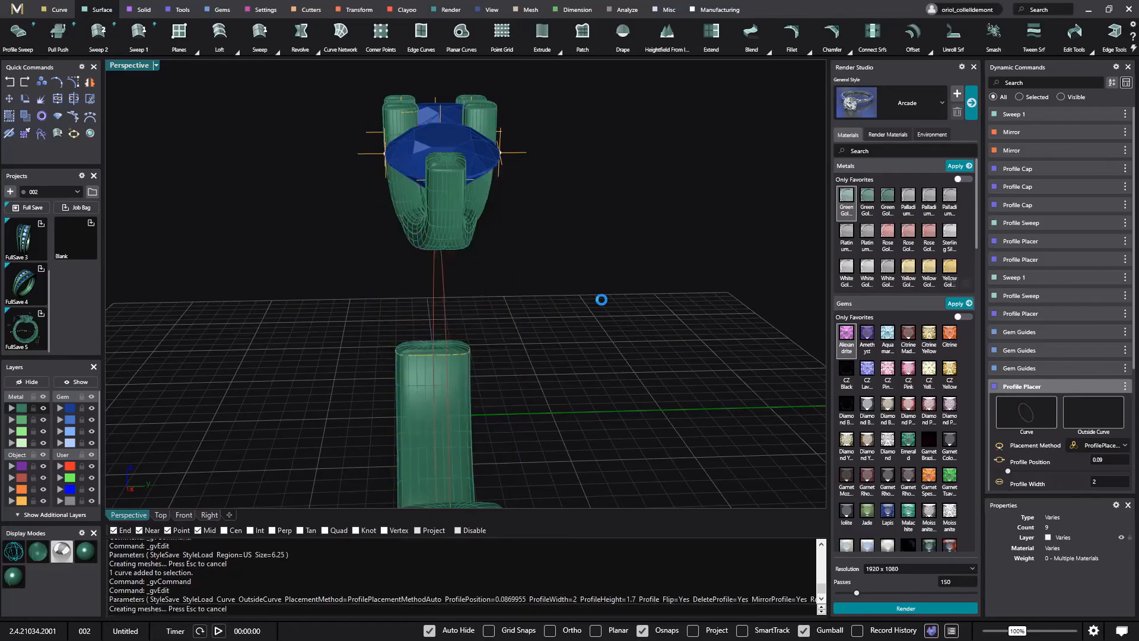
Examine the whole ring from above, the side and the front to check the shank and crossing arms
{"action": "scroll", "coordinate": [602, 301], "scroll_direction": "down", "scroll_amount": 5}
{"action": "right_click_drag", "start_coordinate": [602, 300], "coordinate": [519, 405]}
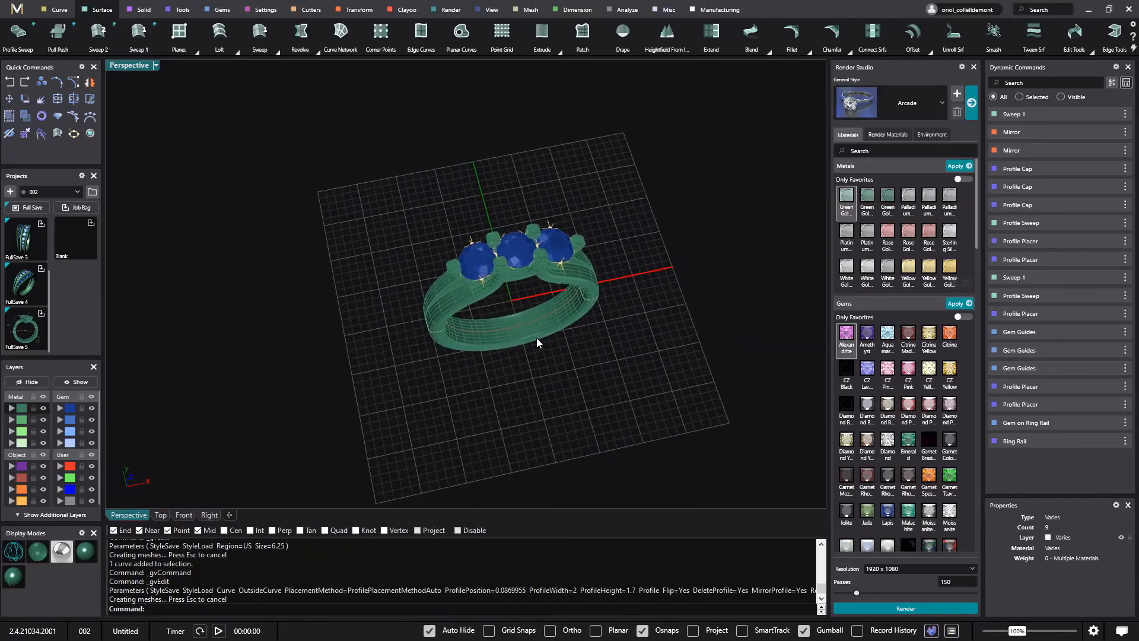
{"action": "scroll", "coordinate": [536, 337], "scroll_direction": "up", "scroll_amount": 5}
{"action": "right_click_drag", "start_coordinate": [536, 300], "coordinate": [540, 216]}
{"action": "right_click_drag", "start_coordinate": [493, 182], "coordinate": [605, 306]}
{"action": "right_click_drag", "start_coordinate": [455, 359], "coordinate": [593, 330]}
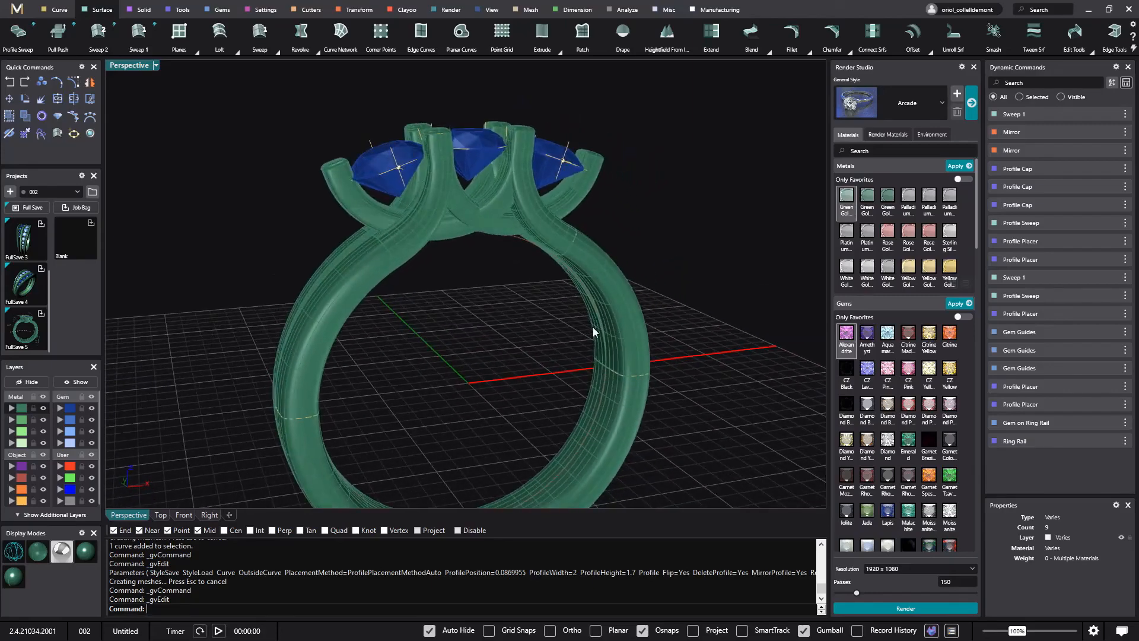